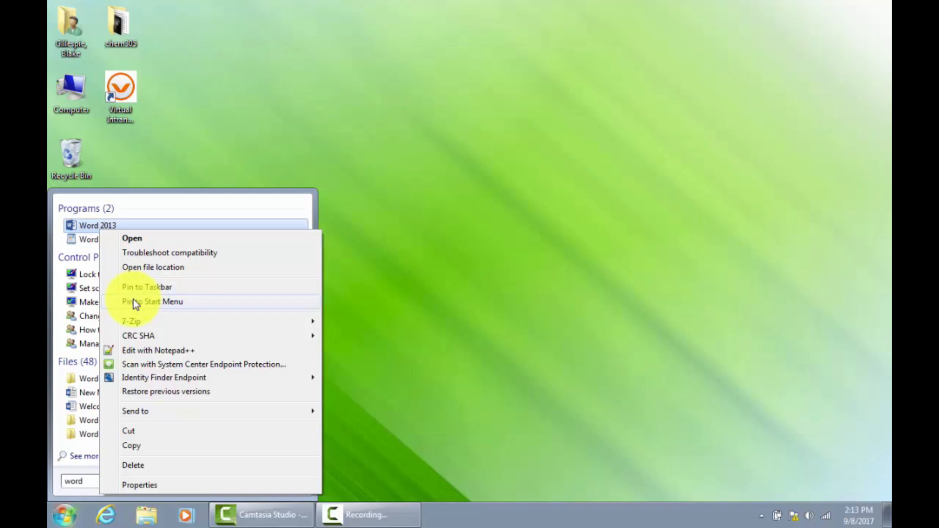
{"action": "key", "text": "Escape"}
{"action": "key", "text": "Escape"}
{"action": "key", "text": "Escape"}
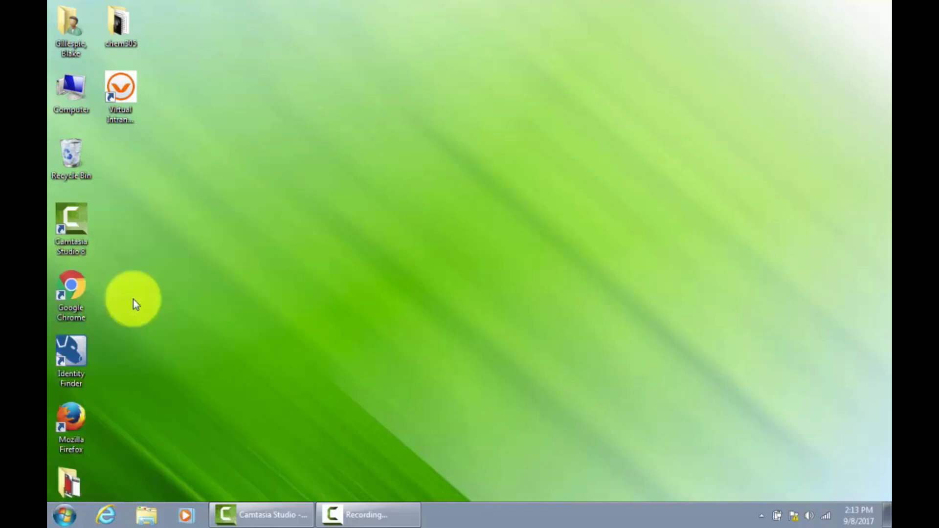
- Pin Word 2013 from the Microsoft Office 2013 program group to the Start menu and launch it
{"action": "left_click", "coordinate": [64, 513]}
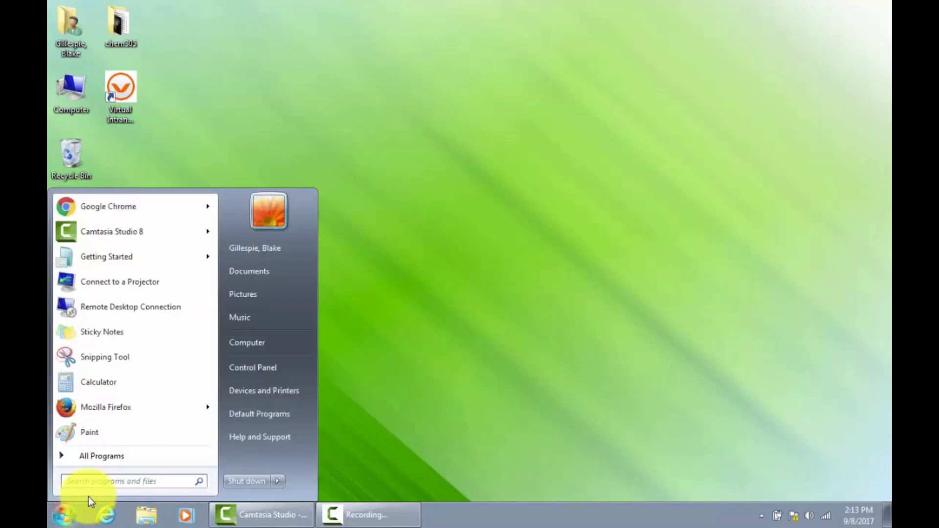
{"action": "left_click", "coordinate": [107, 457]}
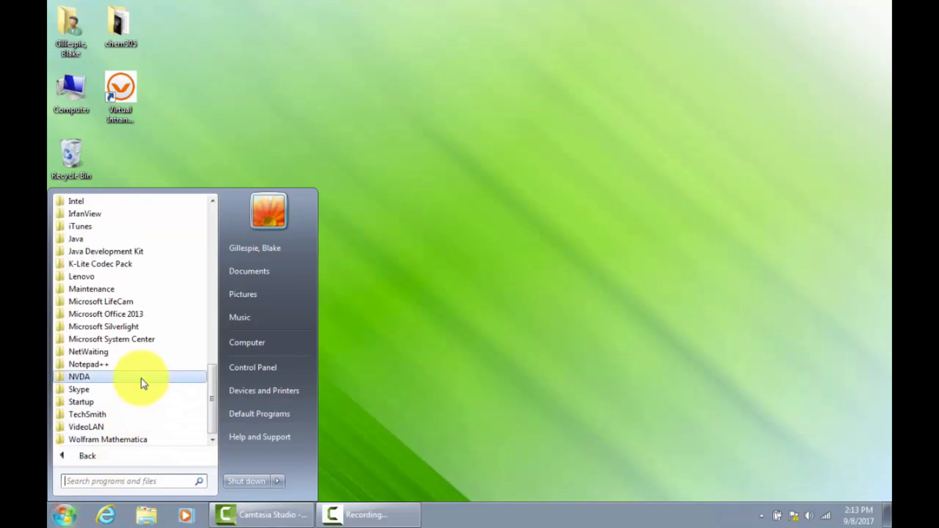
{"action": "left_click", "coordinate": [140, 315]}
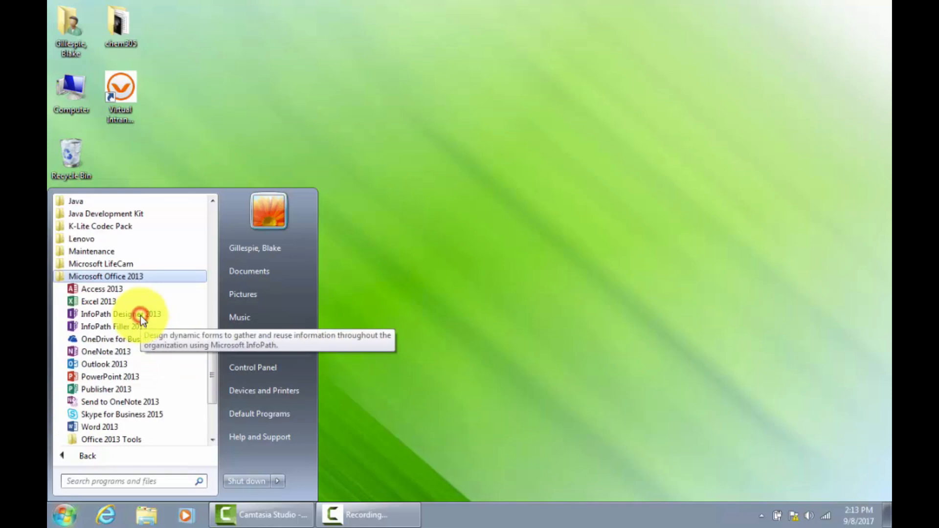
{"action": "right_click", "coordinate": [108, 427]}
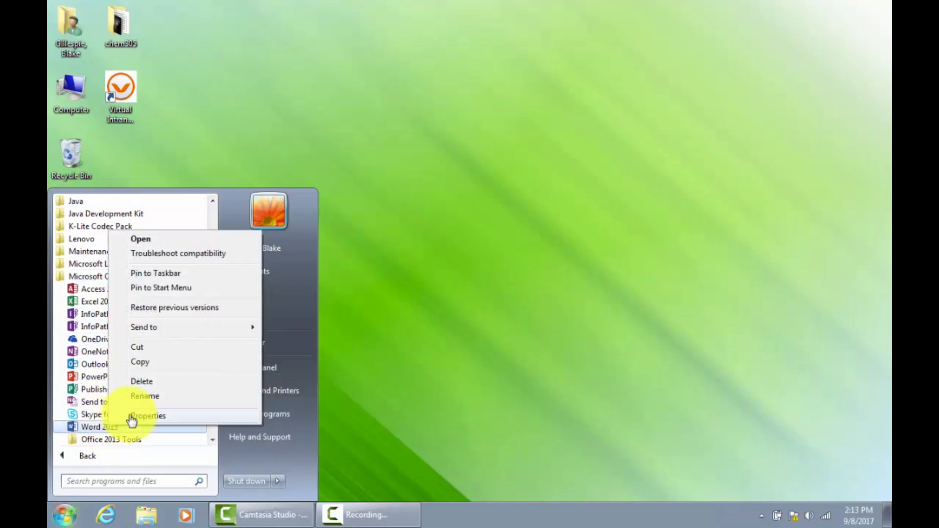
{"action": "left_click", "coordinate": [166, 288]}
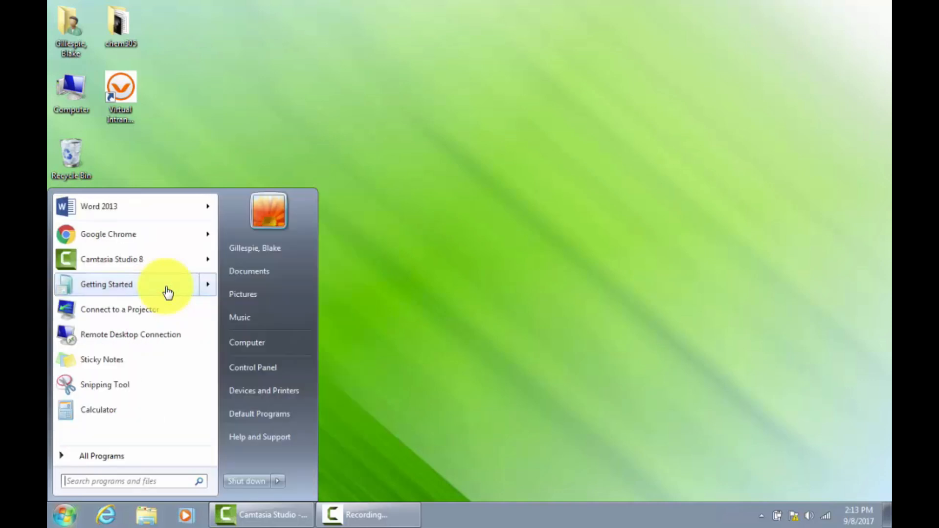
{"action": "mouse_move", "coordinate": [135, 209]}
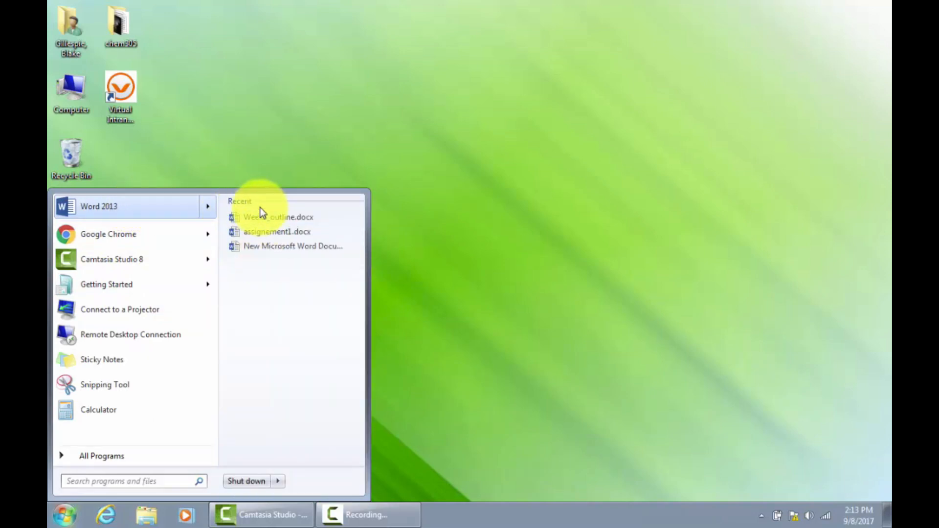
{"action": "left_click", "coordinate": [90, 209]}
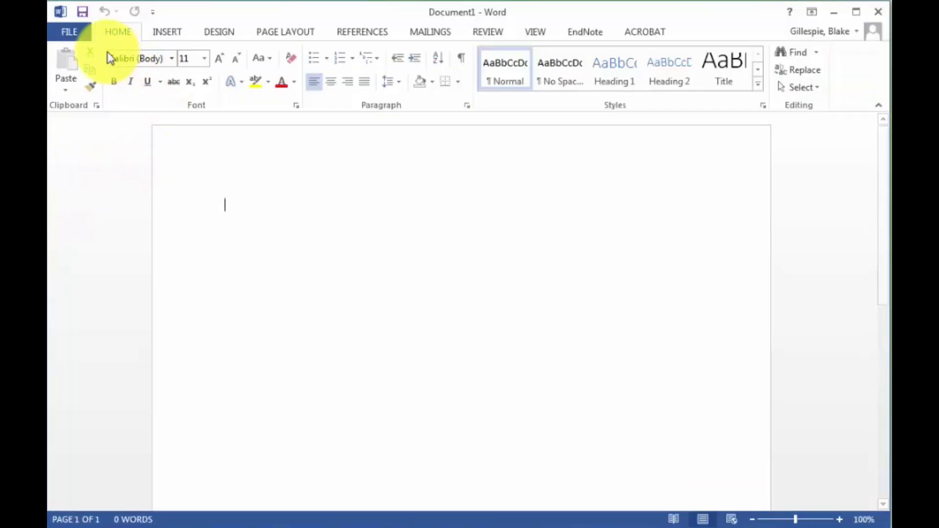
- Open Week3_outline.docx from the chem305 folder on the desktop and enable editing
{"action": "left_click", "coordinate": [71, 33]}
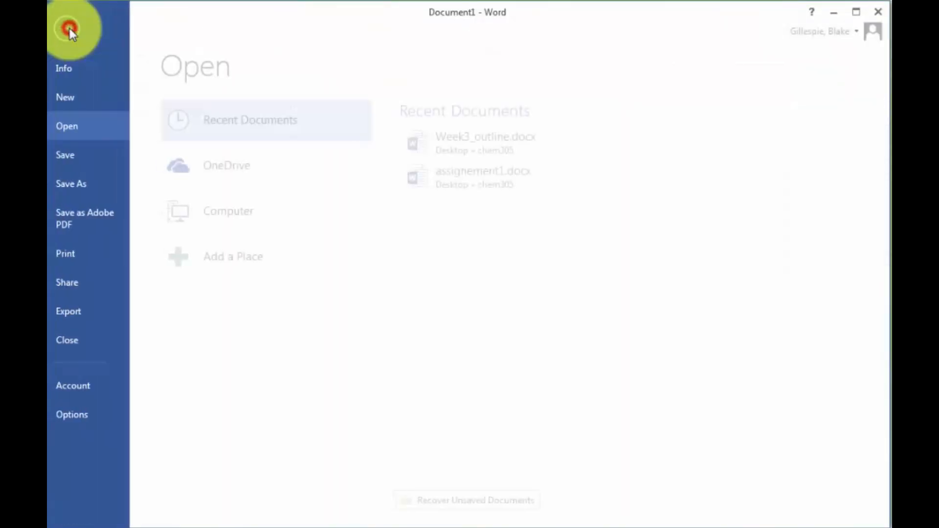
{"action": "left_click", "coordinate": [80, 133]}
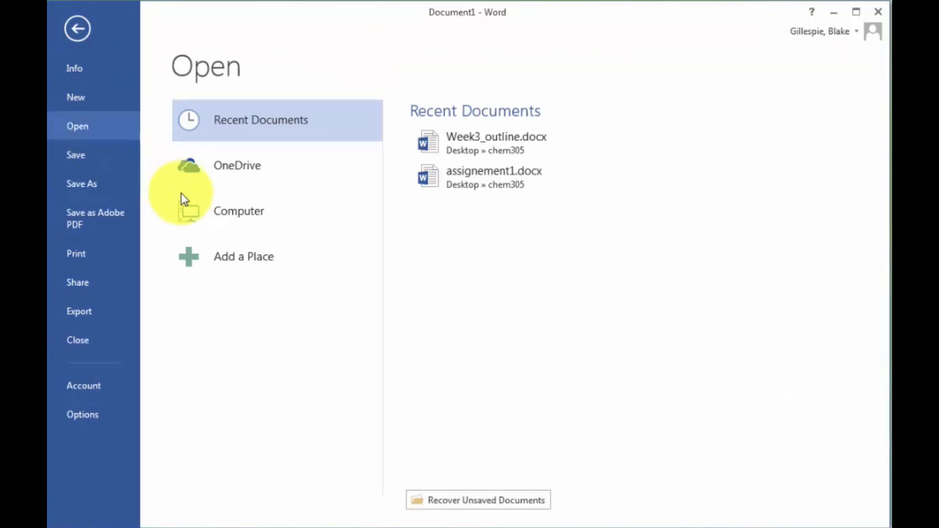
{"action": "left_click", "coordinate": [232, 221]}
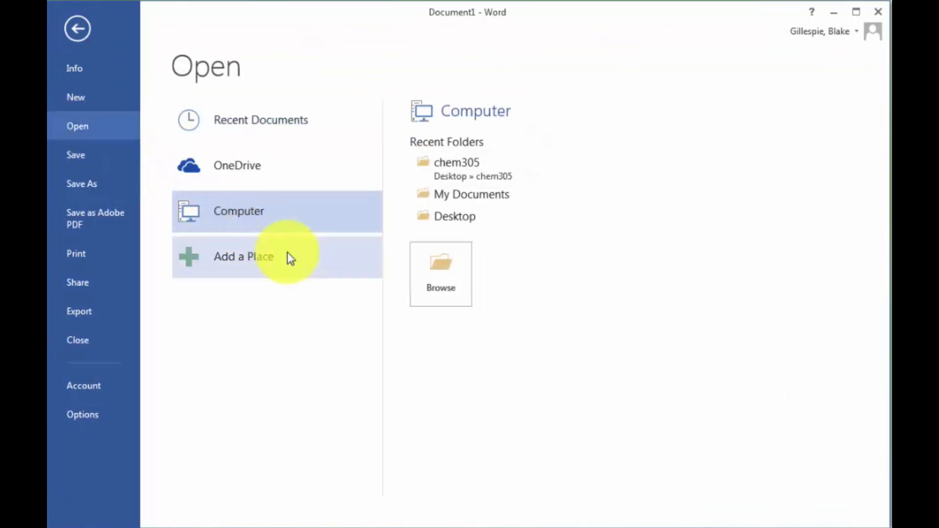
{"action": "left_click", "coordinate": [462, 173]}
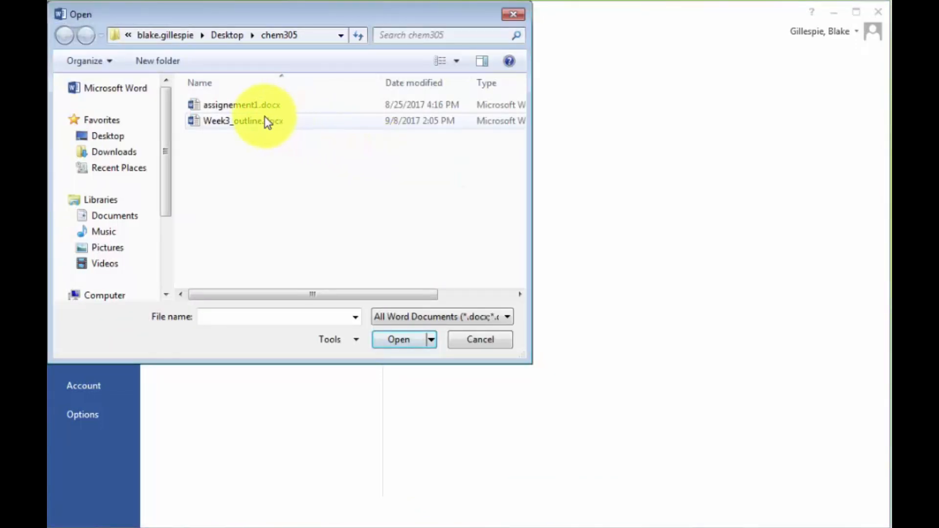
{"action": "left_click", "coordinate": [265, 120]}
{"action": "left_click", "coordinate": [399, 340]}
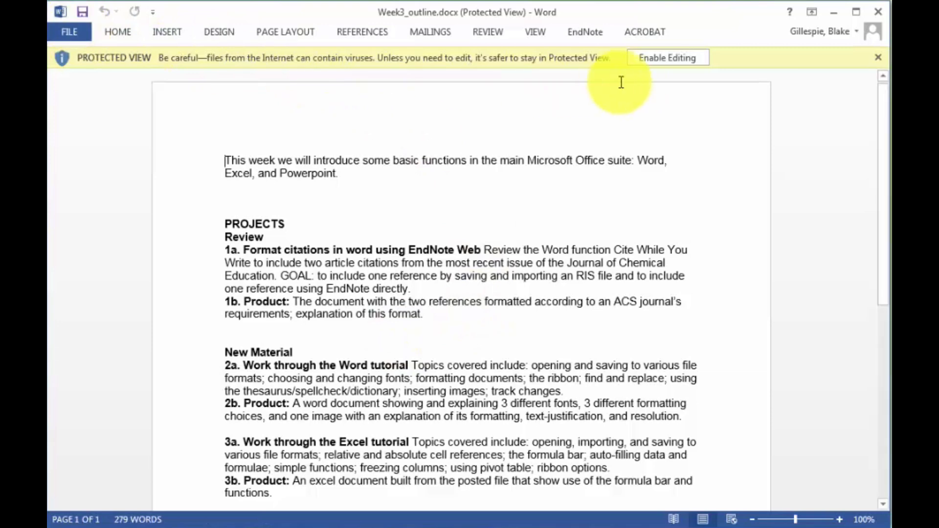
{"action": "left_click", "coordinate": [661, 60]}
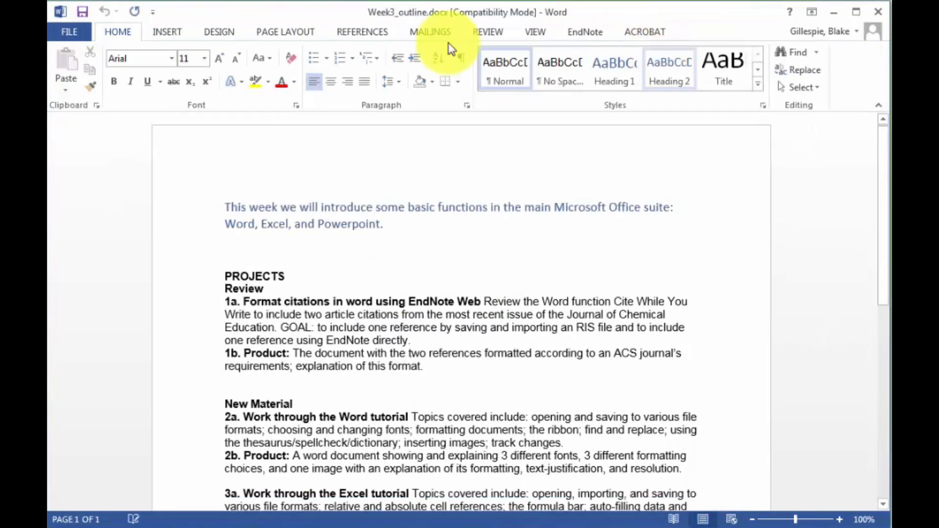
- Save a PDF copy of the document as Week3_outline.pdf in the chem305 folder
{"action": "left_click", "coordinate": [70, 32]}
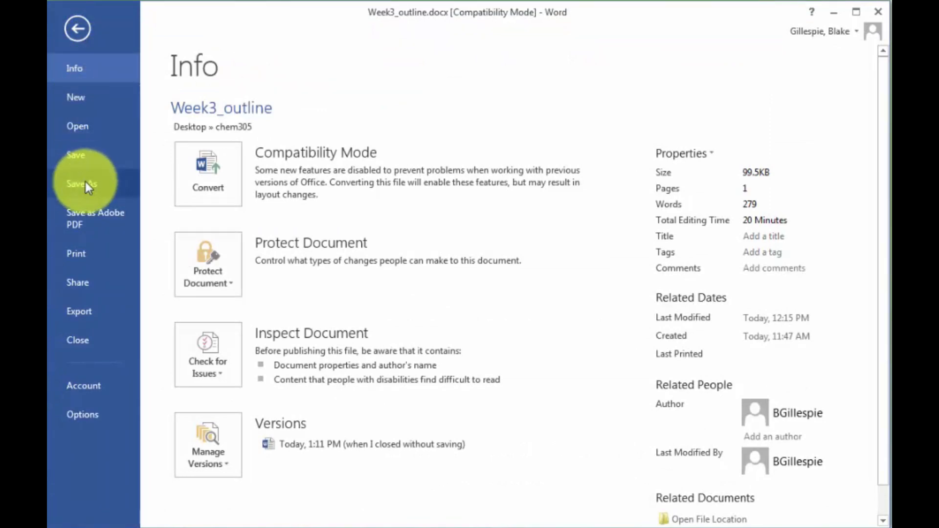
{"action": "left_click", "coordinate": [85, 182]}
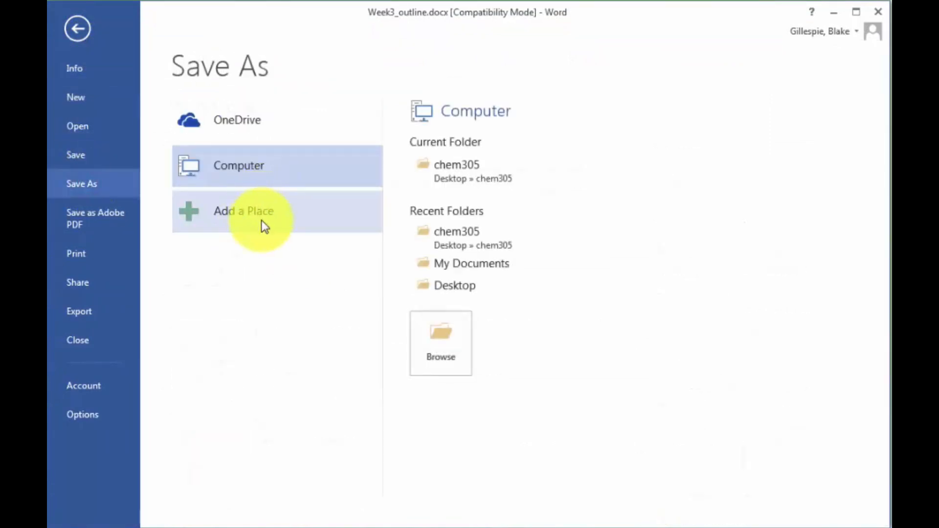
{"action": "left_click", "coordinate": [460, 168]}
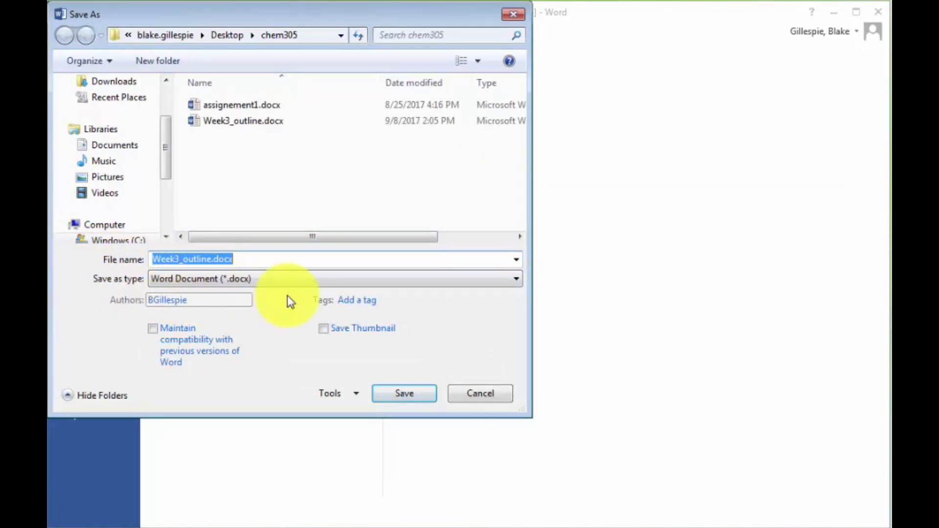
{"action": "left_click", "coordinate": [517, 279]}
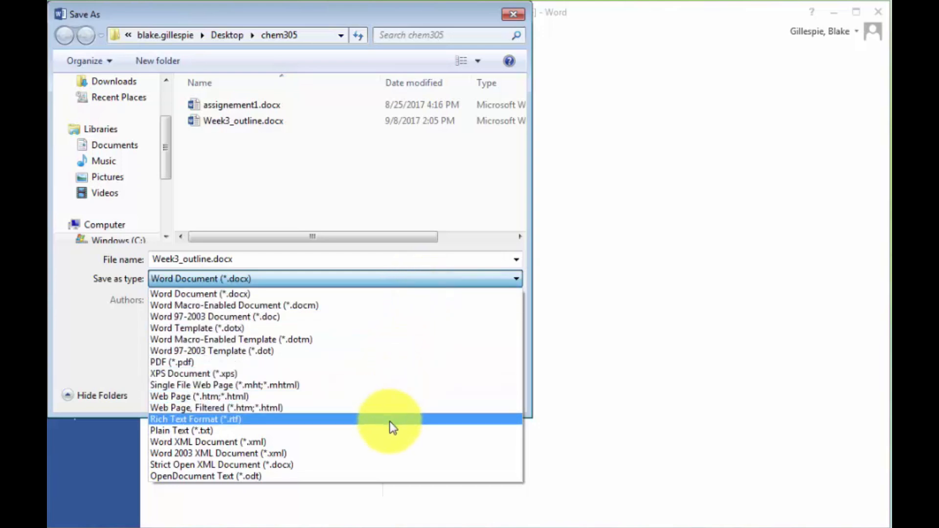
{"action": "left_click", "coordinate": [384, 362]}
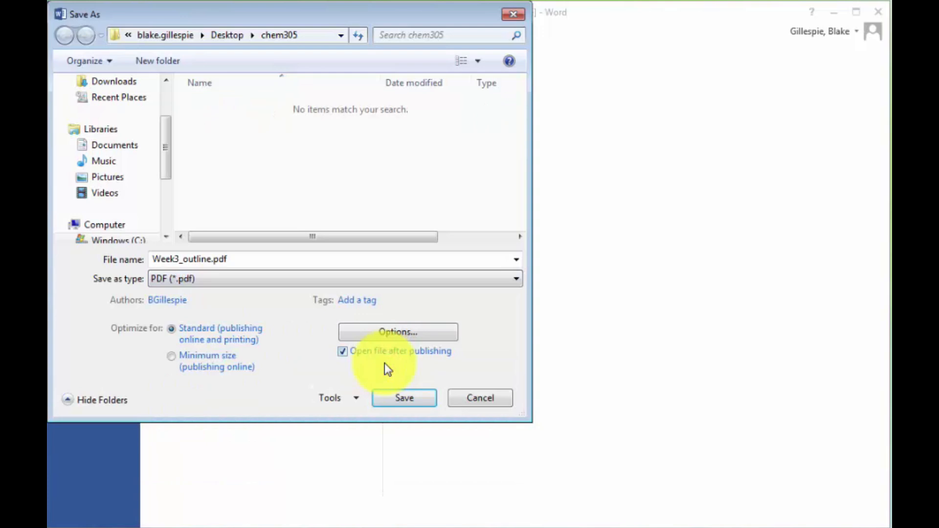
{"action": "left_click", "coordinate": [413, 398]}
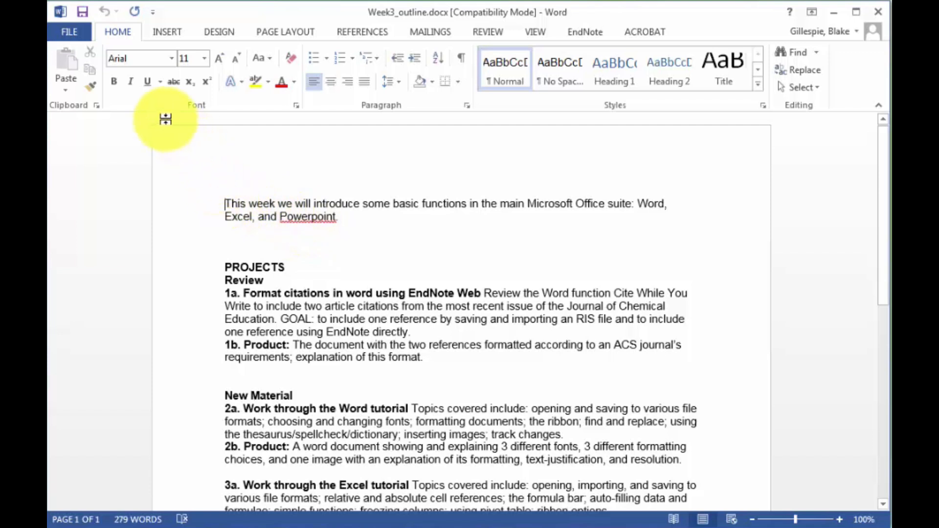
- Examine the home, insert, design and page layout commands, including the paragraph spacing presets and line spacing choices
{"action": "left_click", "coordinate": [125, 32]}
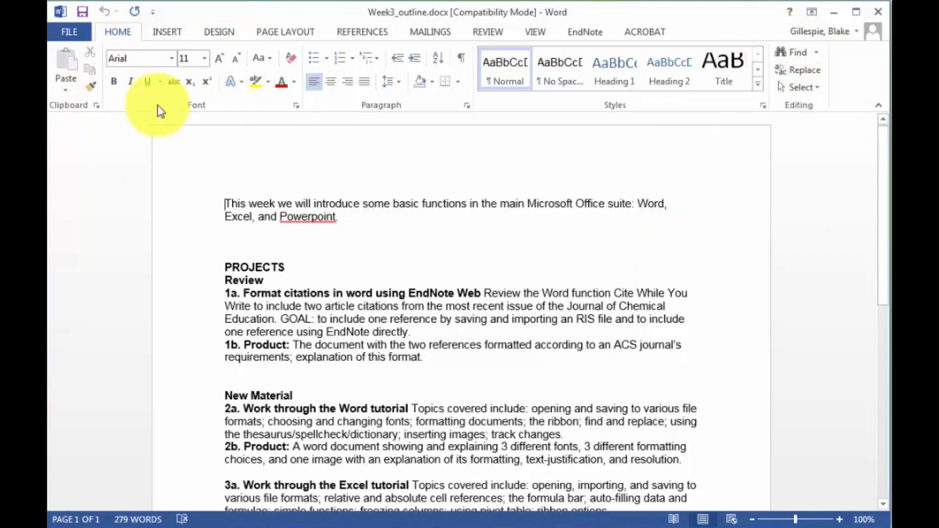
{"action": "left_click", "coordinate": [168, 32]}
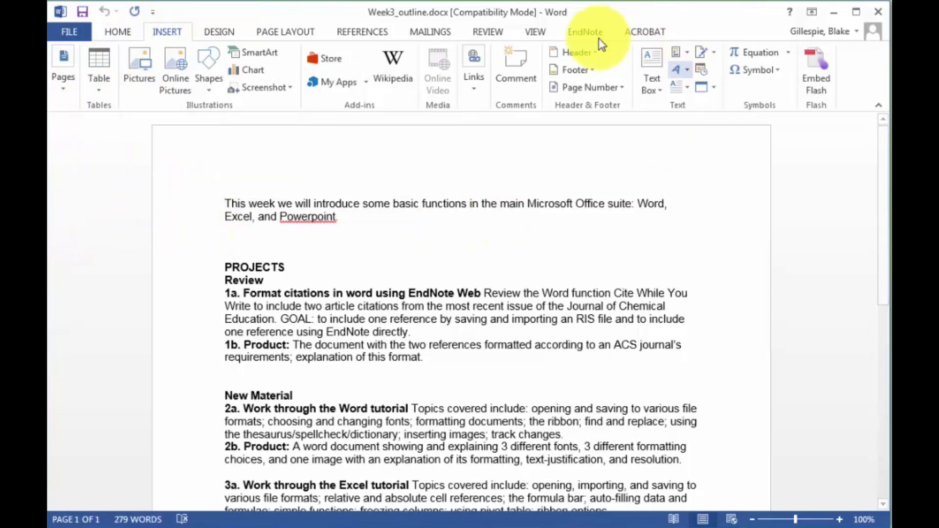
{"action": "left_click", "coordinate": [229, 31]}
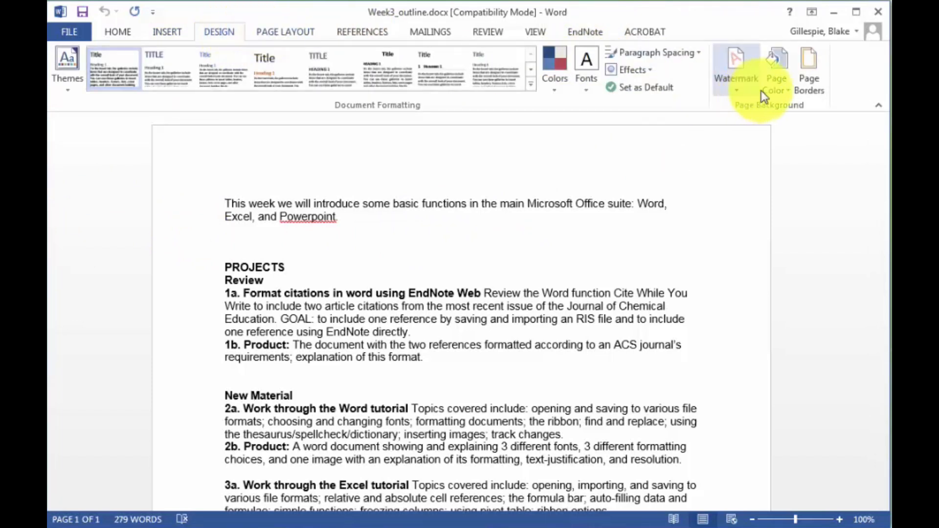
{"action": "left_click", "coordinate": [702, 57]}
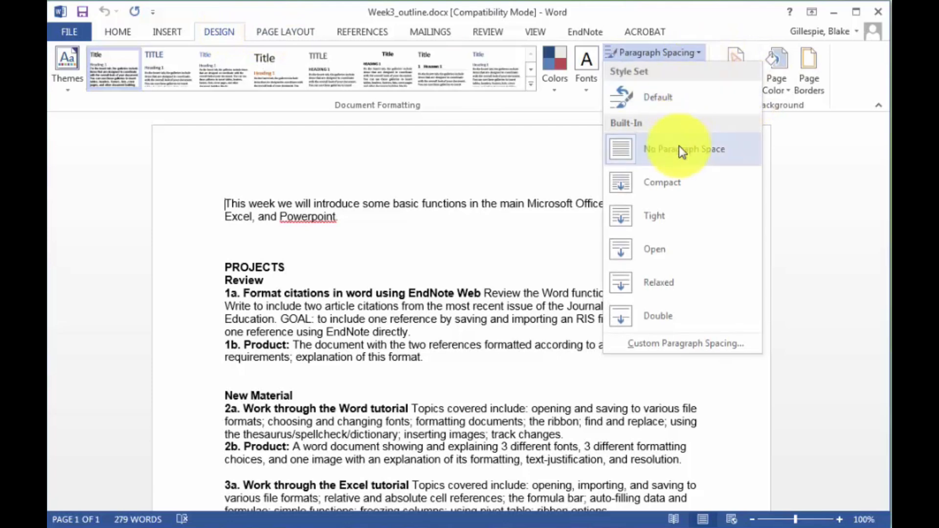
{"action": "left_click", "coordinate": [801, 288]}
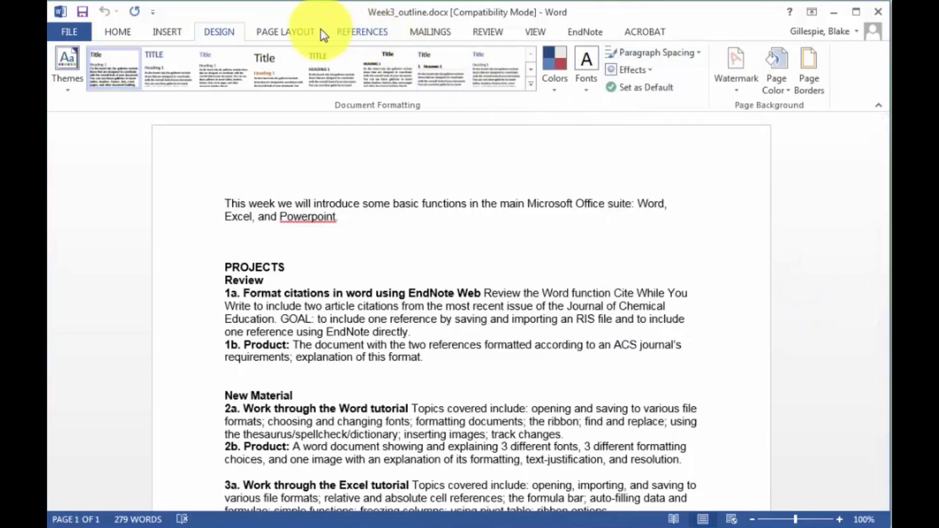
{"action": "left_click", "coordinate": [307, 31]}
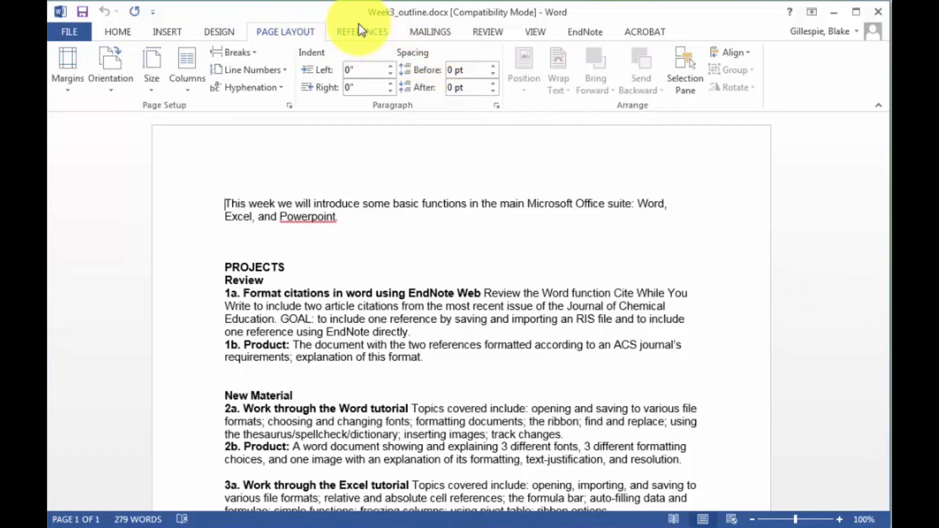
{"action": "left_click", "coordinate": [497, 105]}
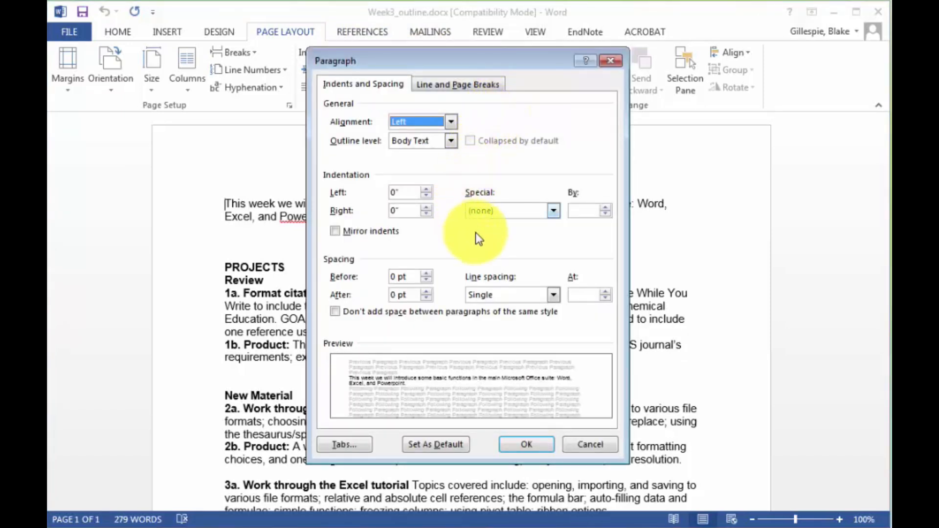
{"action": "left_click", "coordinate": [554, 295]}
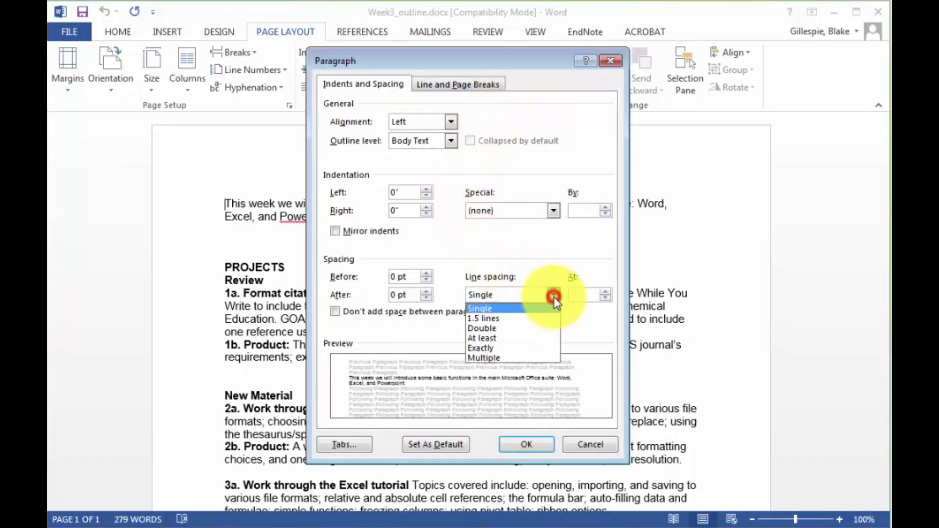
{"action": "left_click", "coordinate": [576, 243]}
{"action": "key", "text": "Escape"}
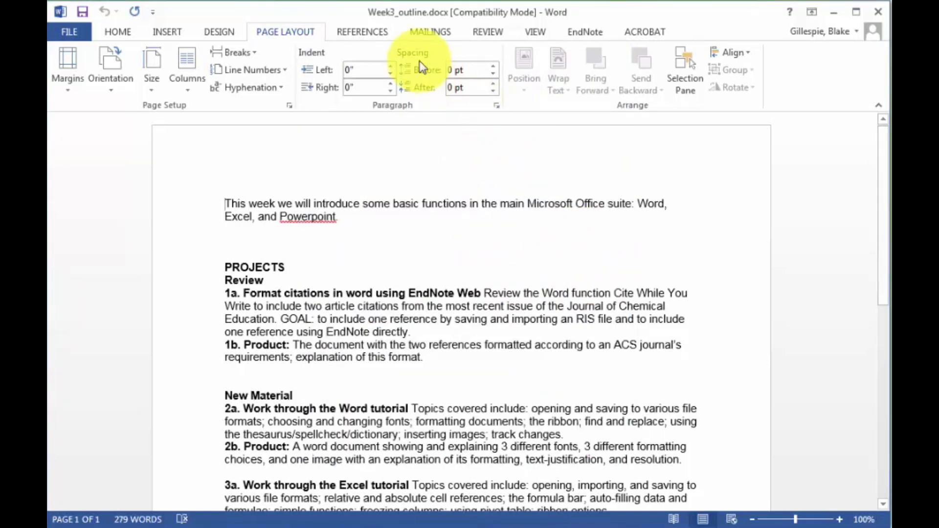
- Turn on Track Changes for the document and set the markup display to No Markup
{"action": "left_click", "coordinate": [492, 31]}
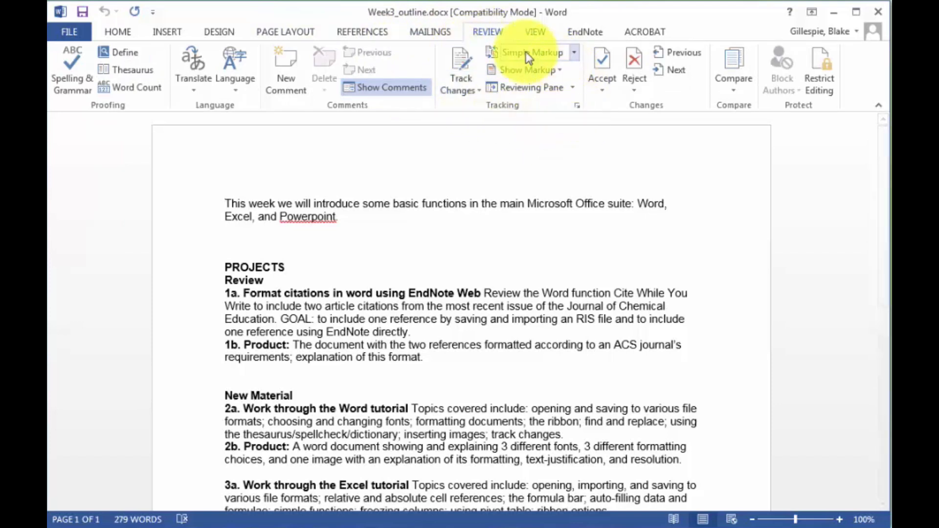
{"action": "left_click", "coordinate": [477, 91]}
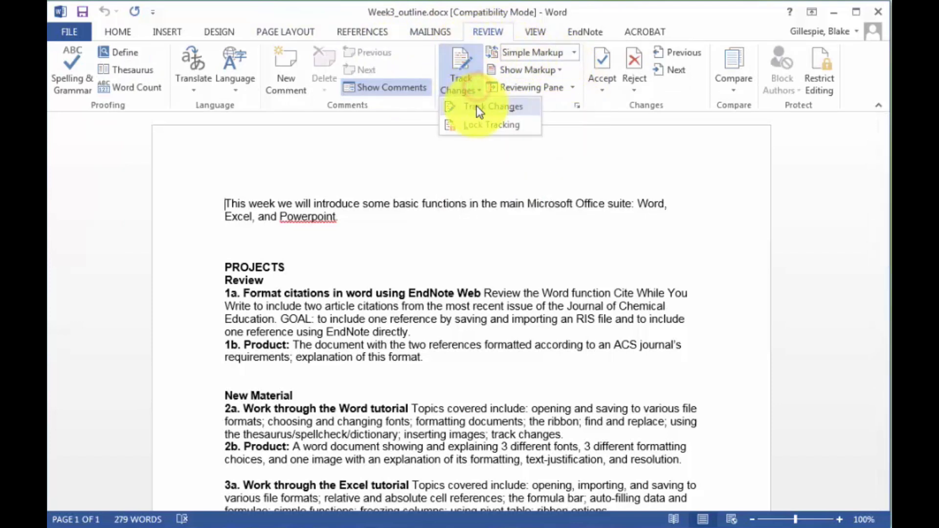
{"action": "left_click", "coordinate": [477, 106]}
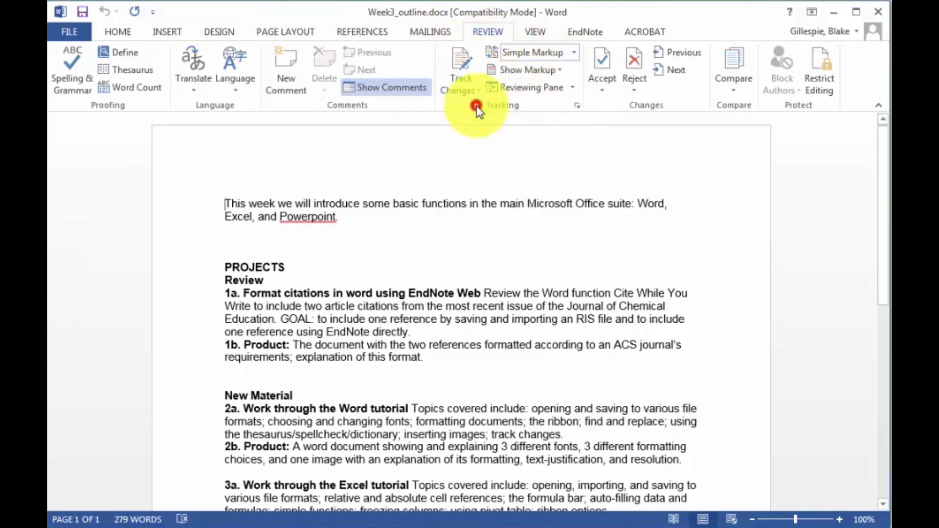
{"action": "left_click", "coordinate": [574, 54]}
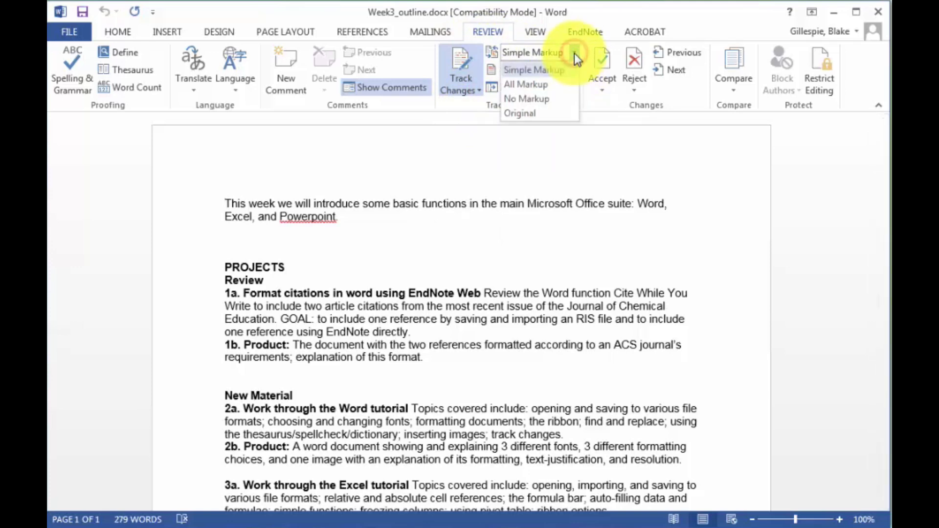
{"action": "left_click", "coordinate": [546, 100]}
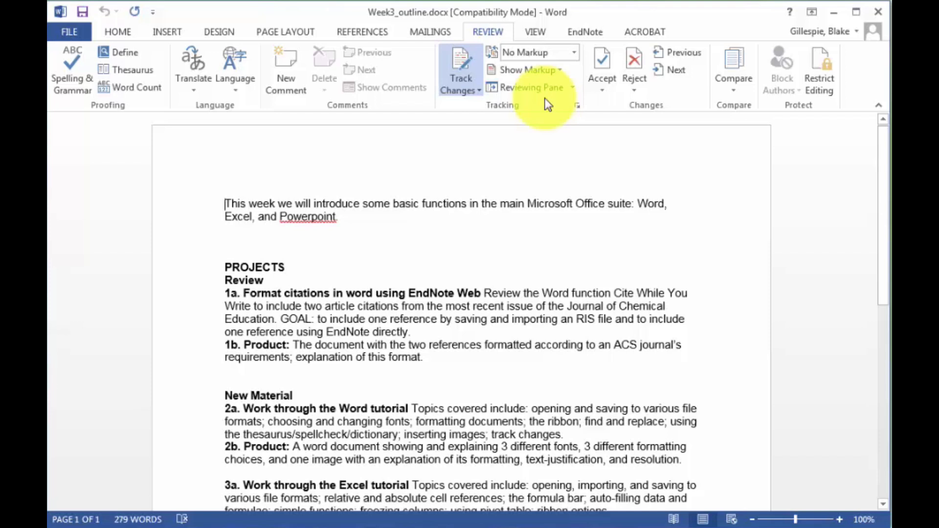
- Display the ruler around the document and bring up the EndNote citation commands
{"action": "left_click", "coordinate": [531, 33]}
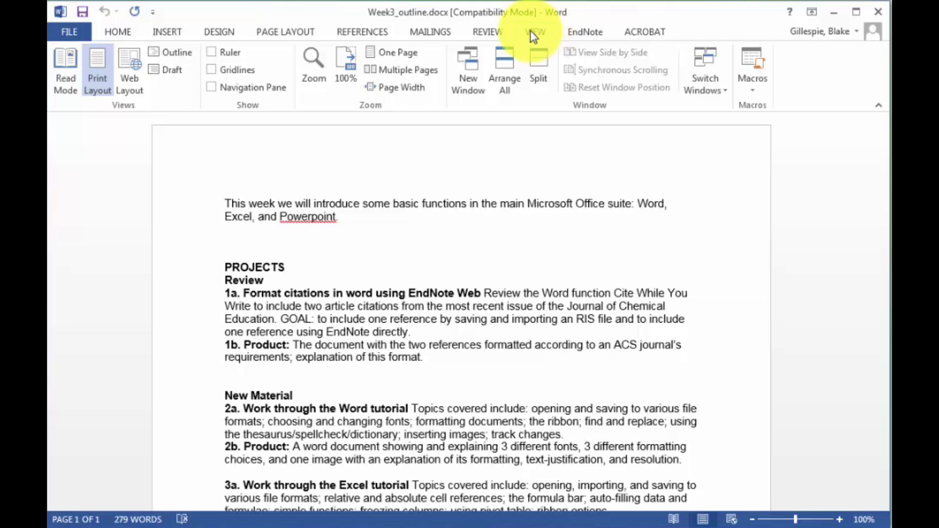
{"action": "left_click", "coordinate": [210, 50]}
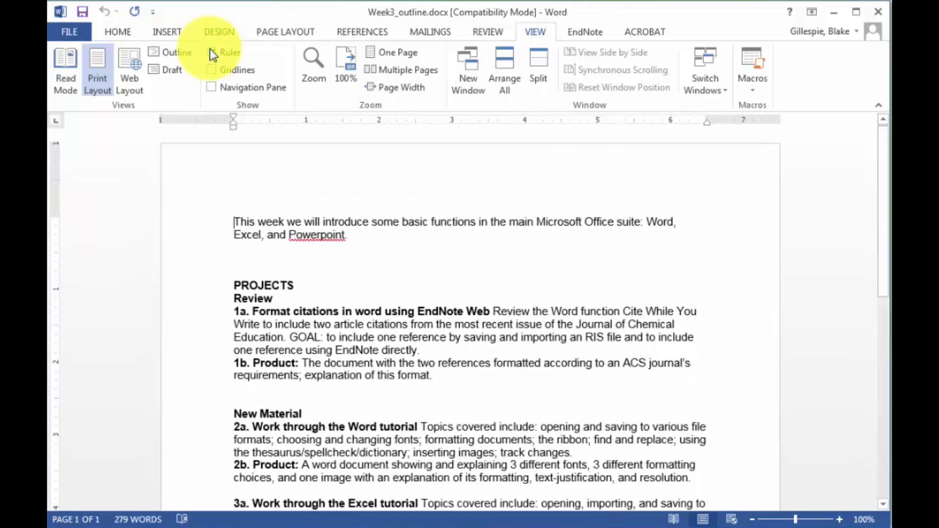
{"action": "left_click", "coordinate": [582, 28]}
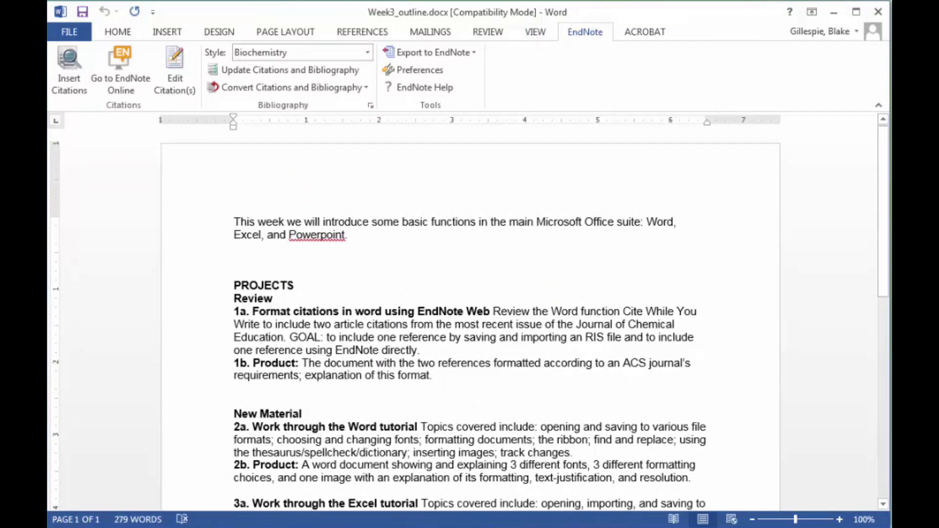
- Change the font of the introductory paragraph beginning "This week we will introduce" to Times New Roman
{"action": "left_click", "coordinate": [126, 33]}
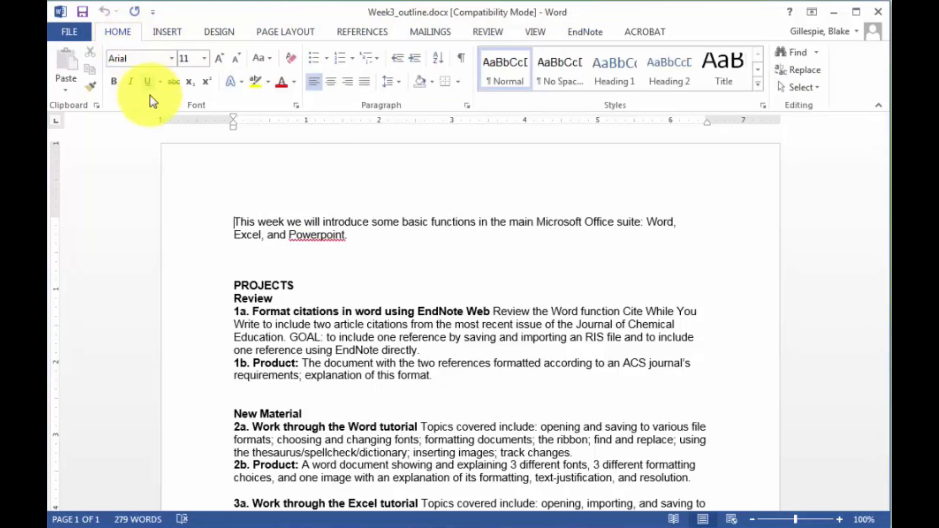
{"action": "left_click", "coordinate": [235, 223]}
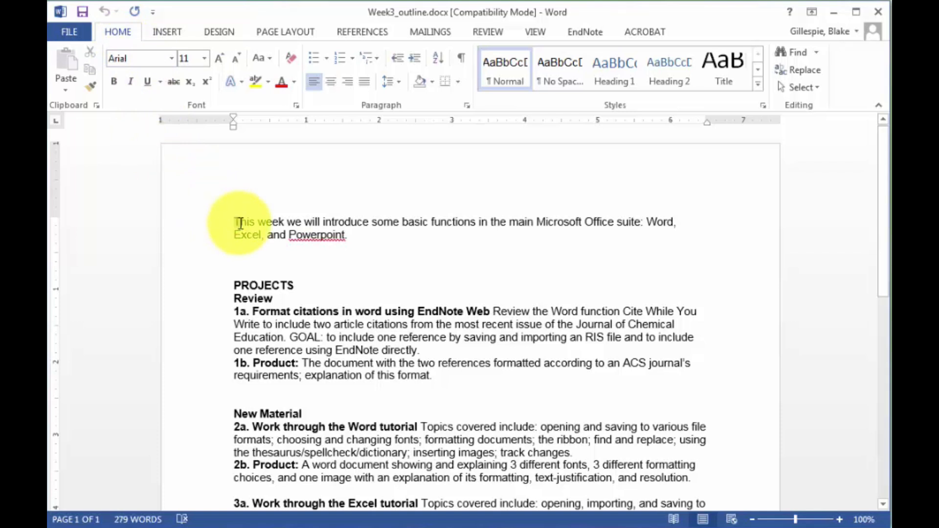
{"action": "left_click_drag", "start_coordinate": [241, 224], "coordinate": [357, 238]}
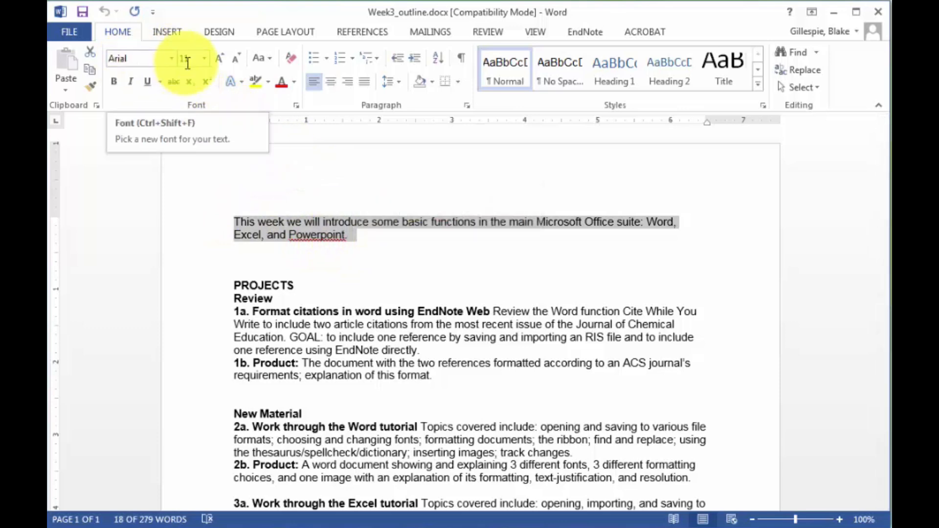
{"action": "left_click", "coordinate": [172, 57]}
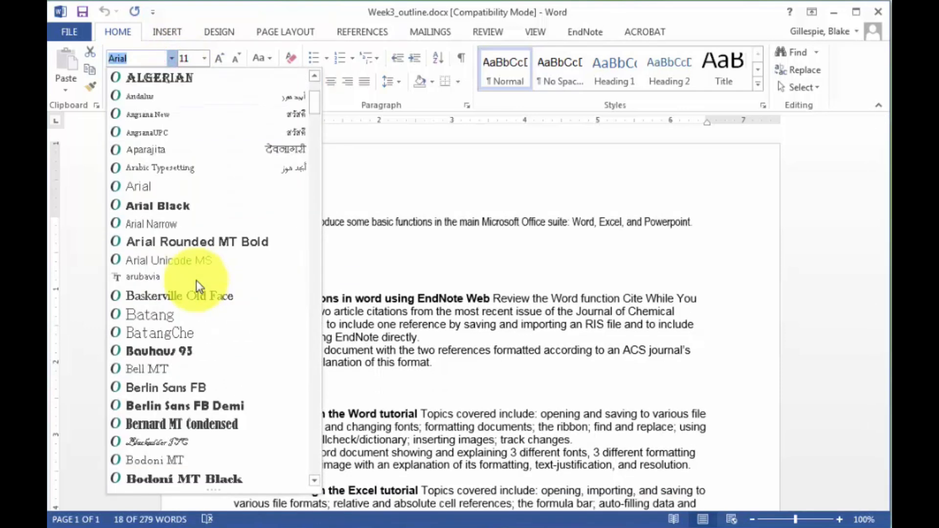
{"action": "scroll", "coordinate": [196, 280], "scroll_direction": "down", "scroll_amount": 3}
{"action": "scroll", "coordinate": [195, 280], "scroll_direction": "up", "scroll_amount": 3}
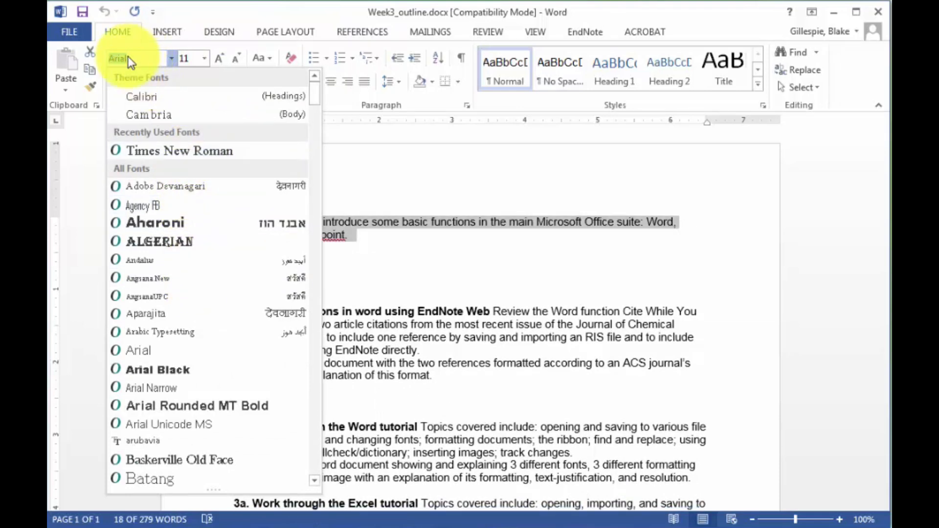
{"action": "type", "text": "Times New Ro"}
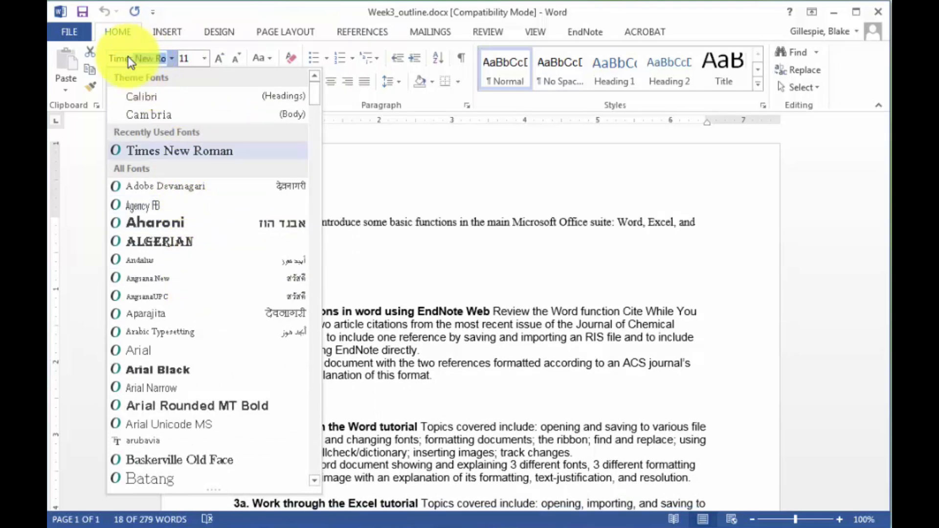
{"action": "left_click", "coordinate": [163, 154]}
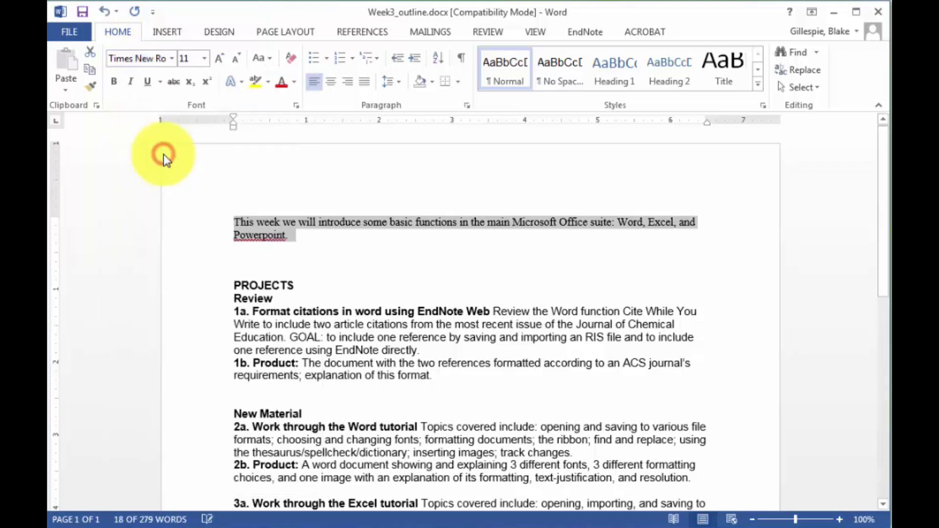
{"action": "left_click", "coordinate": [303, 247]}
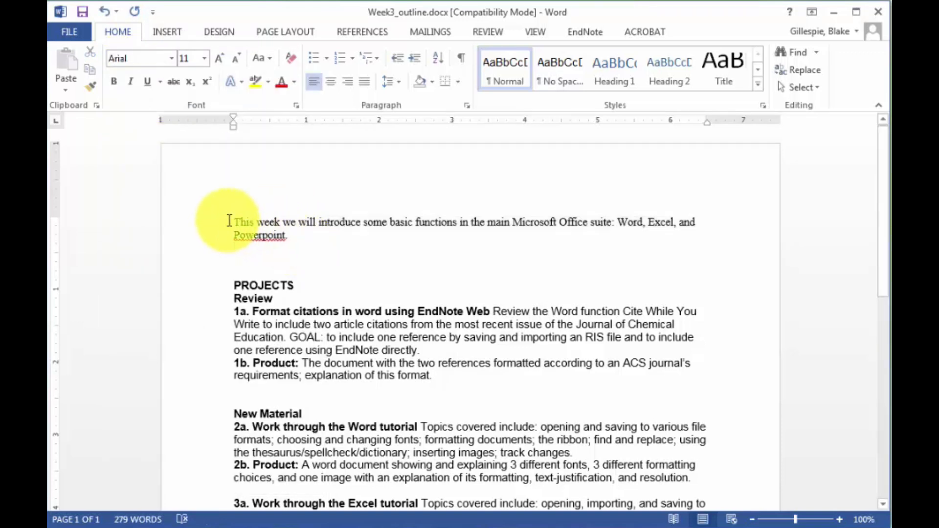
- In the introductory paragraph, set the font size of "This" to 48 and of "week" to 22
{"action": "left_click_drag", "start_coordinate": [230, 221], "coordinate": [258, 220]}
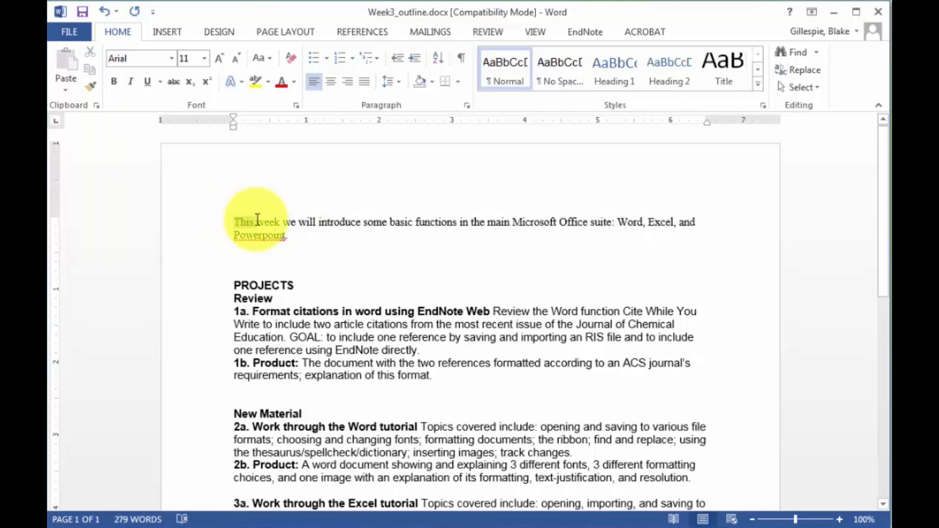
{"action": "left_click", "coordinate": [204, 58]}
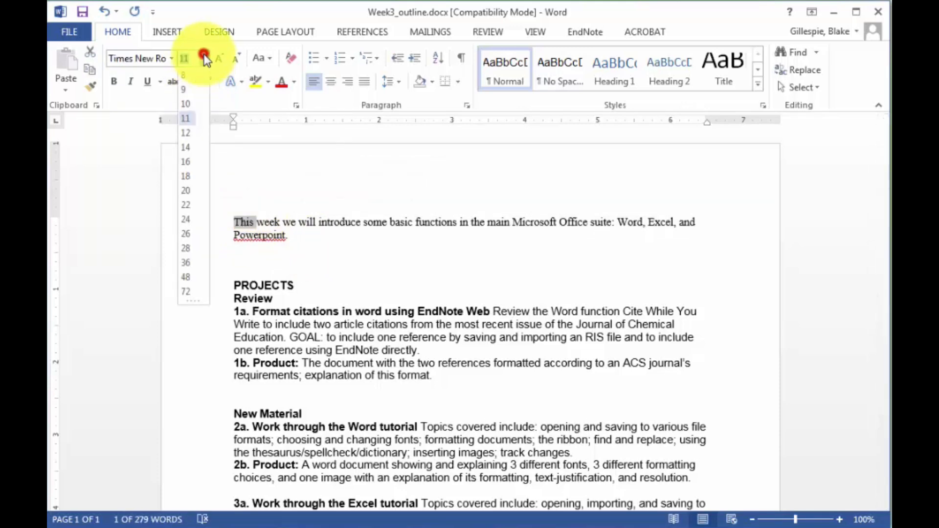
{"action": "left_click", "coordinate": [190, 275]}
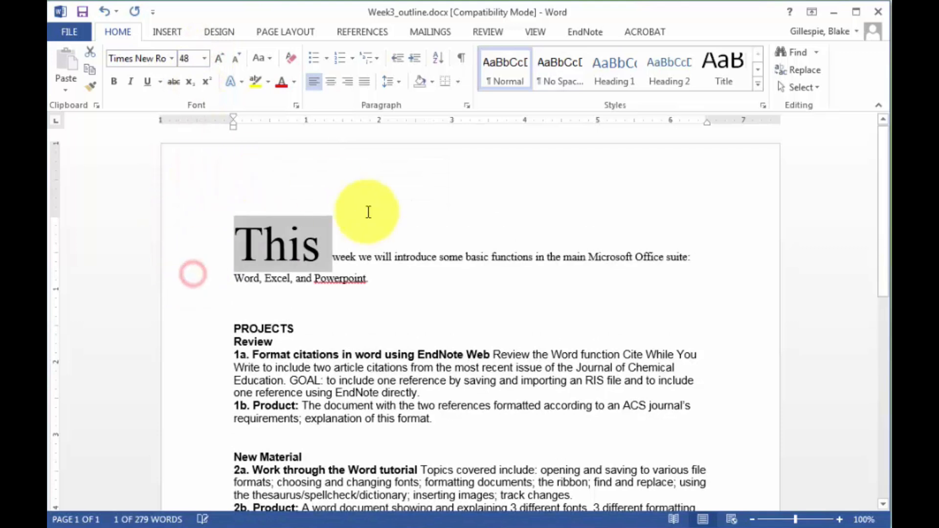
{"action": "left_click_drag", "start_coordinate": [331, 256], "coordinate": [358, 255]}
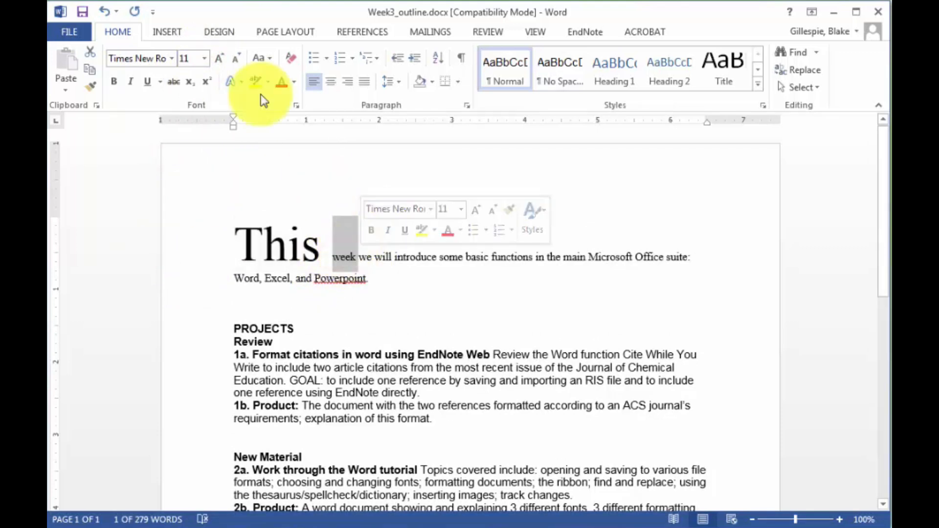
{"action": "left_click", "coordinate": [207, 58]}
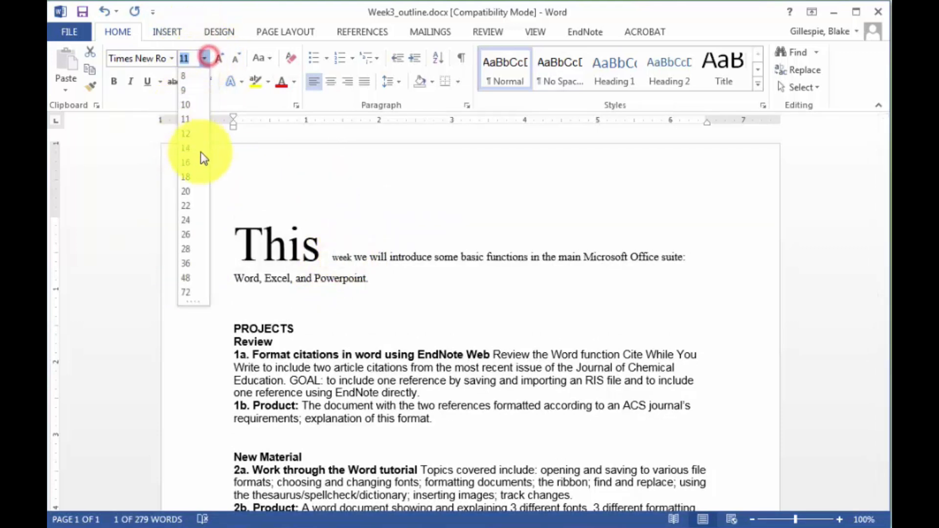
{"action": "left_click", "coordinate": [190, 205]}
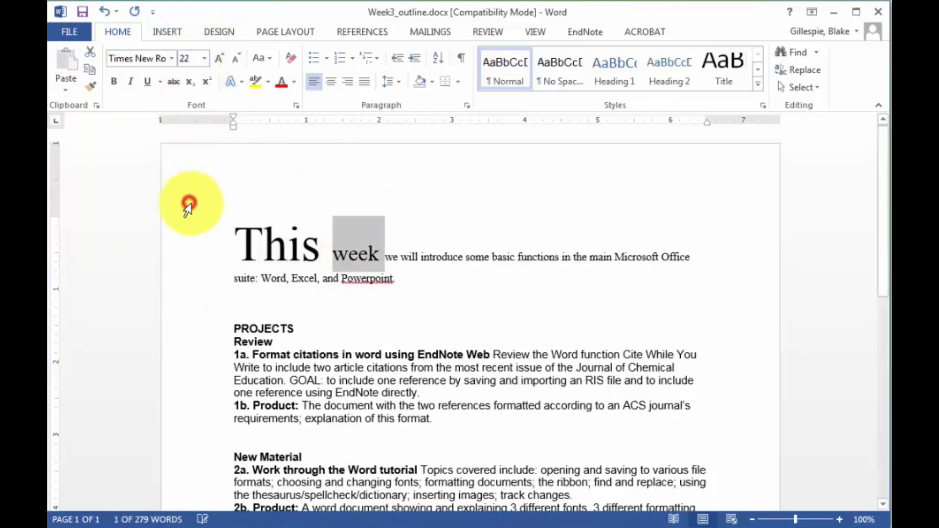
- Set the font size of the word "will" in the introductory paragraph to 8
{"action": "double_click", "coordinate": [406, 256]}
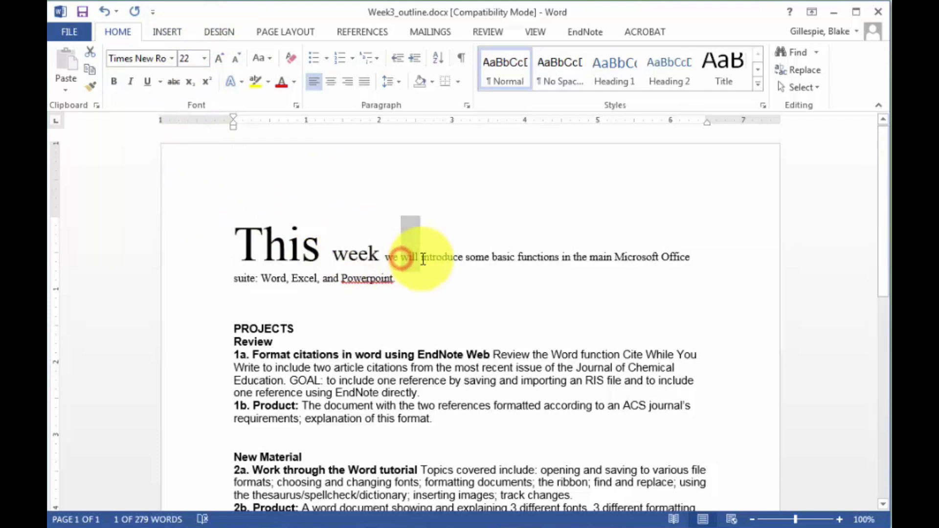
{"action": "left_click", "coordinate": [207, 59]}
{"action": "left_click", "coordinate": [194, 79]}
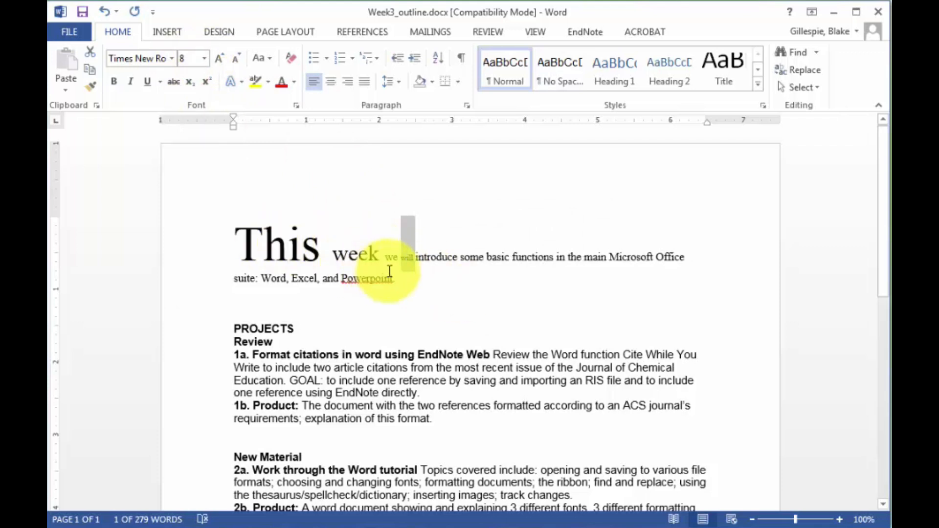
- Make the word "introduce" bold and the word "some" italic in the introductory paragraph
{"action": "left_click_drag", "start_coordinate": [415, 253], "coordinate": [455, 266]}
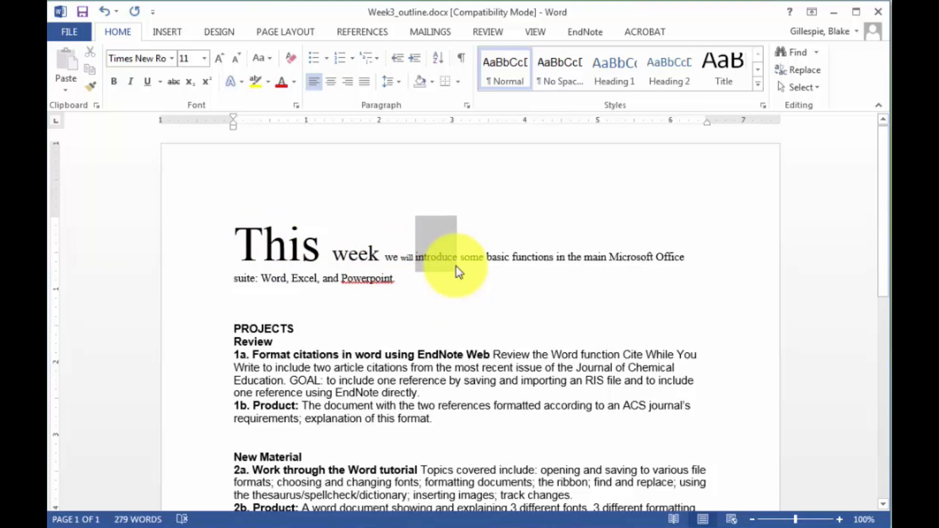
{"action": "left_click", "coordinate": [113, 82]}
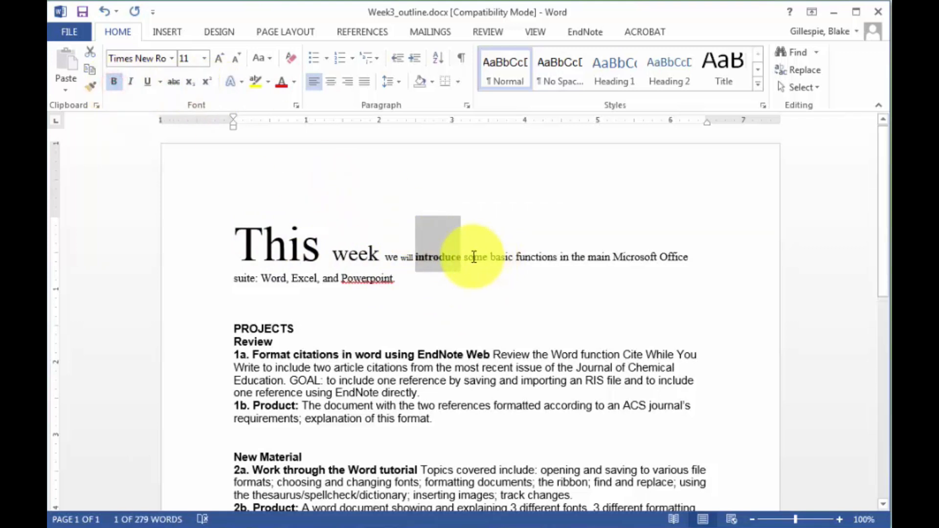
{"action": "double_click", "coordinate": [474, 257]}
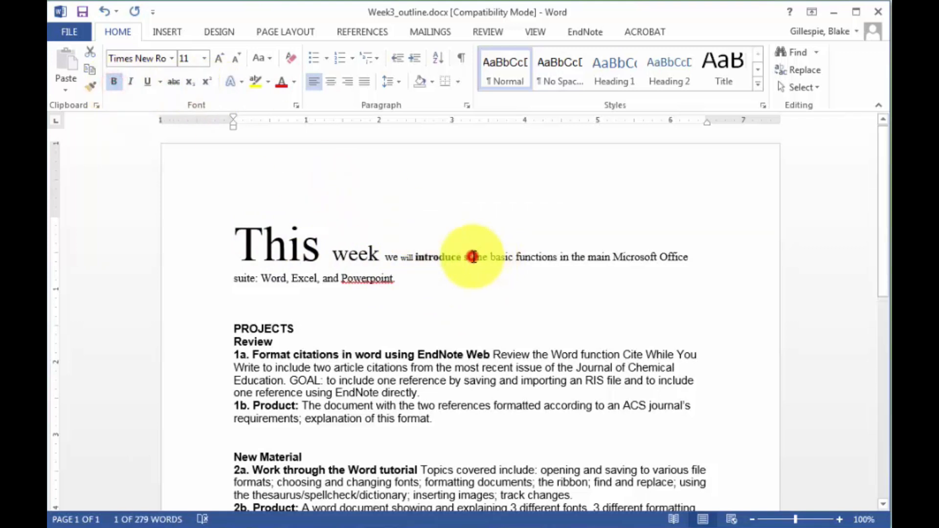
{"action": "left_click", "coordinate": [129, 81]}
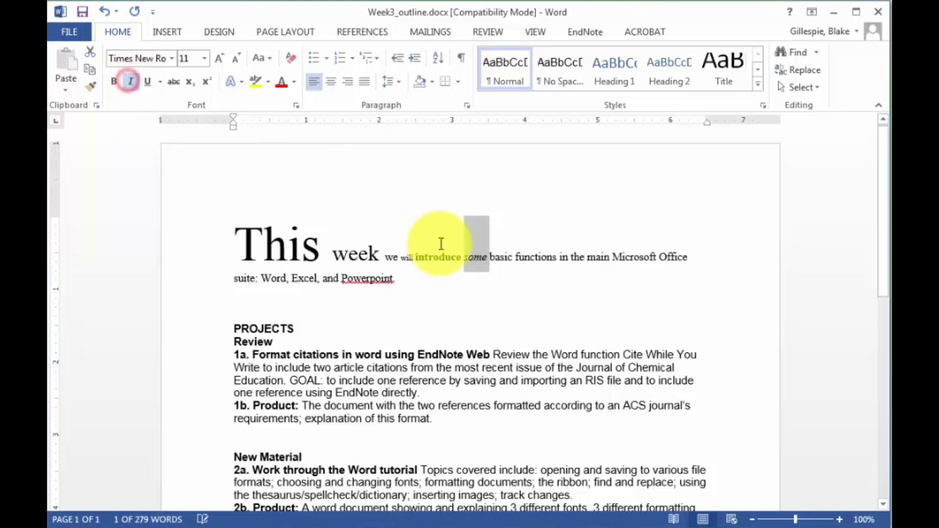
- Underline the word "basic" and apply strikethrough to the word "functions" in the introductory paragraph
{"action": "double_click", "coordinate": [497, 259]}
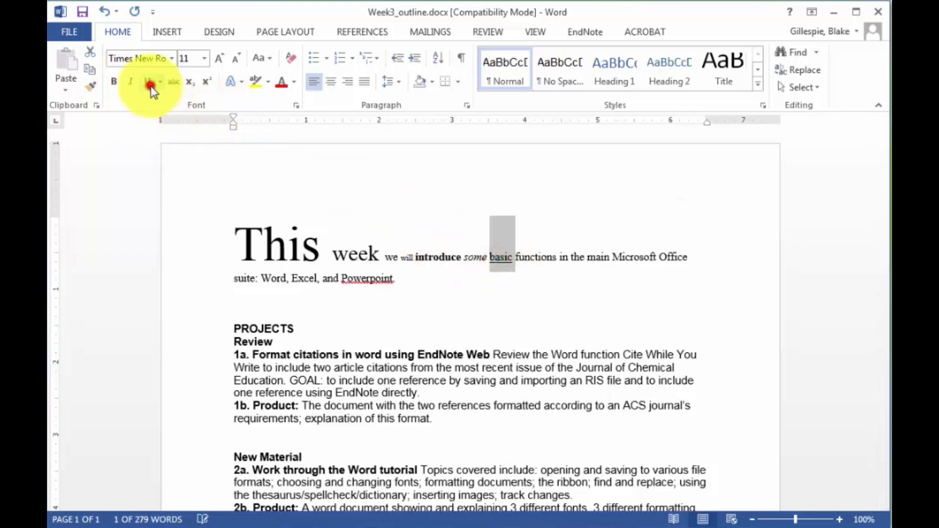
{"action": "double_click", "coordinate": [532, 257]}
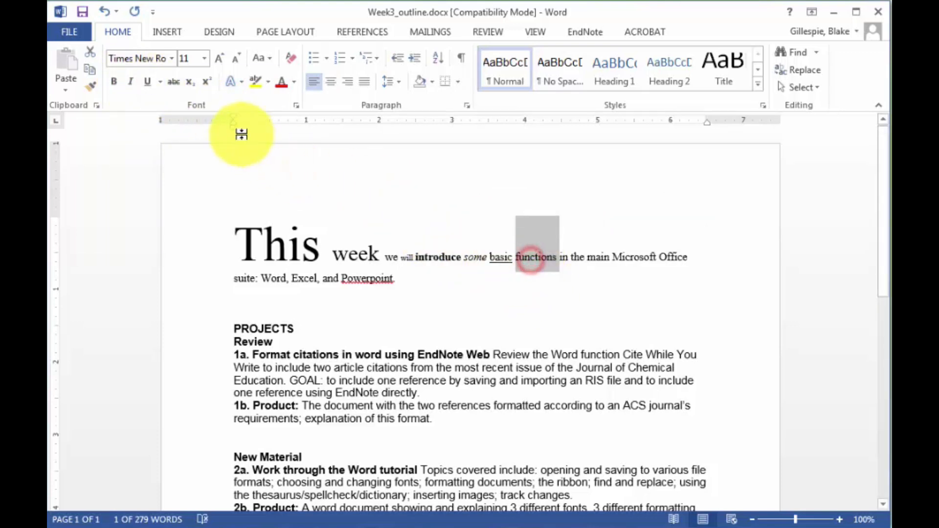
{"action": "left_click", "coordinate": [160, 83]}
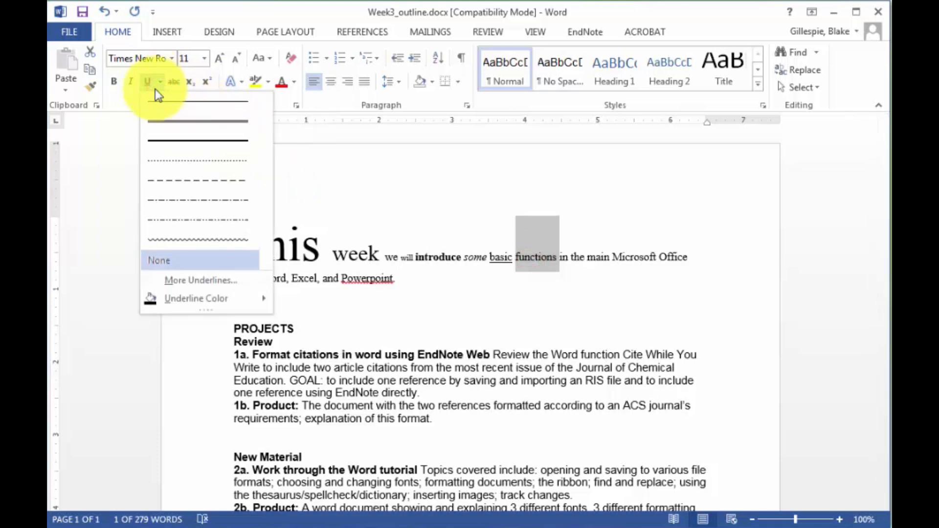
{"action": "left_click", "coordinate": [97, 172]}
{"action": "left_click", "coordinate": [174, 82]}
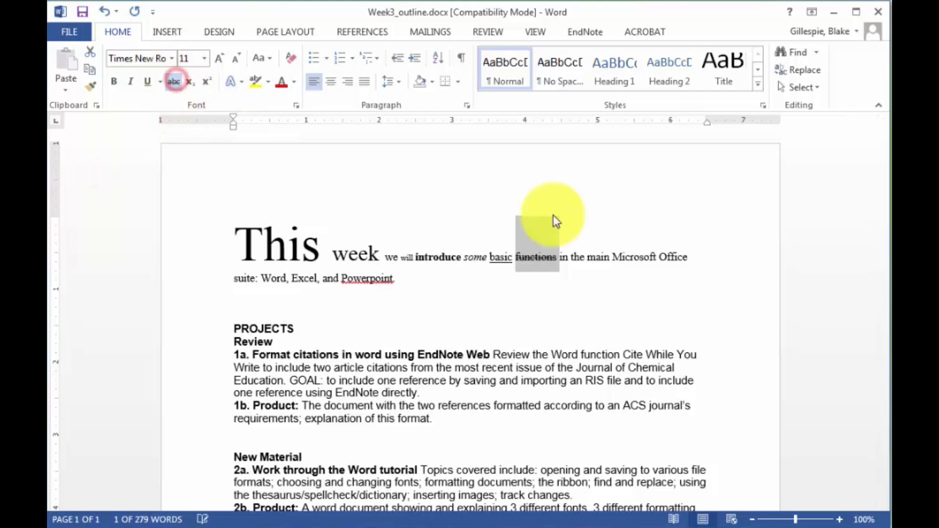
- Format the word "in" as subscript and the following word "the" as superscript in the introductory paragraph
{"action": "left_click", "coordinate": [562, 258]}
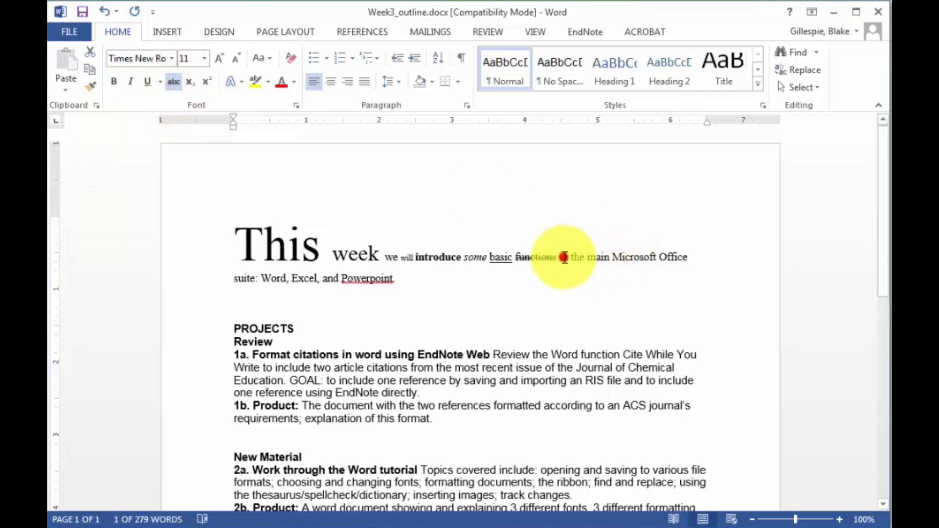
{"action": "left_click", "coordinate": [196, 82]}
{"action": "left_click", "coordinate": [574, 260]}
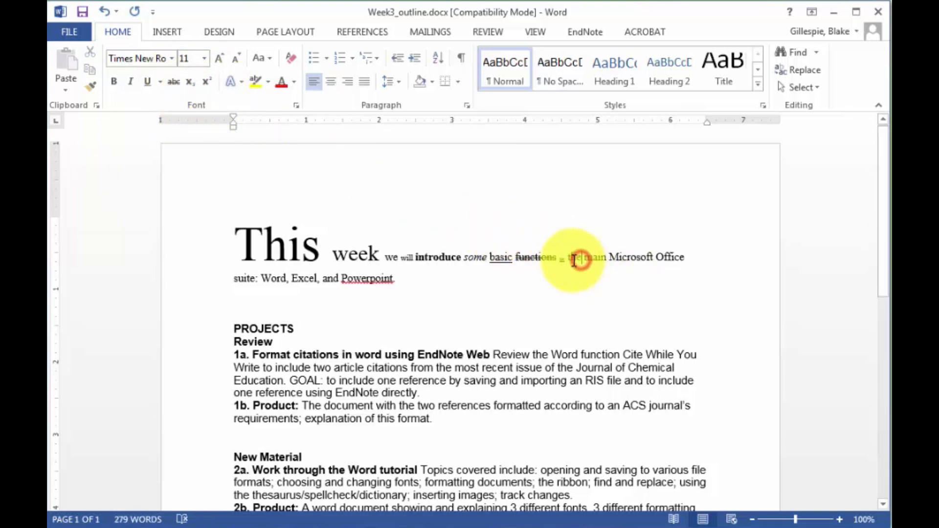
{"action": "double_click", "coordinate": [575, 260]}
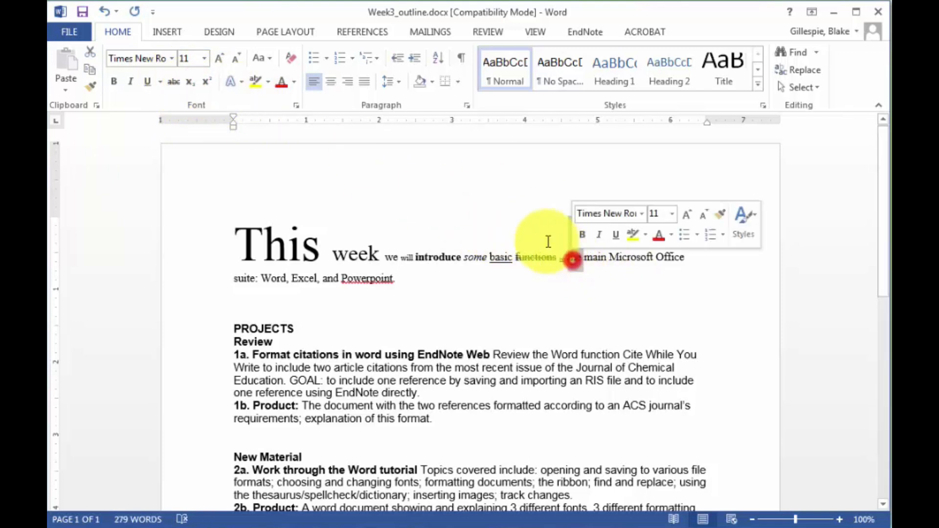
{"action": "left_click", "coordinate": [208, 83]}
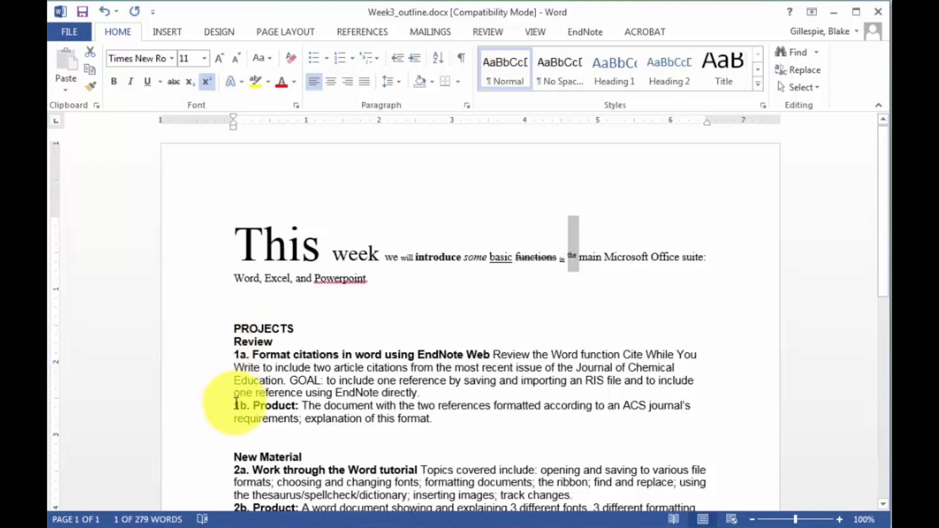
- Underline the heading text "1a. Format citations in word using EndNote Web"
{"action": "left_click", "coordinate": [234, 336]}
{"action": "left_click_drag", "start_coordinate": [235, 336], "coordinate": [485, 346]}
{"action": "left_click", "coordinate": [147, 82]}
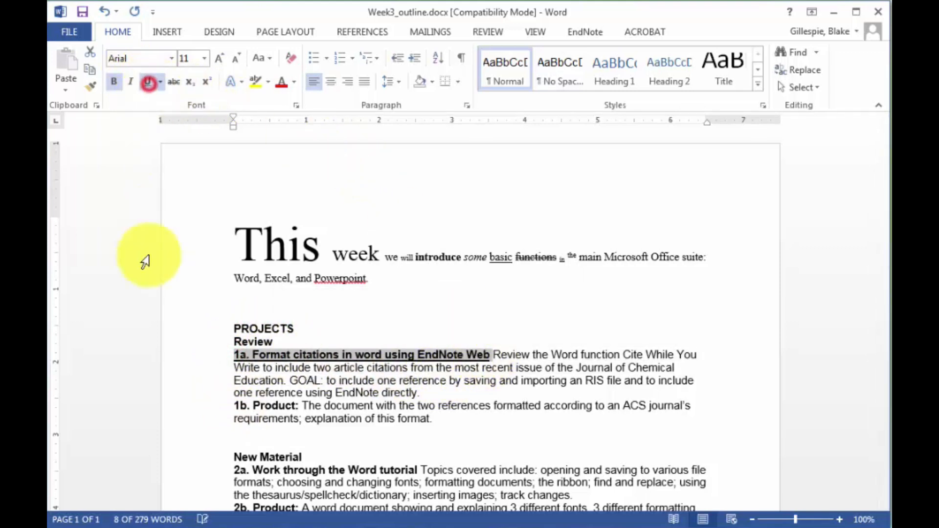
- Make the label "GOAL:" in the 1a paragraph bold and underlined
{"action": "left_click", "coordinate": [290, 380]}
{"action": "left_click_drag", "start_coordinate": [290, 380], "coordinate": [321, 381]}
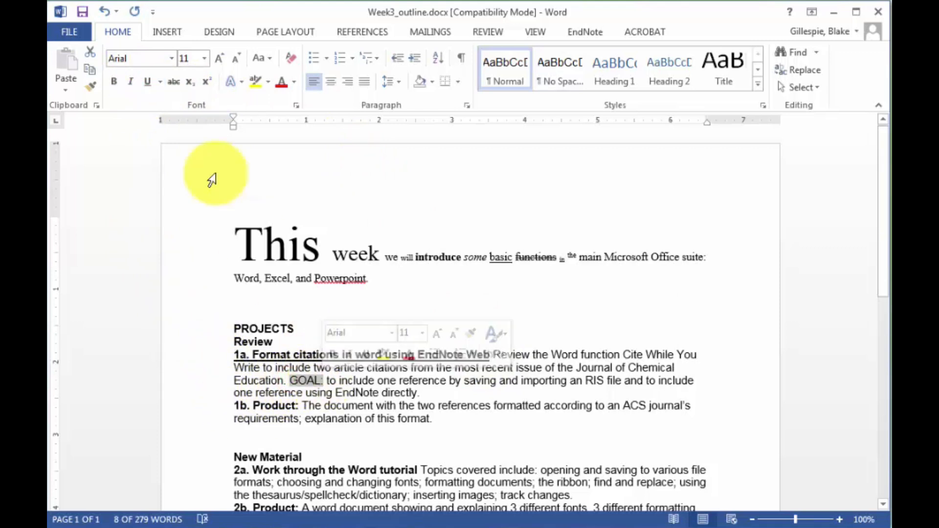
{"action": "left_click", "coordinate": [113, 81]}
{"action": "left_click", "coordinate": [146, 82]}
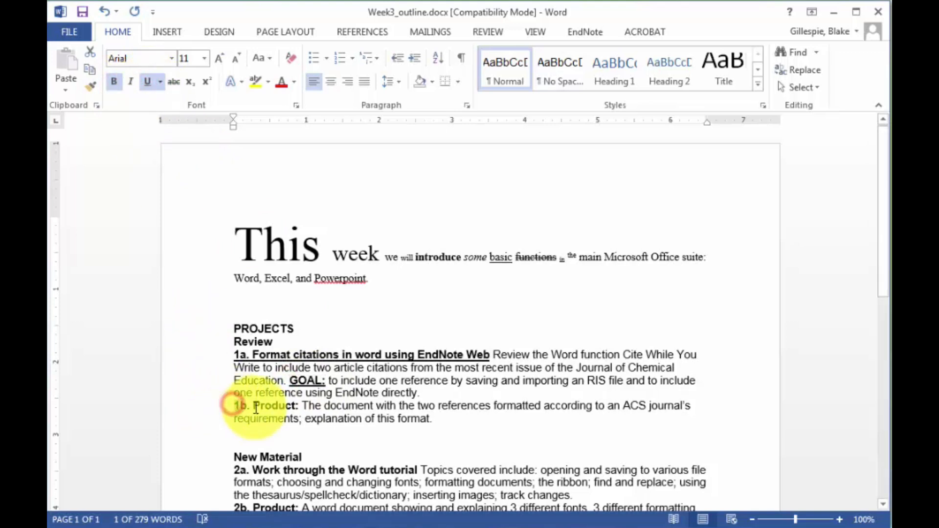
- Make the entire "1b. Product:" paragraph under Review bold
{"action": "left_click_drag", "start_coordinate": [234, 404], "coordinate": [450, 419]}
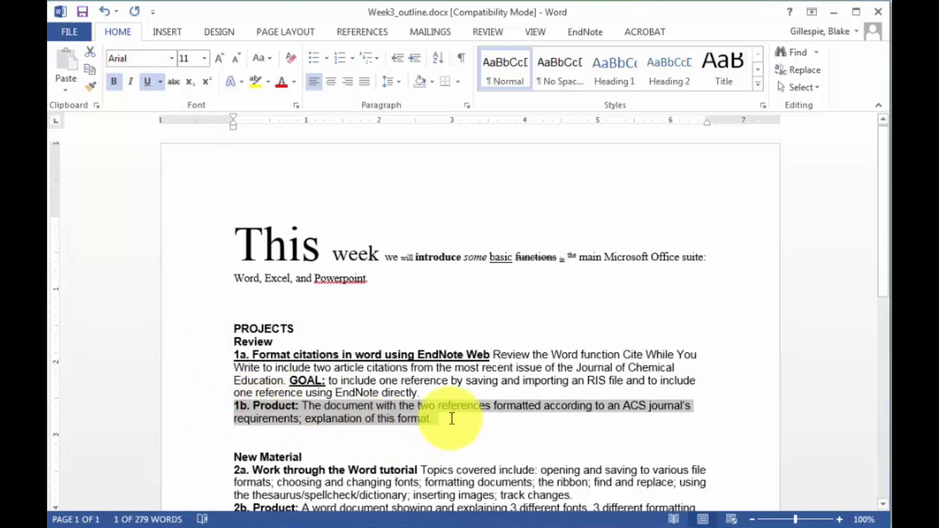
{"action": "left_click", "coordinate": [116, 79]}
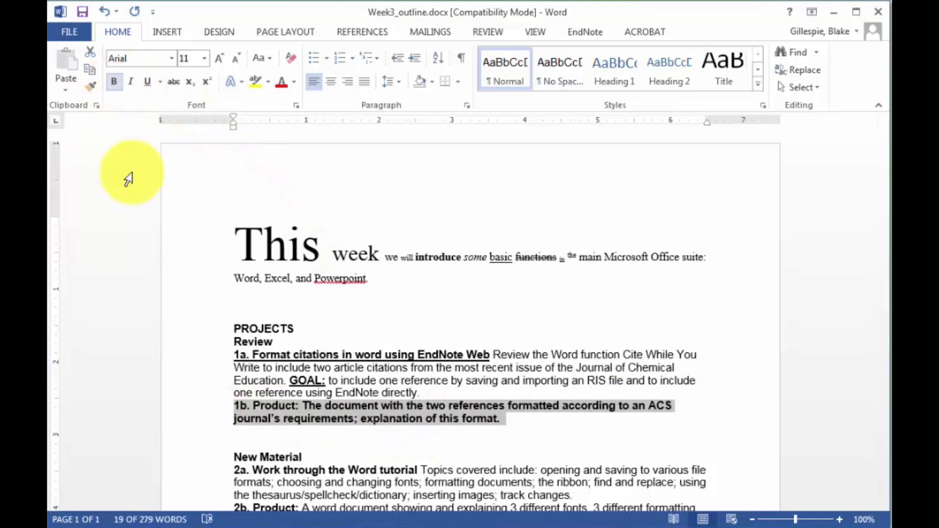
{"action": "left_click", "coordinate": [568, 413]}
- Format the paragraphs from "PROJECTS" through "1b. Product:" as a bulleted list
{"action": "left_click", "coordinate": [542, 430]}
{"action": "left_click_drag", "start_coordinate": [542, 430], "coordinate": [245, 324]}
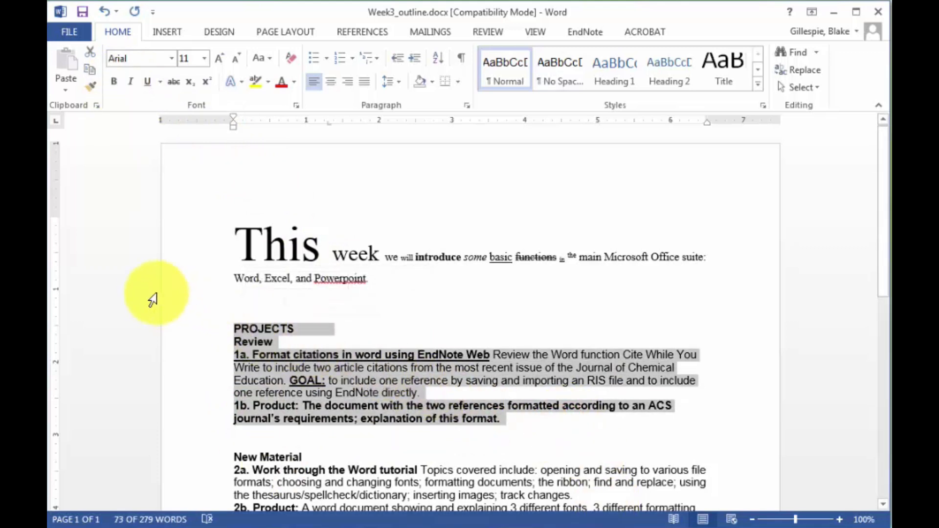
{"action": "left_click", "coordinate": [314, 60]}
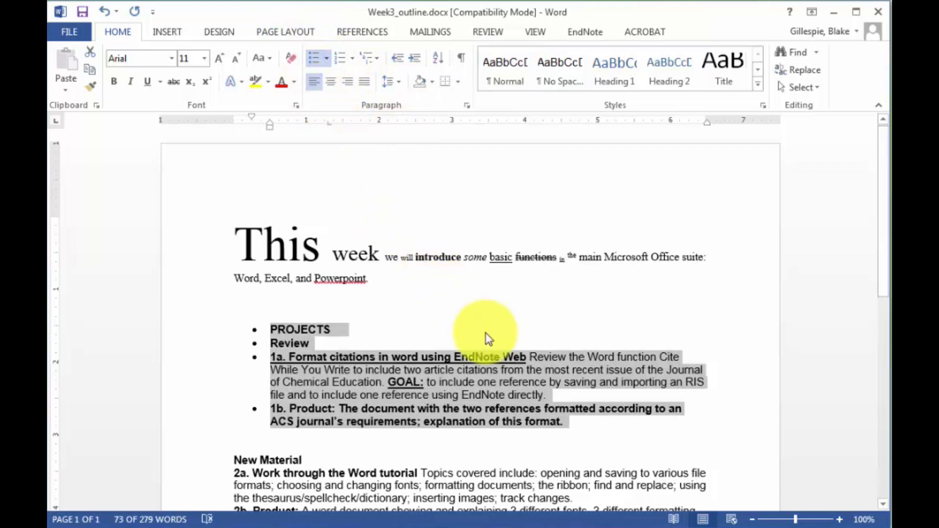
{"action": "left_click", "coordinate": [525, 327]}
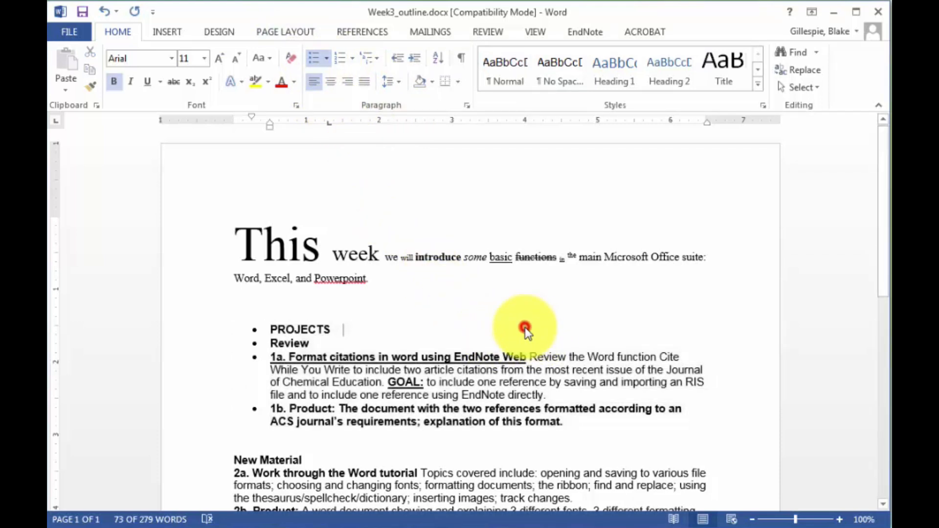
- Shift the whole bulleted list's indents so the bullets align with the left margin and the text hangs at 0.25"
{"action": "left_click", "coordinate": [580, 420]}
{"action": "left_click_drag", "start_coordinate": [580, 420], "coordinate": [292, 327]}
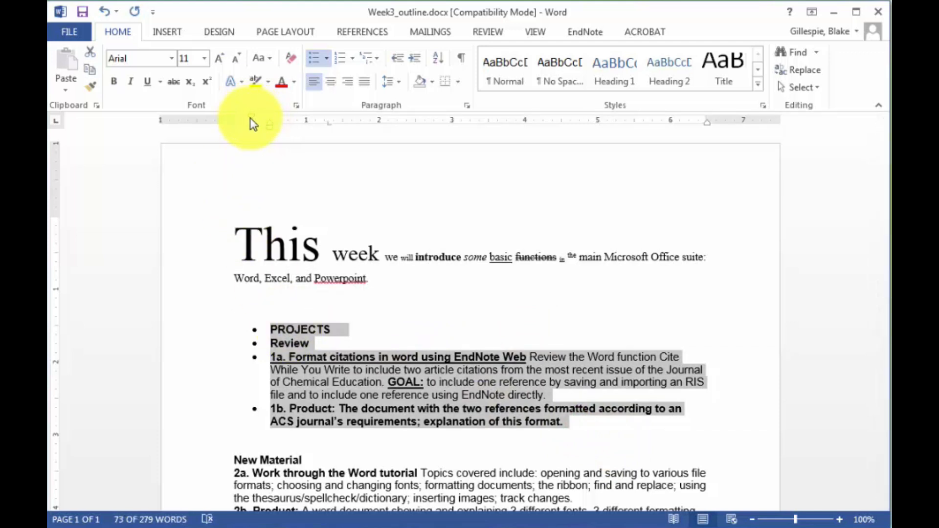
{"action": "mouse_move", "coordinate": [250, 117]}
{"action": "left_mouse_down"}
{"action": "mouse_move", "coordinate": [233, 116]}
{"action": "mouse_move", "coordinate": [269, 122]}
{"action": "mouse_move", "coordinate": [251, 128]}
{"action": "left_mouse_up"}
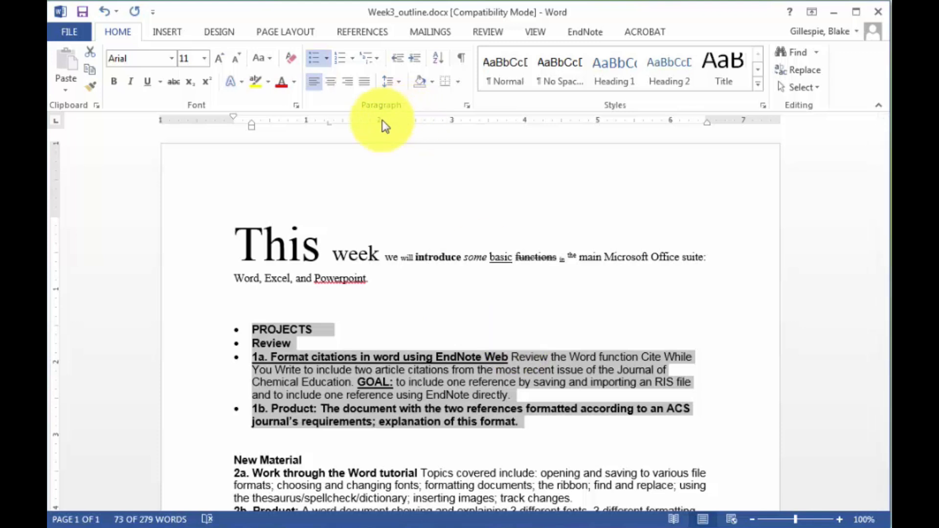
- Try Double line spacing on the bulleted paragraphs and undo the change
{"action": "left_click", "coordinate": [465, 106]}
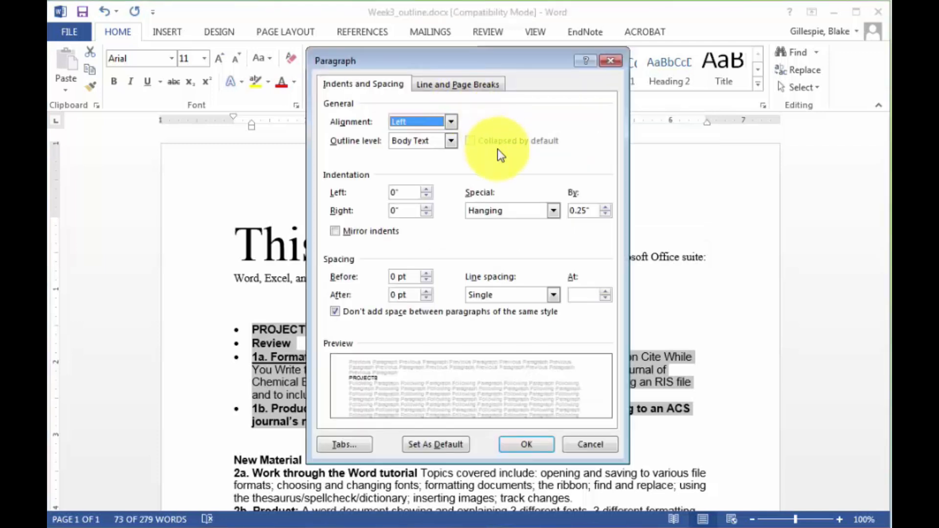
{"action": "left_click", "coordinate": [553, 296]}
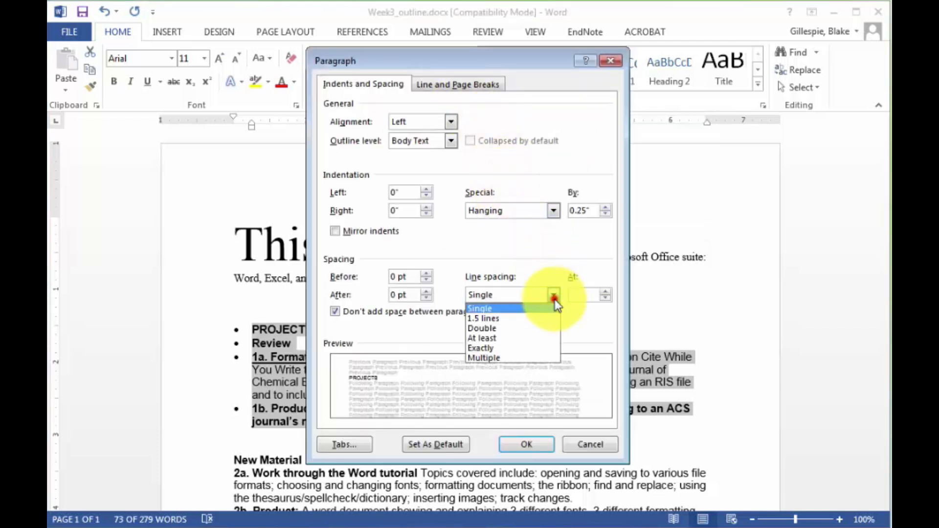
{"action": "left_click", "coordinate": [527, 329]}
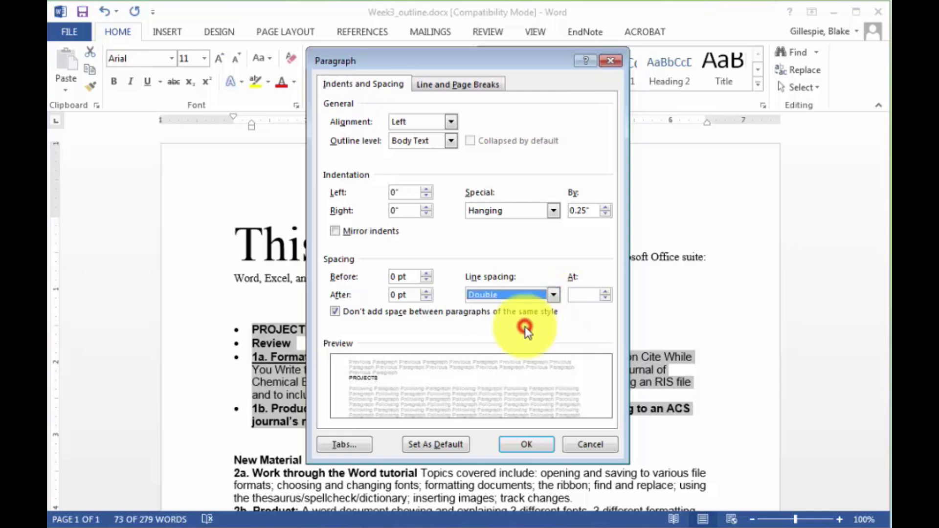
{"action": "left_click", "coordinate": [527, 440]}
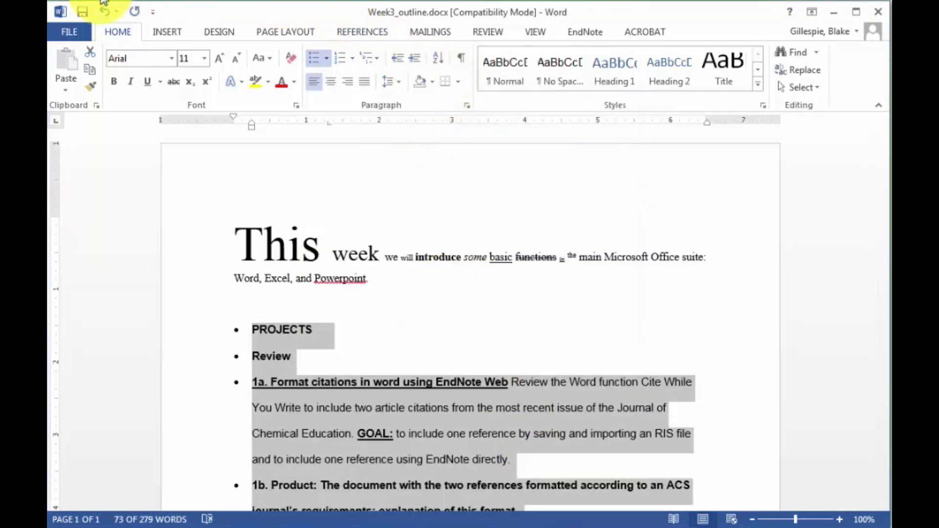
{"action": "left_click", "coordinate": [105, 12]}
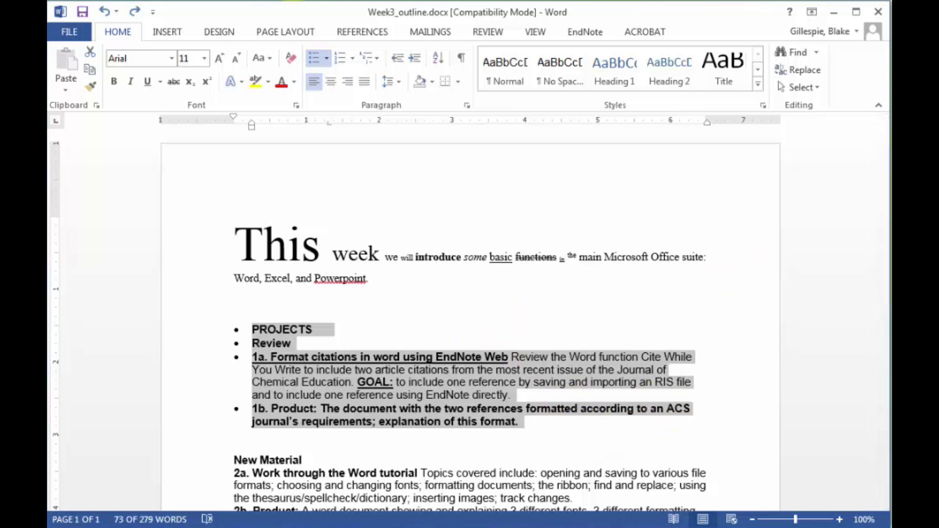
- Set custom top, bottom, left and right margins of .5 for the whole document, with the gutter position on Left
{"action": "left_click", "coordinate": [277, 32]}
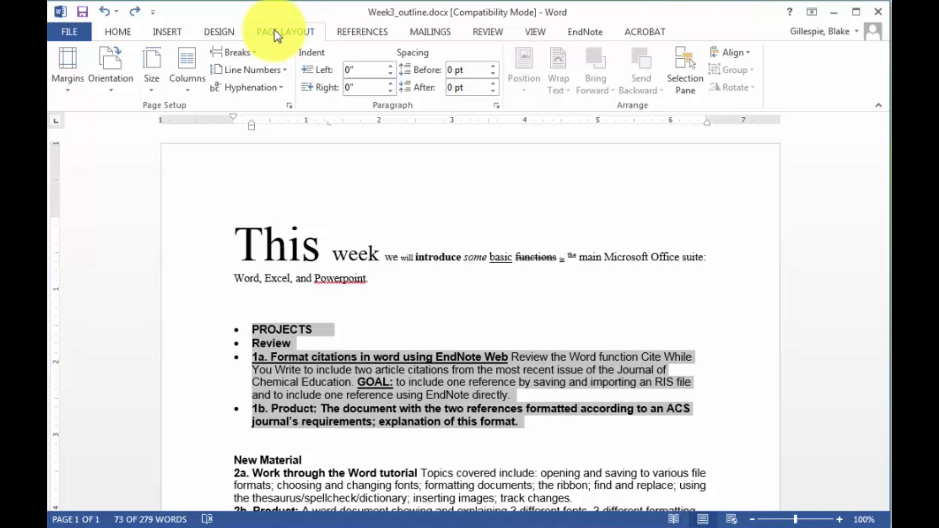
{"action": "left_click", "coordinate": [67, 76]}
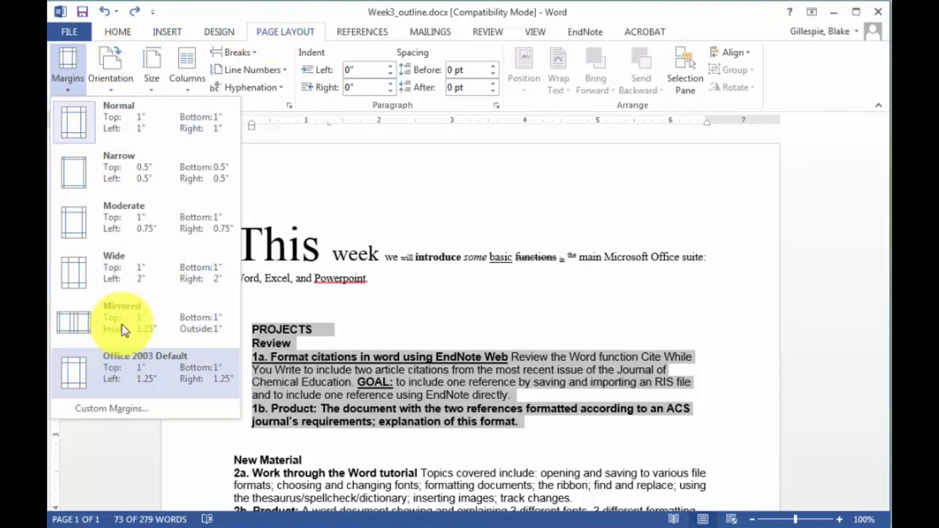
{"action": "left_click", "coordinate": [100, 406]}
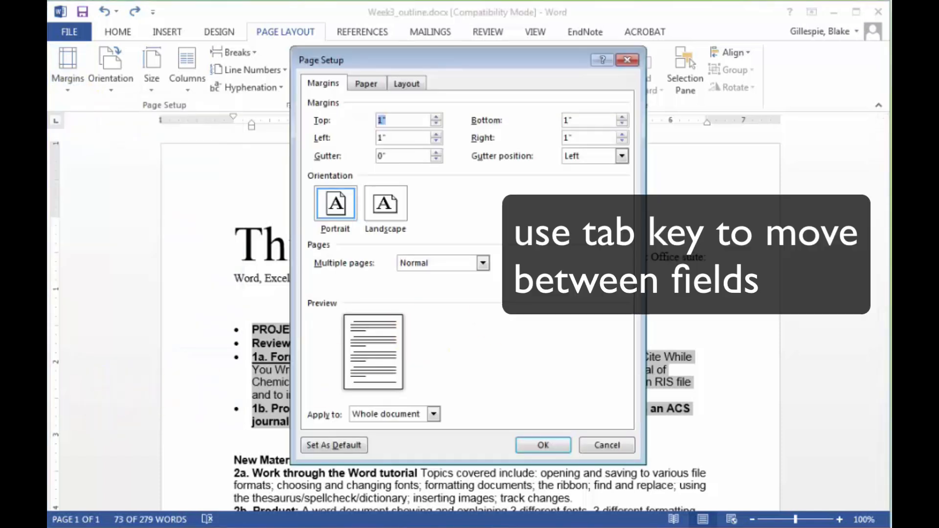
{"action": "type", "text": ".5"}
{"action": "key", "text": "Tab"}
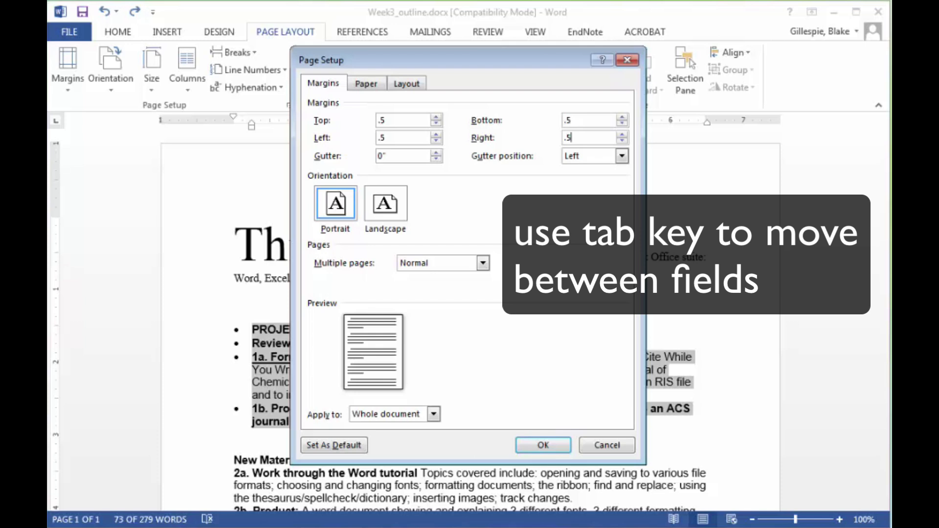
{"action": "left_click", "coordinate": [615, 155]}
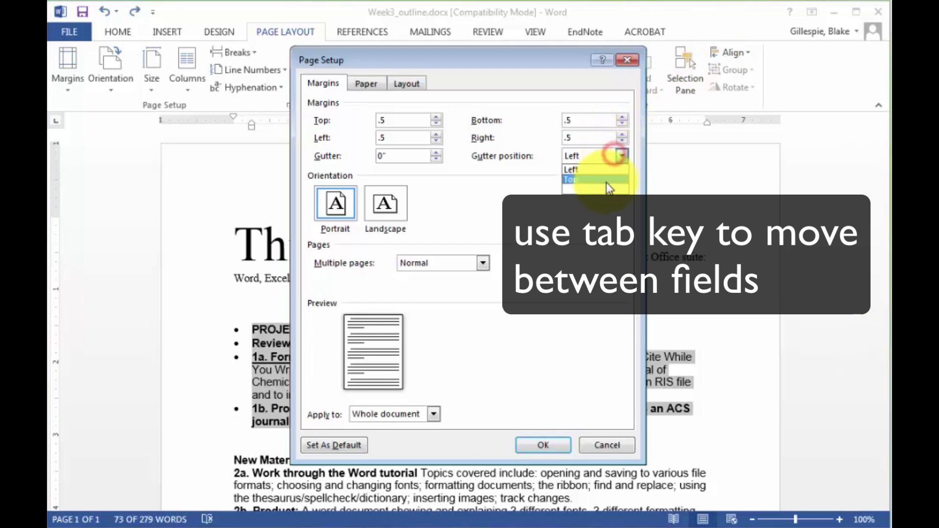
{"action": "left_click", "coordinate": [606, 179]}
{"action": "left_click", "coordinate": [621, 155]}
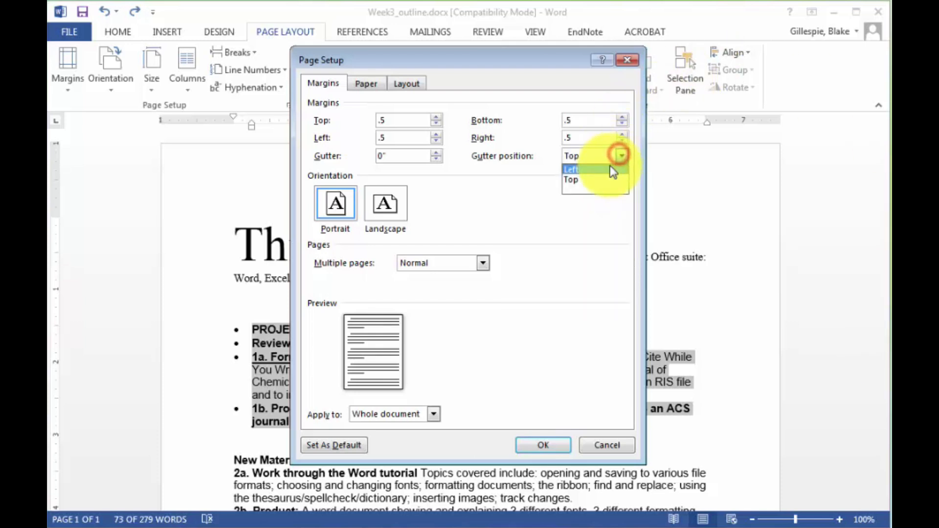
{"action": "left_click", "coordinate": [613, 169]}
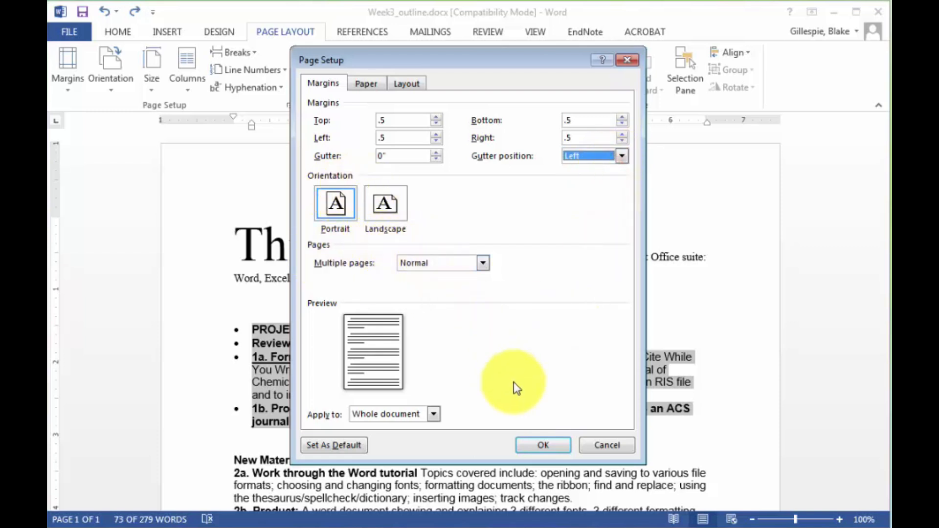
{"action": "left_click", "coordinate": [550, 445]}
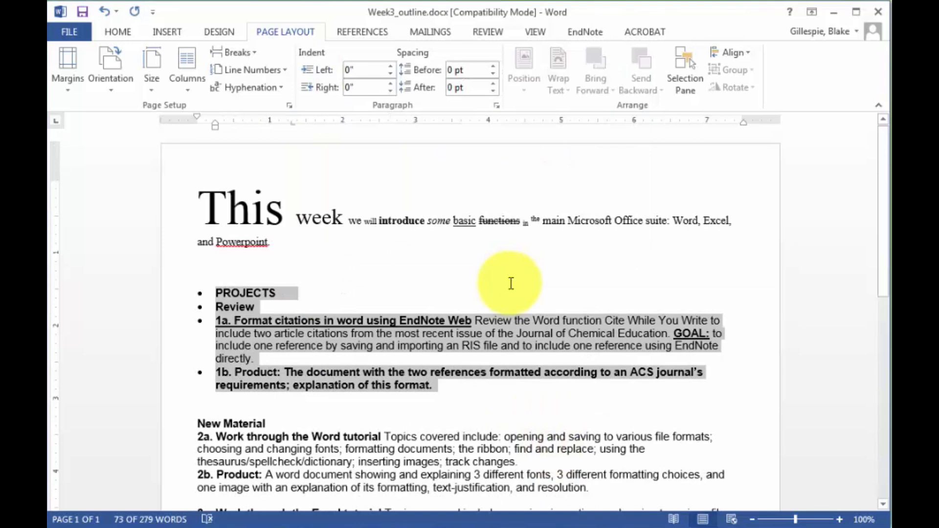
- Review the page with its new margins and save the document
{"action": "scroll", "coordinate": [511, 284], "scroll_direction": "down", "scroll_amount": 6}
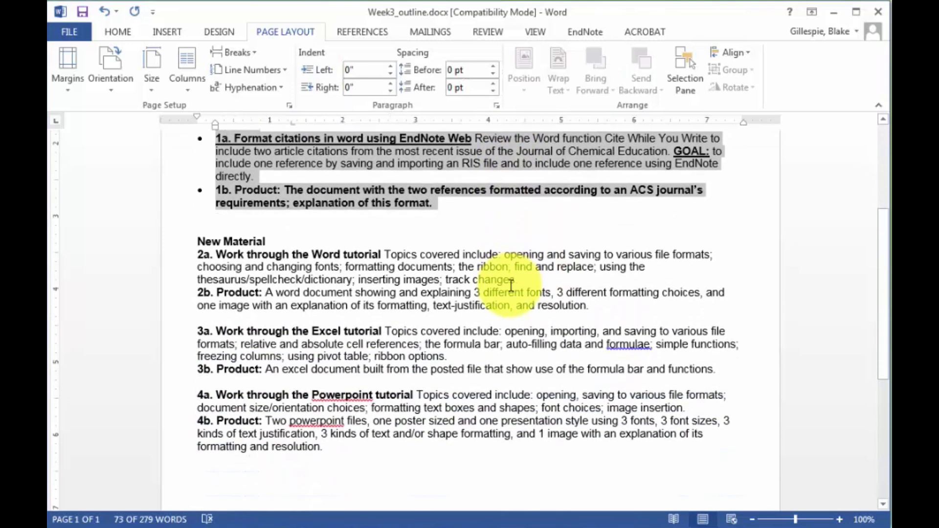
{"action": "scroll", "coordinate": [511, 291], "scroll_direction": "up", "scroll_amount": 5}
{"action": "scroll", "coordinate": [521, 292], "scroll_direction": "up", "scroll_amount": 2}
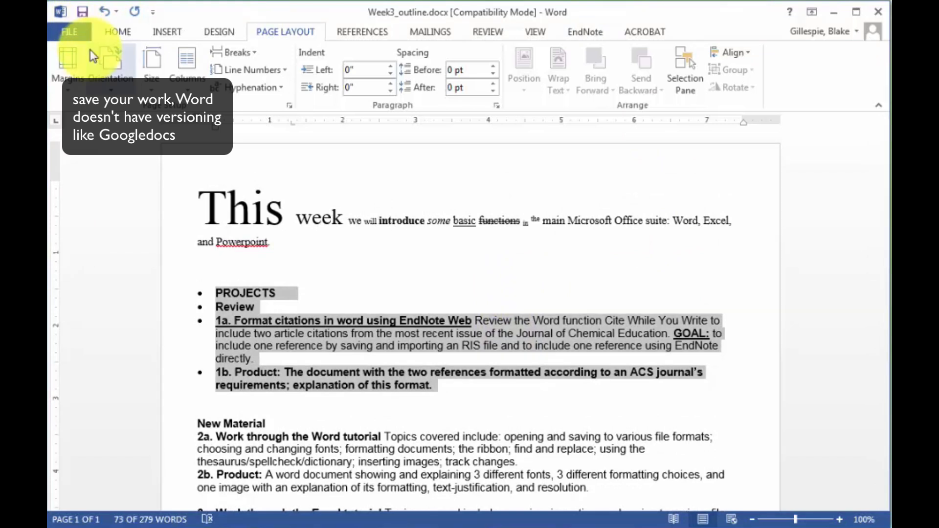
{"action": "left_click", "coordinate": [80, 11]}
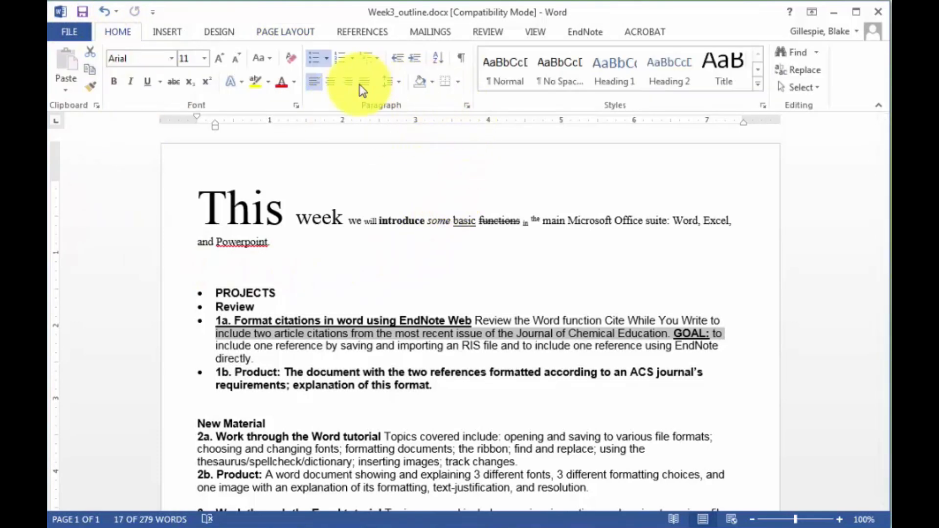
- Examine the paragraph settings for indents and spacing and for line and page breaks, without changing anything
{"action": "left_click", "coordinate": [467, 104]}
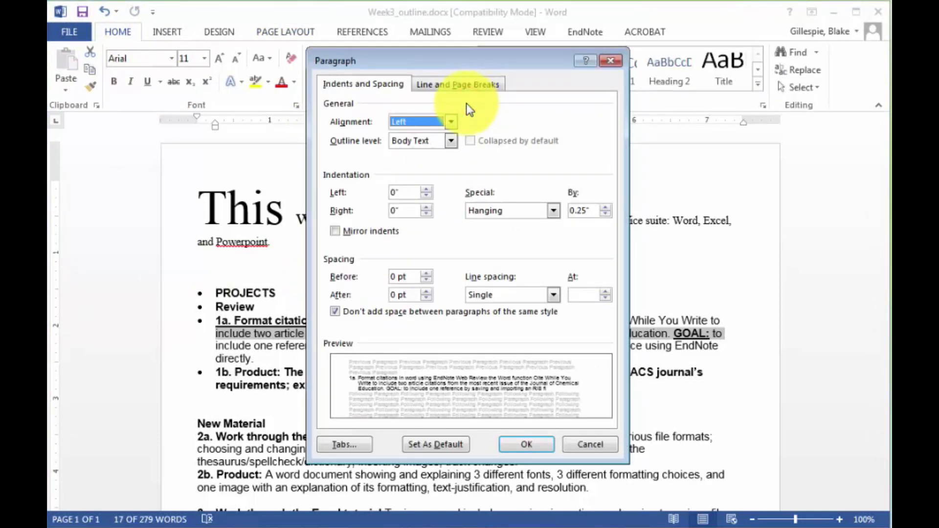
{"action": "left_click", "coordinate": [588, 444]}
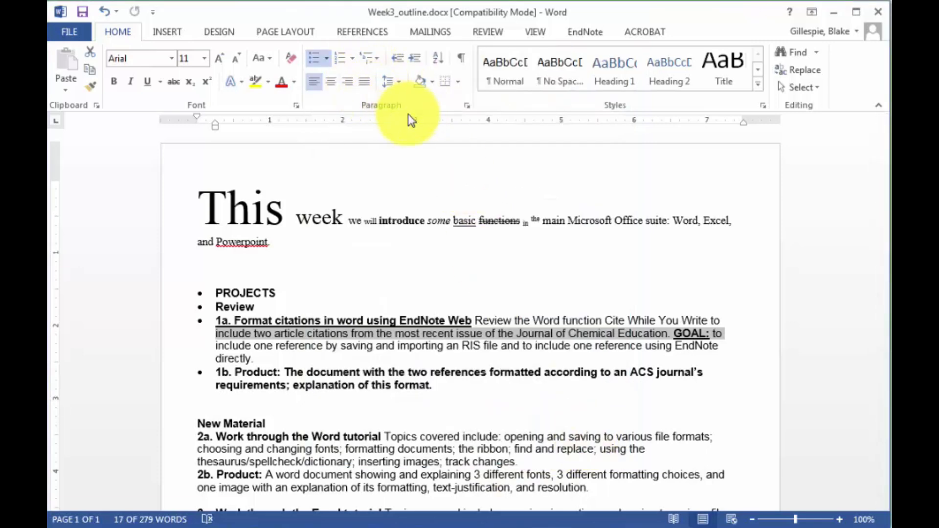
{"action": "left_click", "coordinate": [468, 106]}
{"action": "left_click", "coordinate": [473, 83]}
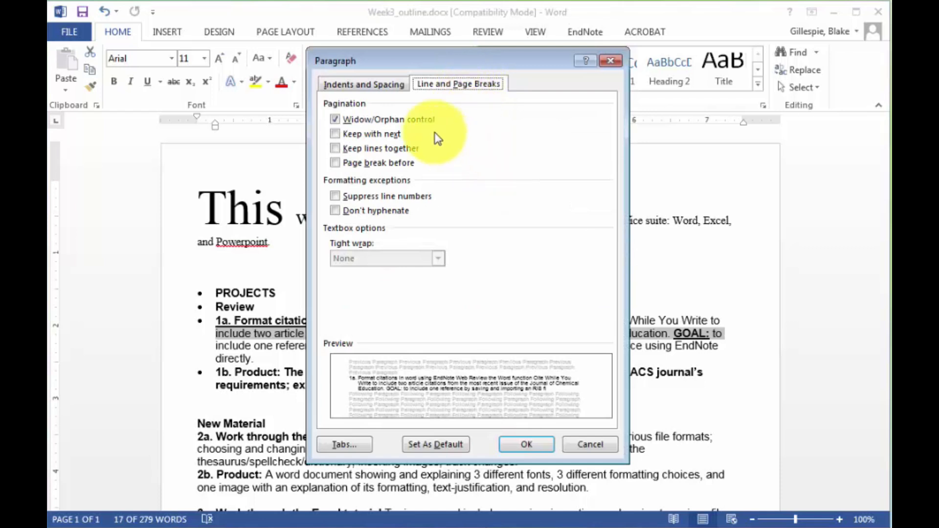
{"action": "left_click", "coordinate": [379, 84]}
{"action": "key", "text": "Escape"}
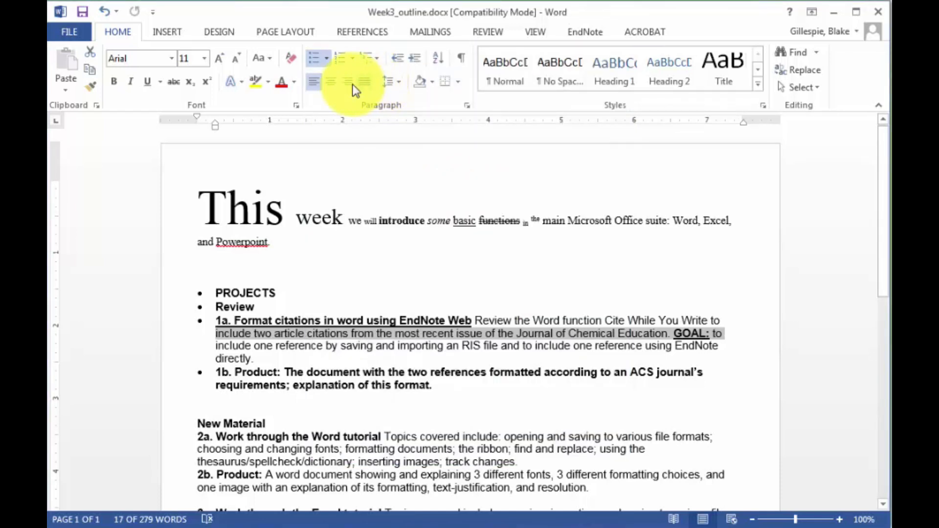
- Select all the text from "This week" to the end of the document and center it
{"action": "left_click", "coordinate": [380, 252]}
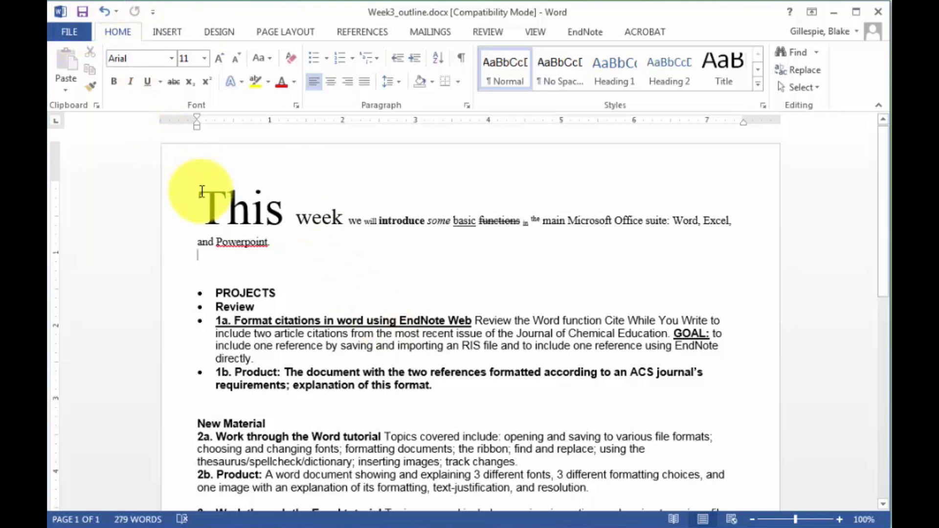
{"action": "left_click_drag", "start_coordinate": [200, 192], "coordinate": [398, 523]}
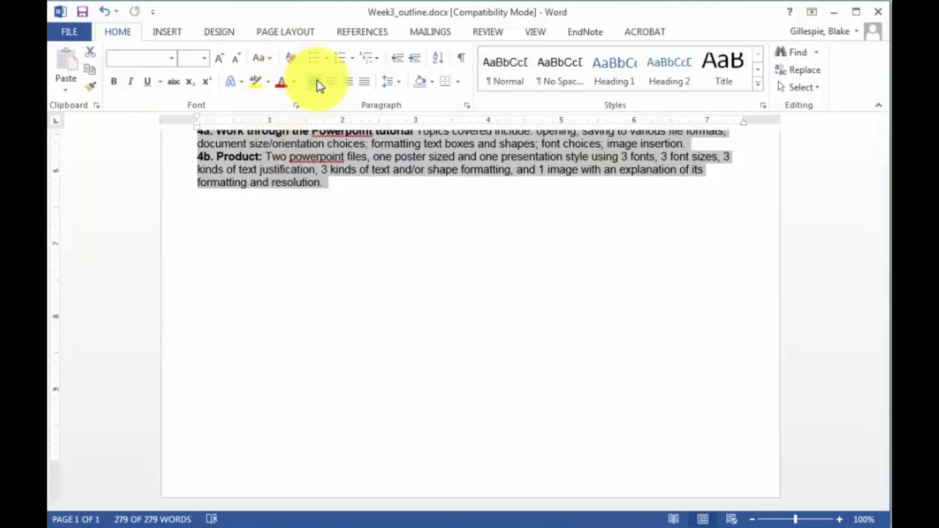
{"action": "left_click", "coordinate": [330, 82]}
{"action": "scroll", "coordinate": [376, 297], "scroll_direction": "up", "scroll_amount": 4}
{"action": "scroll", "coordinate": [379, 306], "scroll_direction": "up", "scroll_amount": 5}
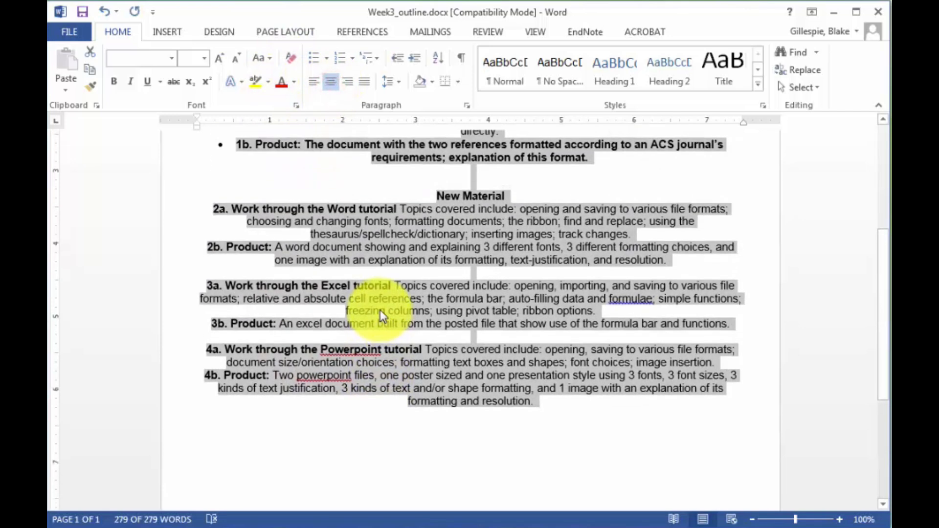
- Right-align the whole document's text and switch it to justified alignment
{"action": "left_click", "coordinate": [348, 81]}
{"action": "left_click", "coordinate": [366, 81]}
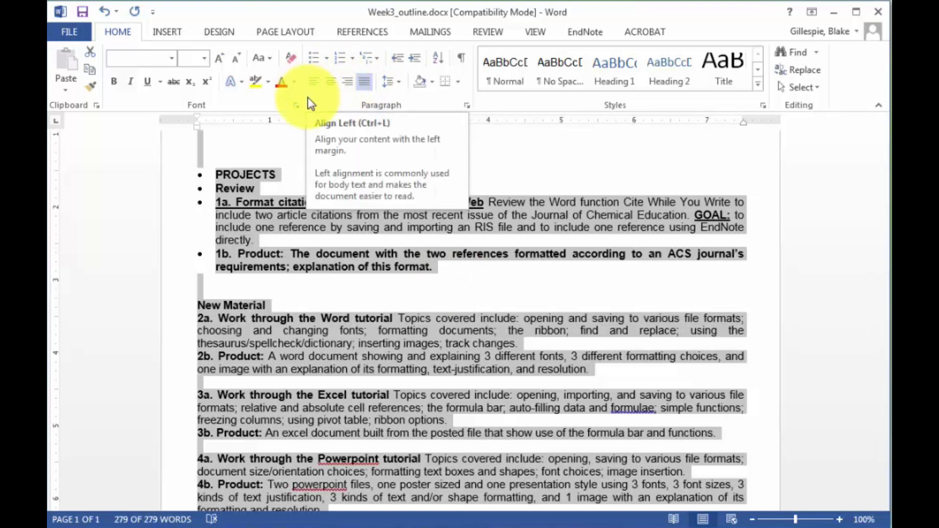
{"action": "left_click", "coordinate": [102, 270]}
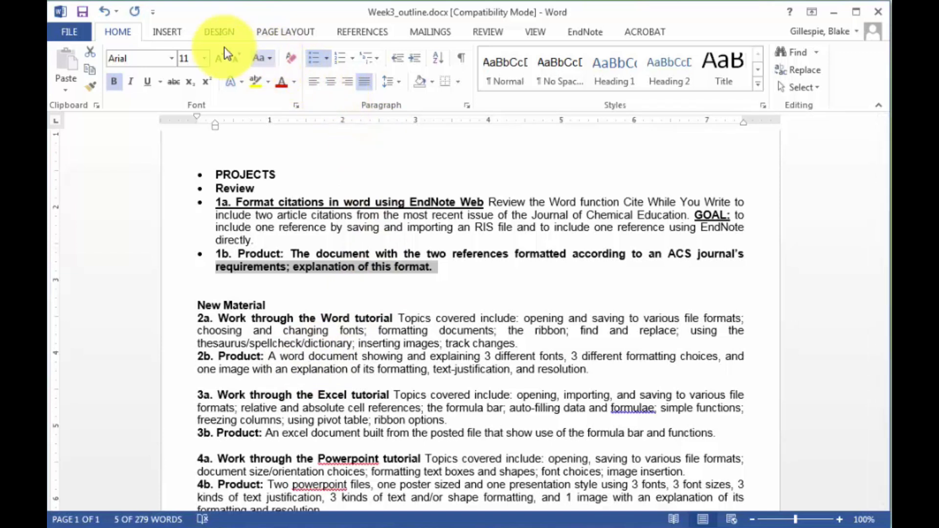
- Insert a header using the built-in Blank style
{"action": "left_click", "coordinate": [172, 31]}
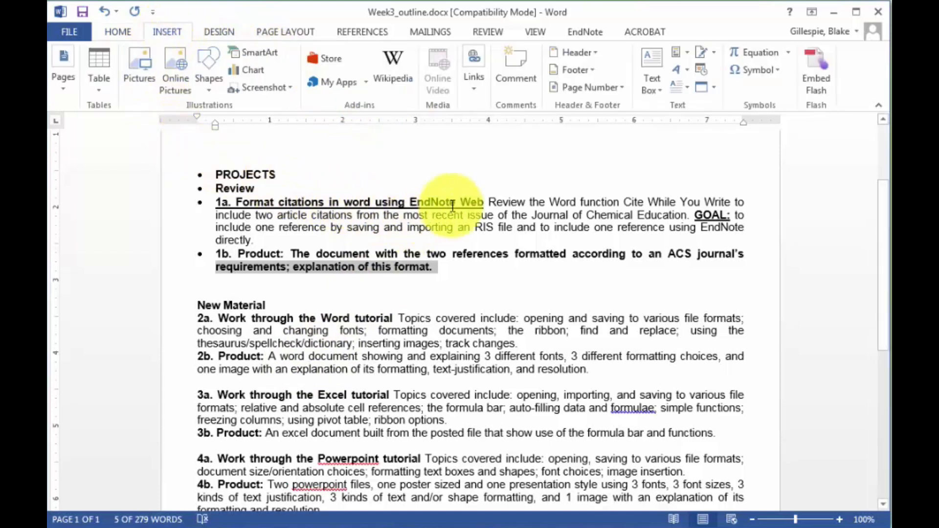
{"action": "left_click", "coordinate": [595, 53]}
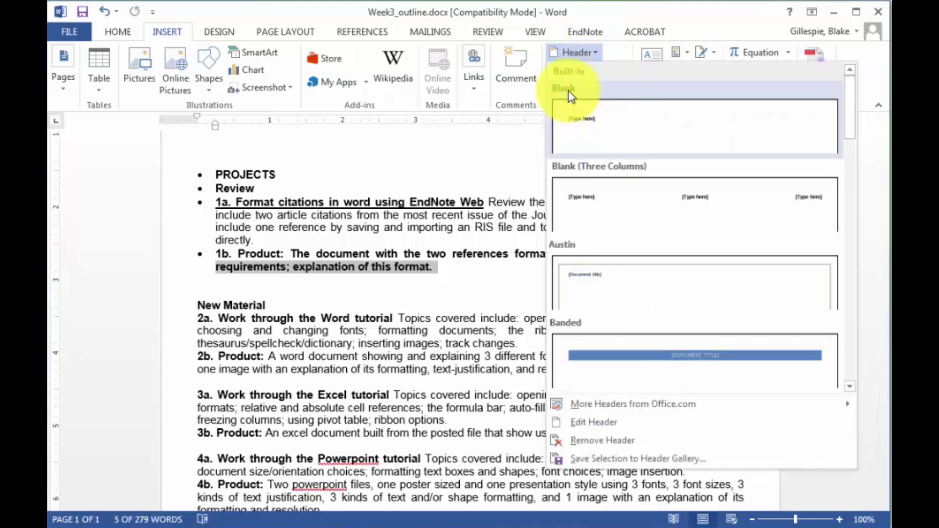
{"action": "left_click", "coordinate": [577, 112]}
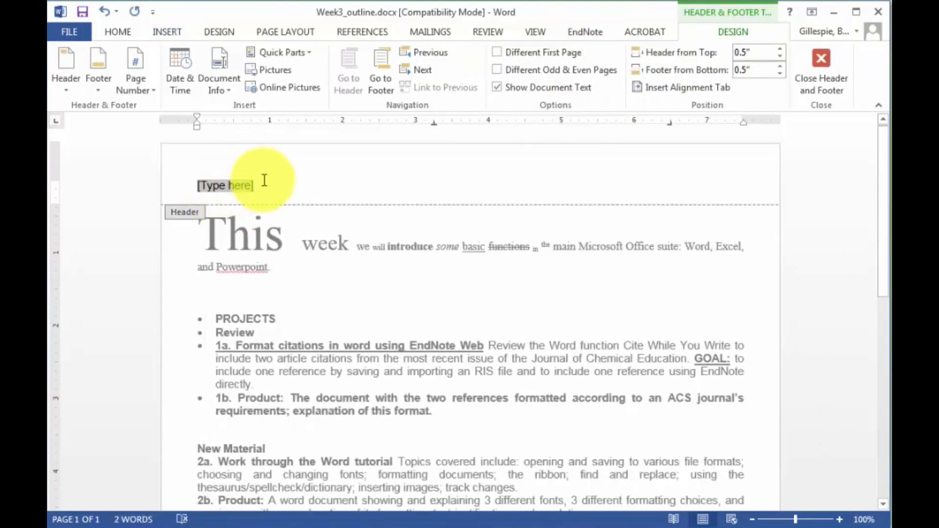
- Replace the header placeholder with "CHEM 305 – Fall 2017" and a second line reading "Week 3 Outline"
{"action": "key", "text": "Escape"}
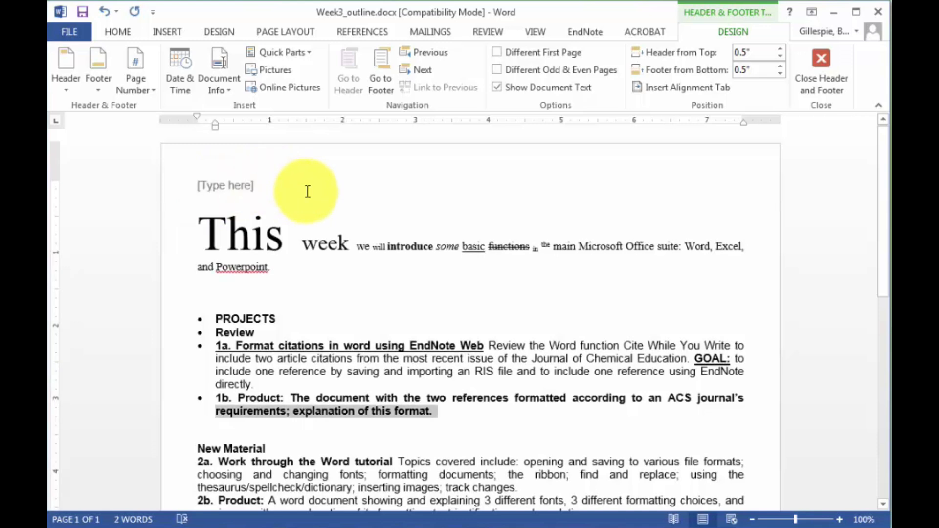
{"action": "left_click", "coordinate": [307, 191]}
{"action": "left_click", "coordinate": [177, 239]}
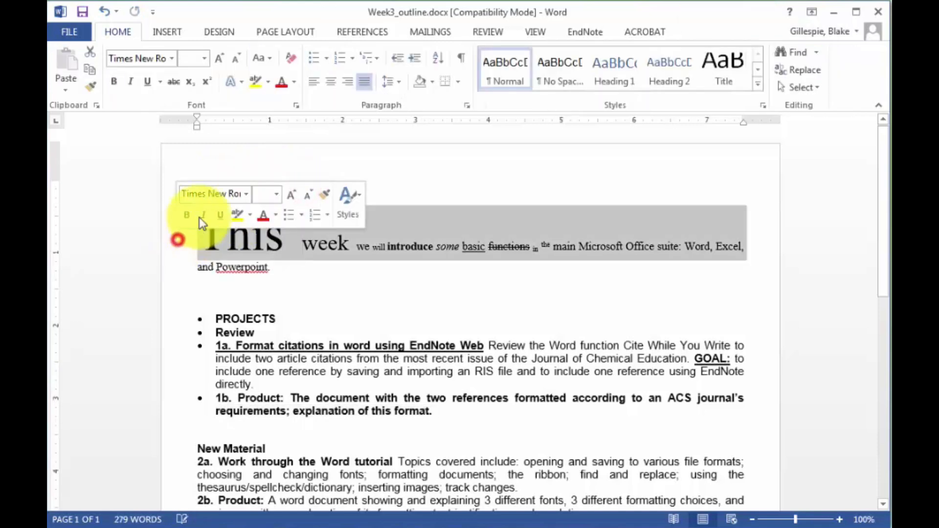
{"action": "left_click", "coordinate": [246, 155]}
{"action": "double_click", "coordinate": [231, 181]}
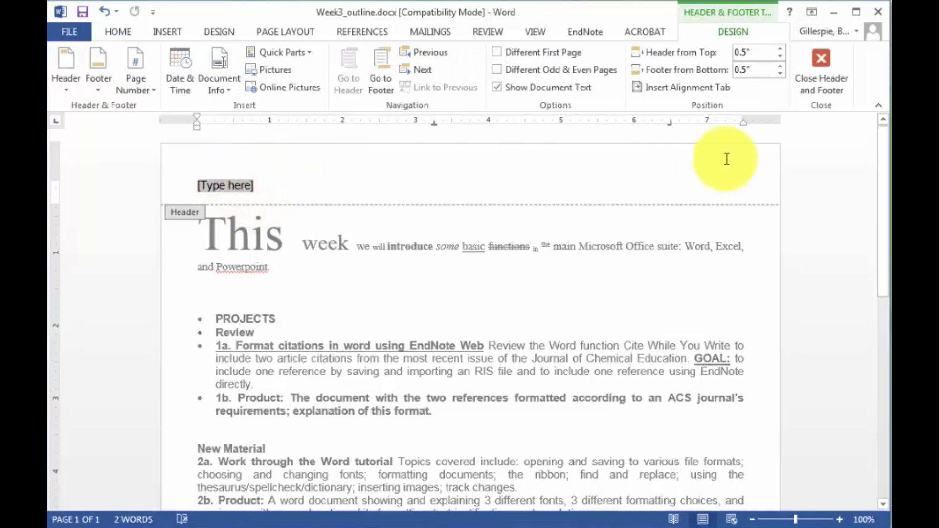
{"action": "type", "text": "CHEM 305"}
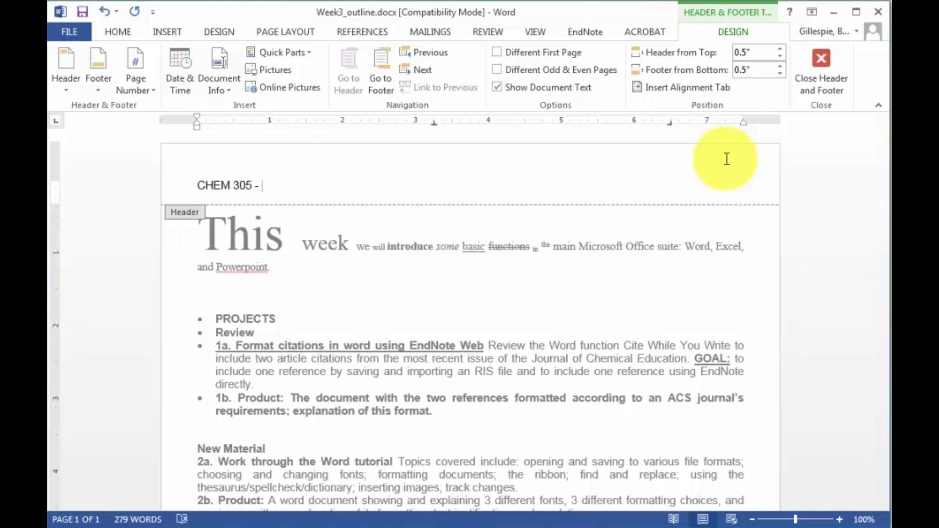
{"action": "type", "text": "- Fall 2017"}
{"action": "key", "text": "Return"}
{"action": "type", "text": "Wrr"}
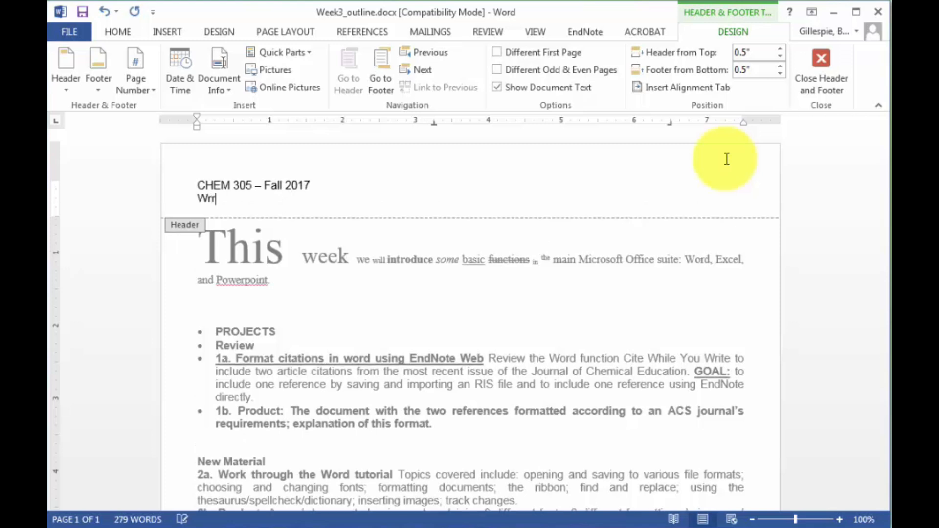
{"action": "key", "text": "BackSpace"}
{"action": "key", "text": "BackSpace"}
- Make all the header text italic, red, bold, underlined and struck through, and return to the document body
{"action": "key", "text": "ctrl+a"}
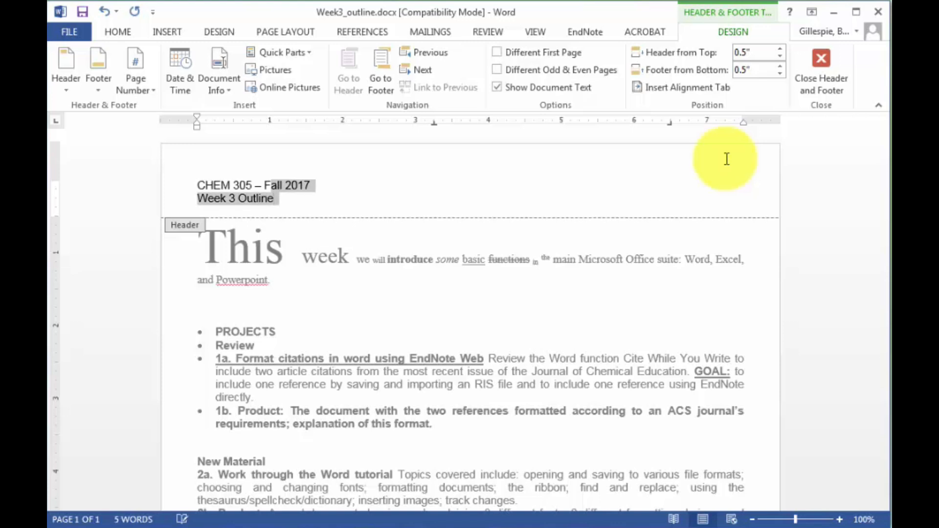
{"action": "left_click", "coordinate": [118, 31]}
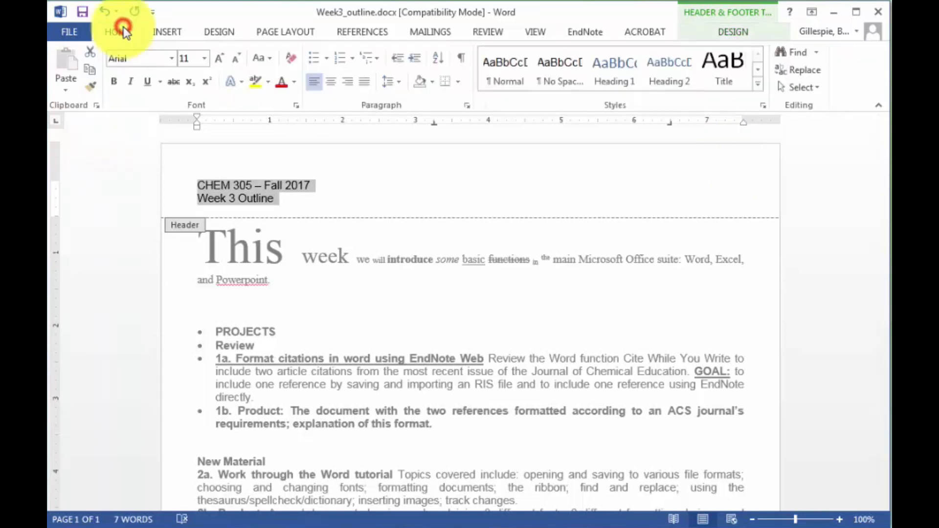
{"action": "left_click", "coordinate": [130, 83]}
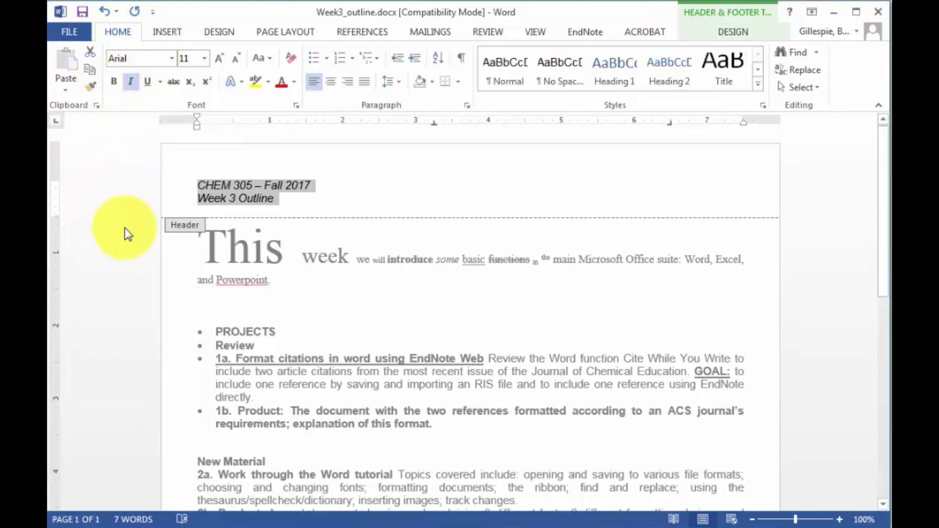
{"action": "left_click", "coordinate": [277, 86]}
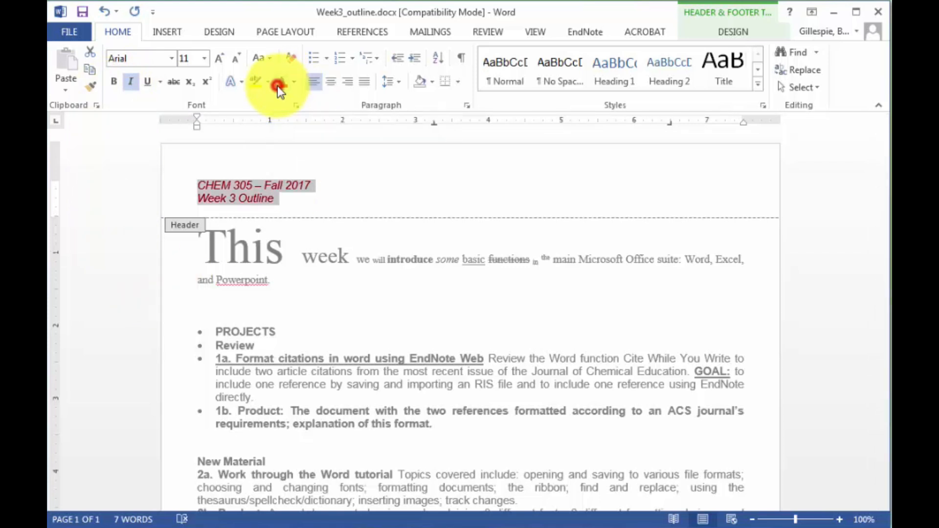
{"action": "left_click", "coordinate": [114, 87]}
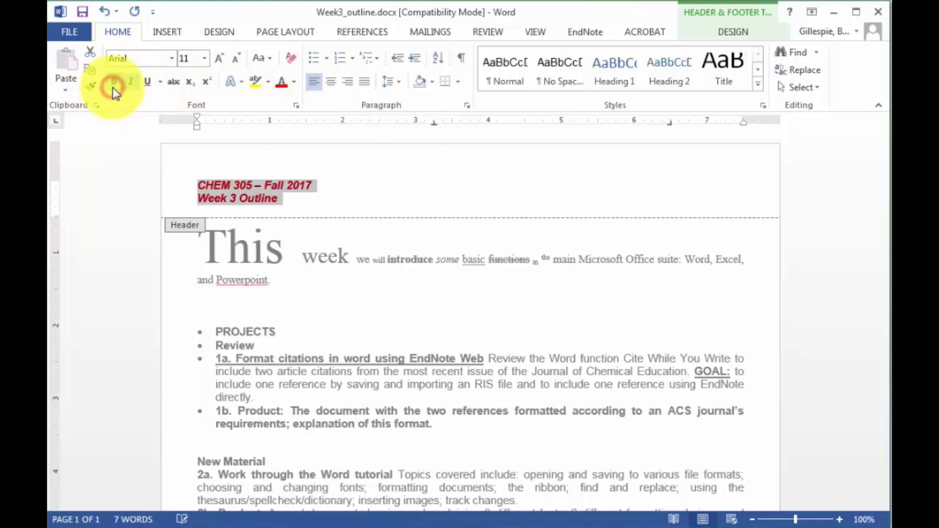
{"action": "left_click", "coordinate": [147, 82]}
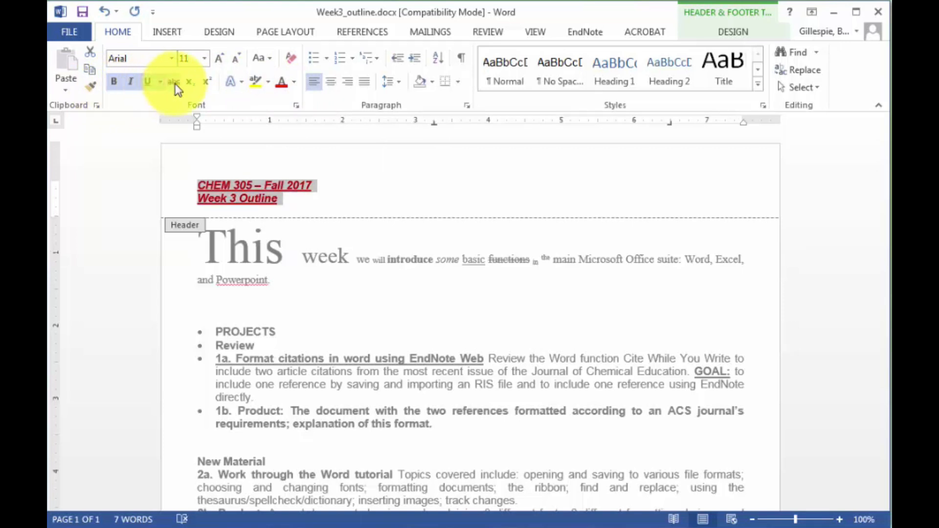
{"action": "left_click", "coordinate": [174, 83]}
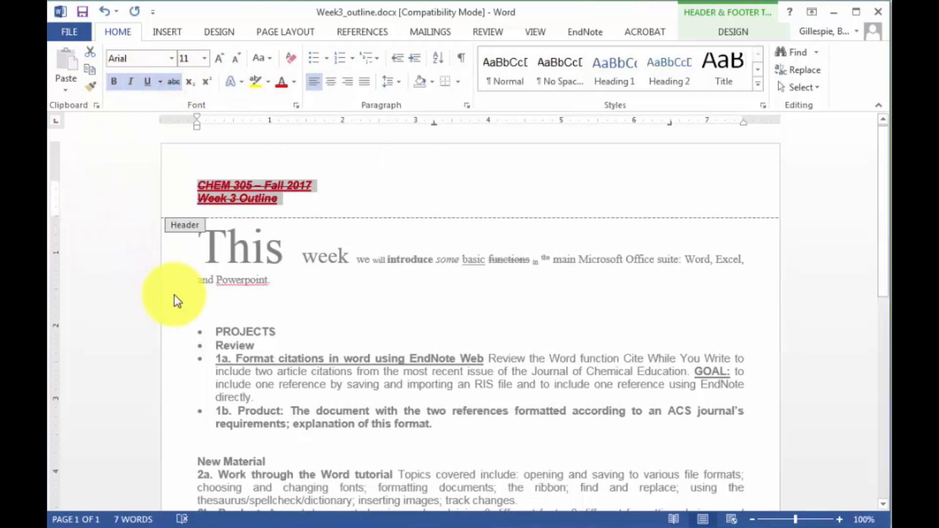
{"action": "double_click", "coordinate": [264, 313]}
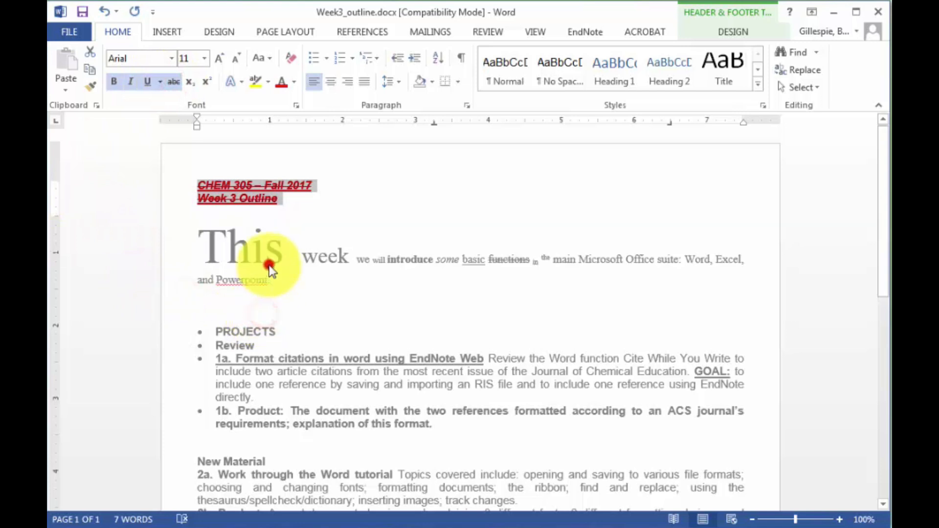
{"action": "left_click", "coordinate": [269, 268]}
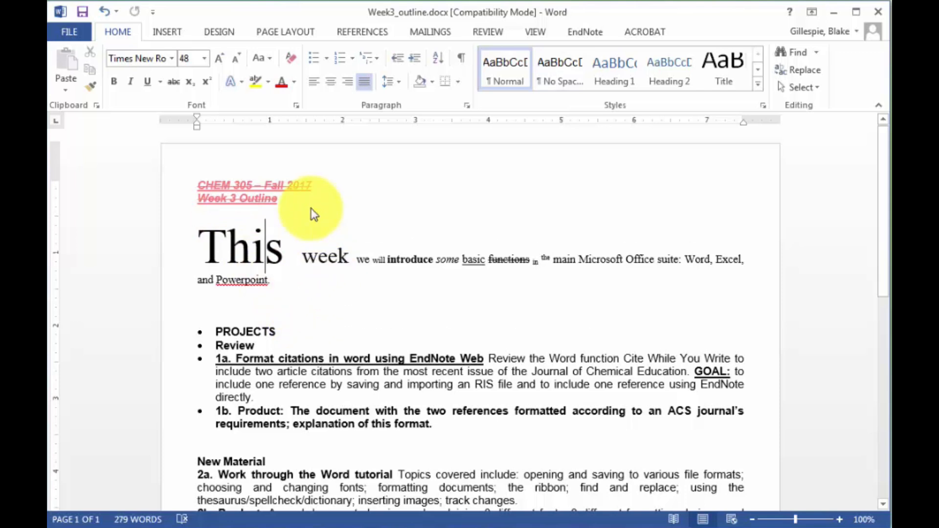
- Add a page number at the bottom of the page in the Plain Number 3 style and leave the footer
{"action": "left_click", "coordinate": [174, 34]}
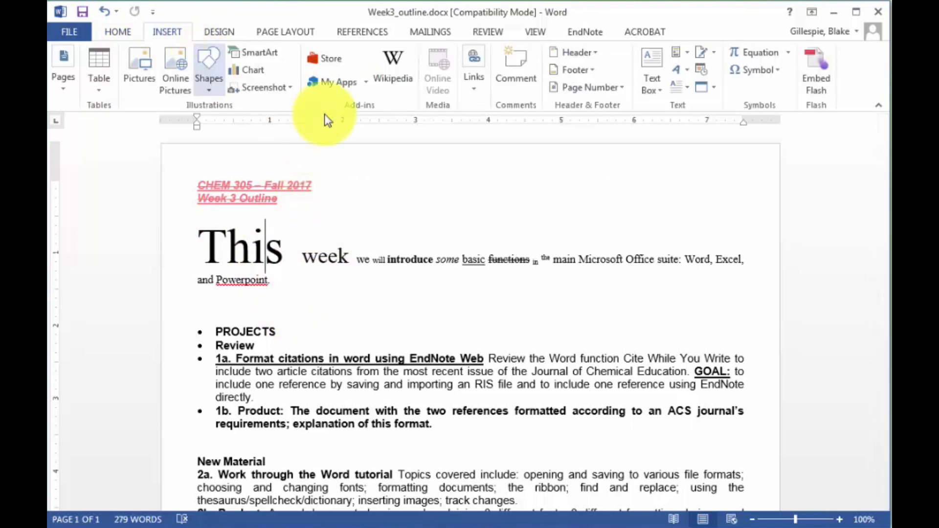
{"action": "left_click", "coordinate": [595, 70]}
{"action": "left_click", "coordinate": [595, 69]}
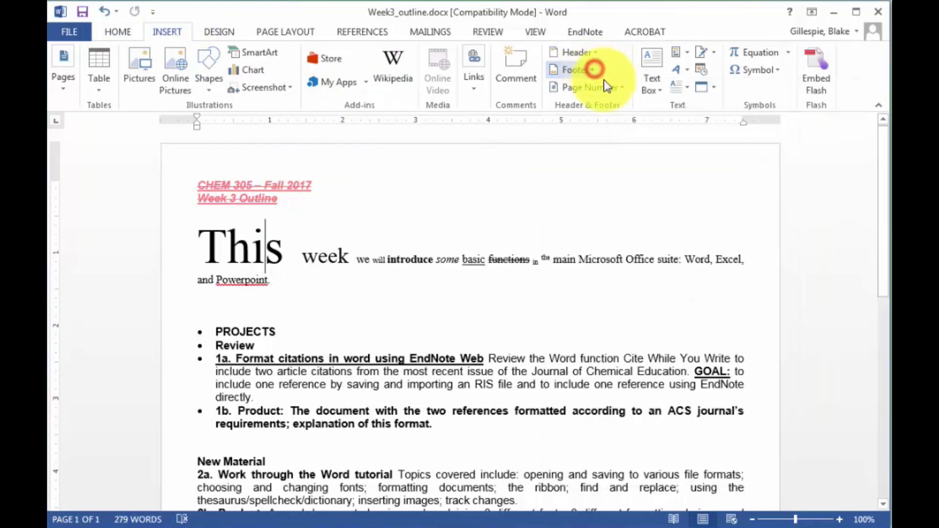
{"action": "left_click", "coordinate": [624, 91]}
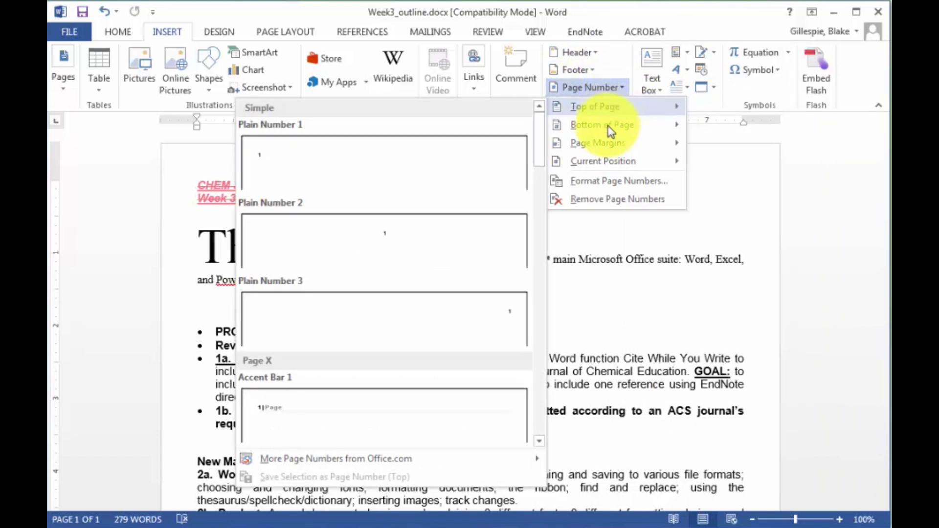
{"action": "mouse_move", "coordinate": [609, 131]}
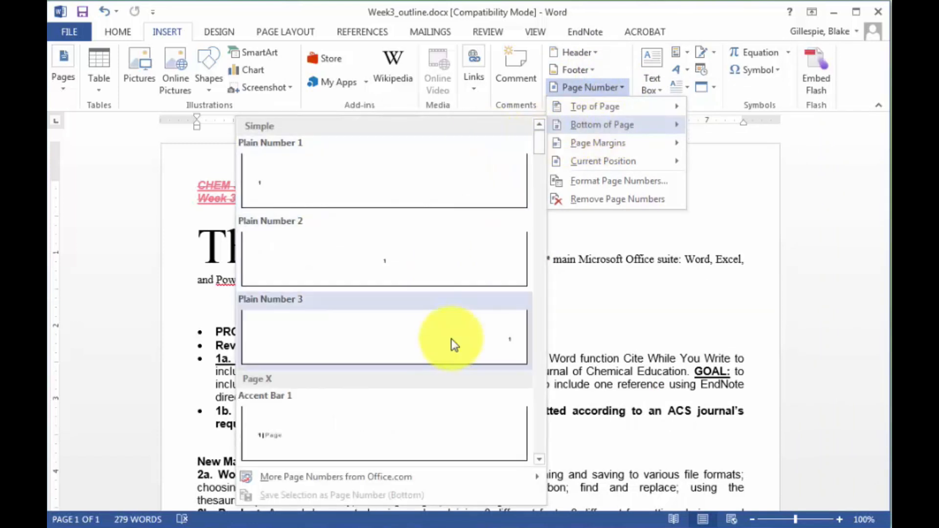
{"action": "left_click", "coordinate": [492, 322]}
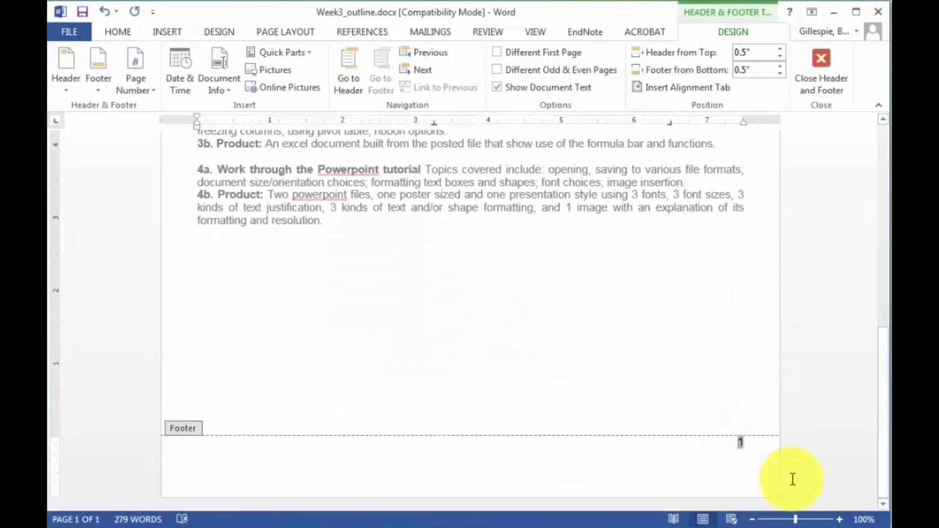
{"action": "left_click", "coordinate": [855, 243]}
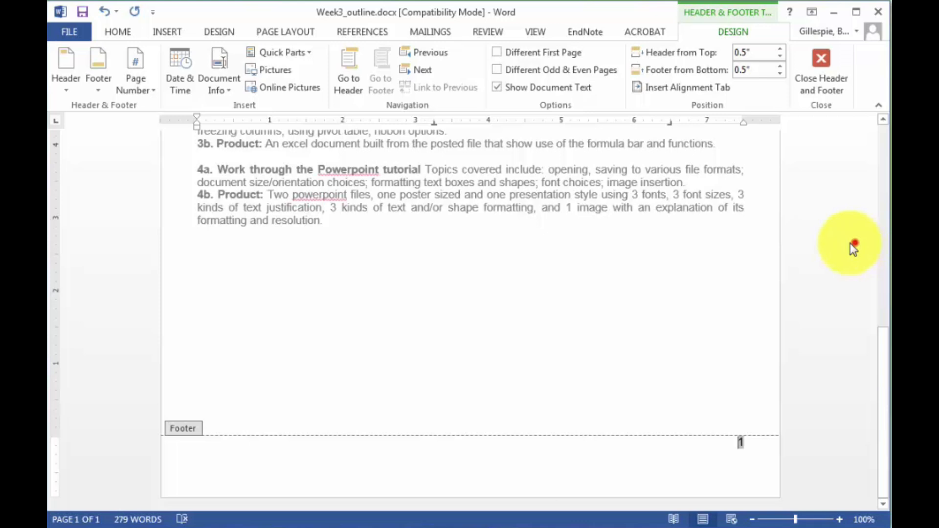
{"action": "double_click", "coordinate": [682, 257]}
- Find every occurrence of "the" in the main document and move the search dialog clear of the matches
{"action": "scroll", "coordinate": [804, 271], "scroll_direction": "up", "scroll_amount": 8}
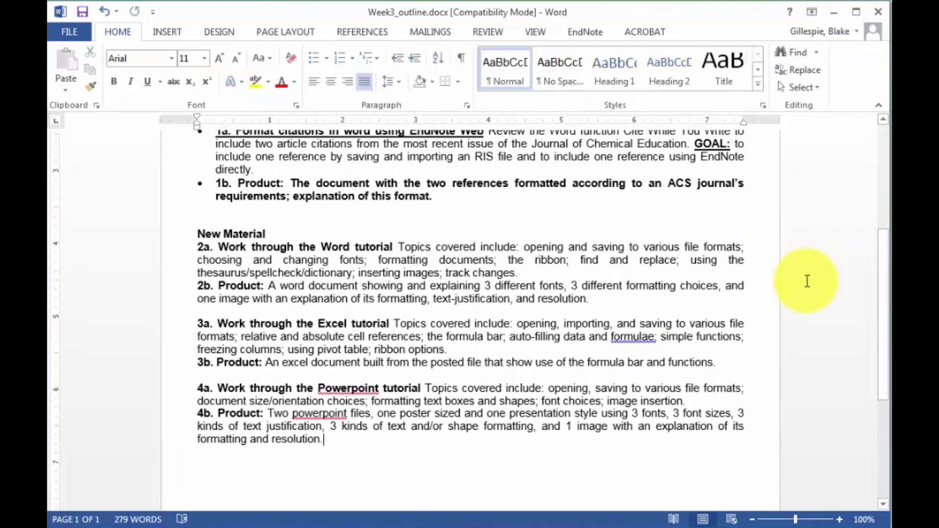
{"action": "scroll", "coordinate": [806, 281], "scroll_direction": "up", "scroll_amount": 4}
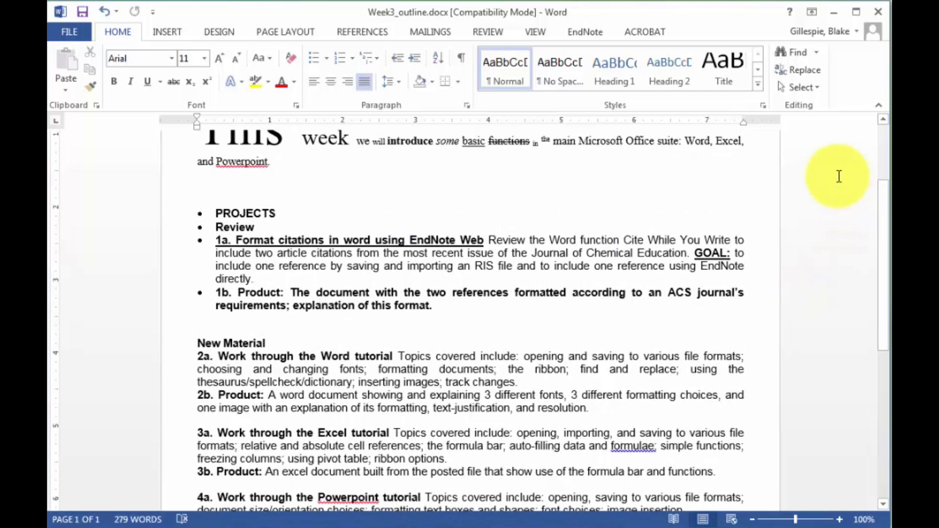
{"action": "left_click", "coordinate": [817, 53]}
{"action": "left_click", "coordinate": [827, 89]}
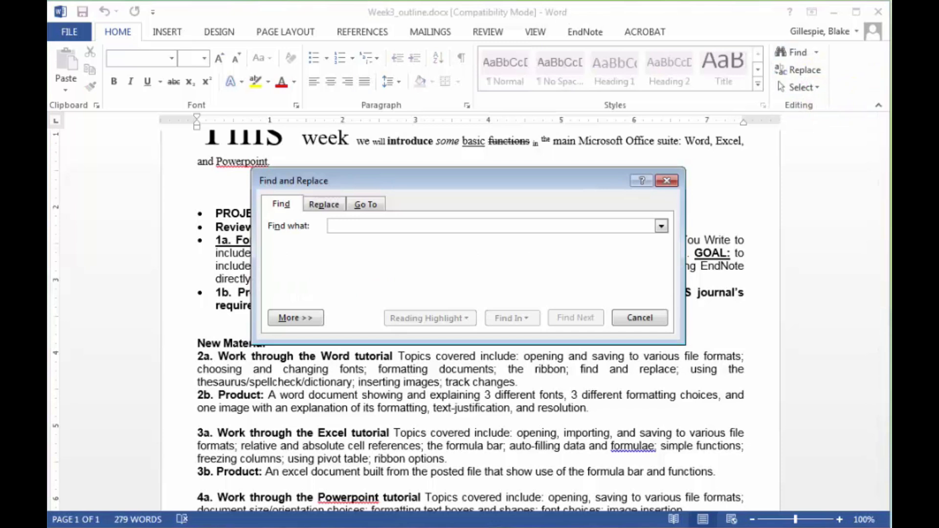
{"action": "type", "text": "the"}
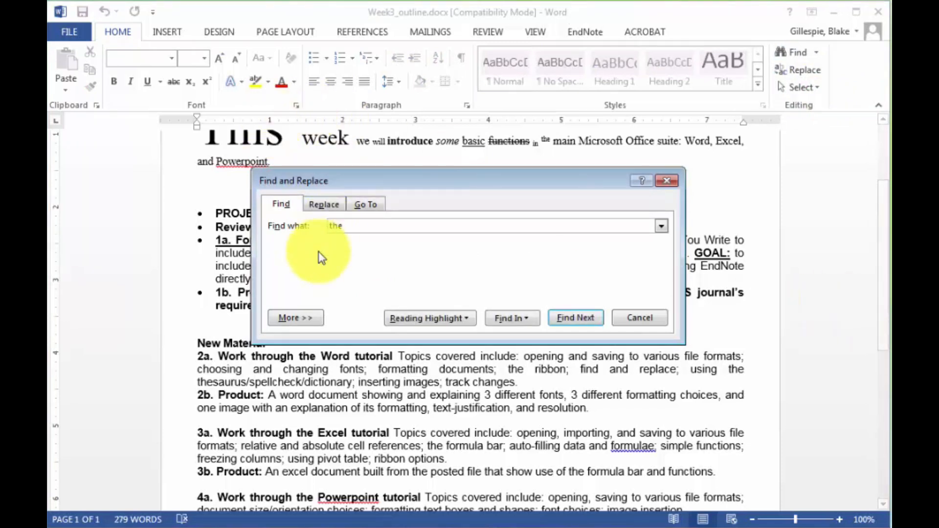
{"action": "left_click", "coordinate": [550, 320]}
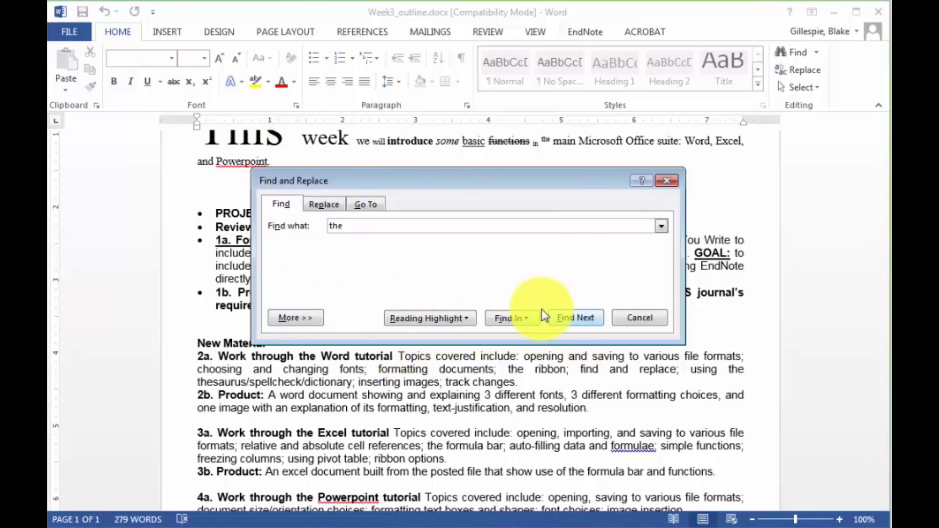
{"action": "left_click", "coordinate": [521, 316]}
{"action": "left_click", "coordinate": [521, 335]}
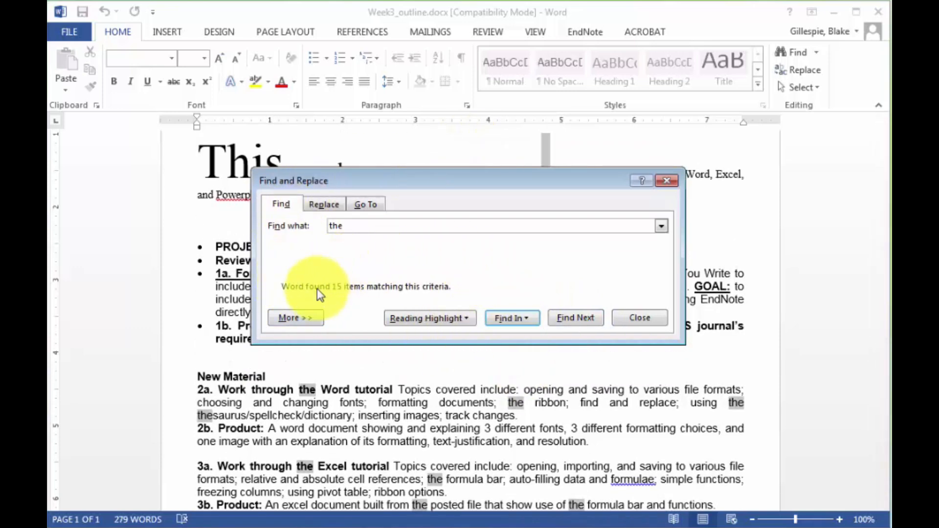
{"action": "left_click_drag", "start_coordinate": [474, 186], "coordinate": [731, 0]}
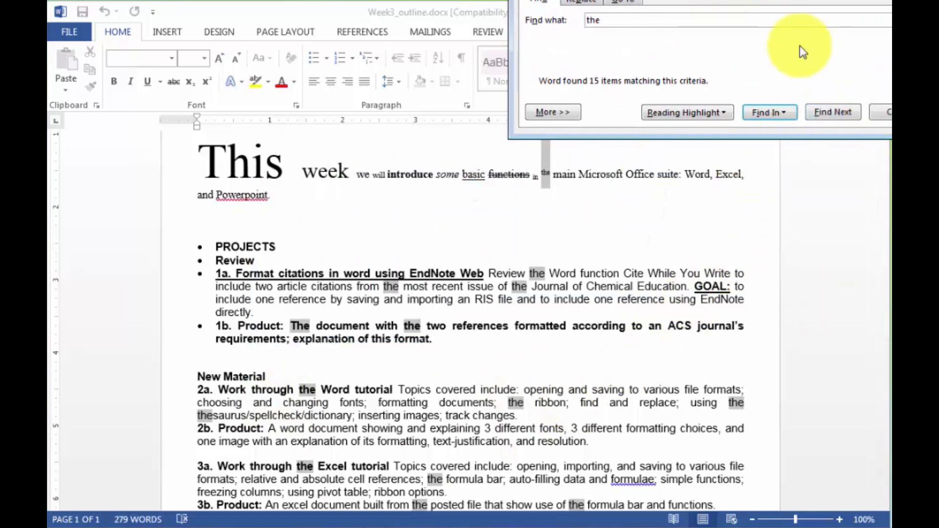
{"action": "left_click_drag", "start_coordinate": [737, 0], "coordinate": [650, 82]}
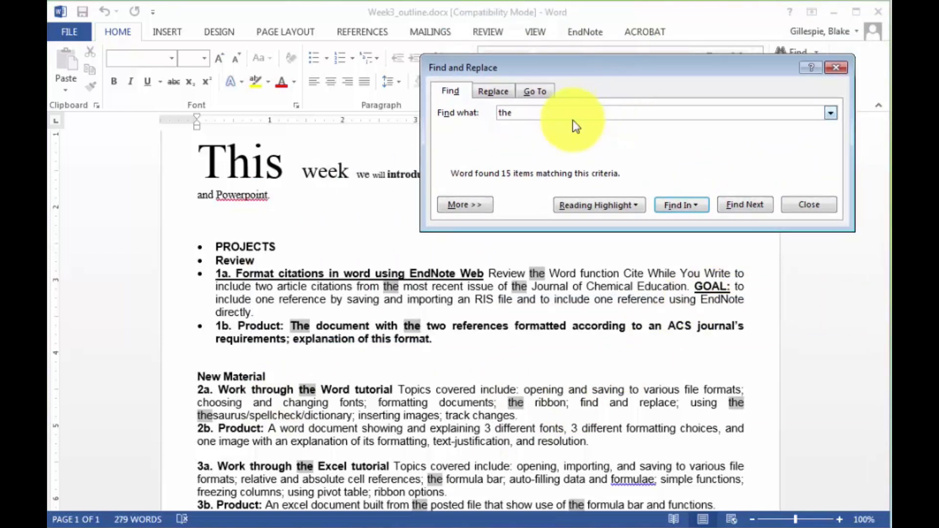
- Replace every occurrence of "the" with "those"
{"action": "left_click", "coordinate": [493, 91]}
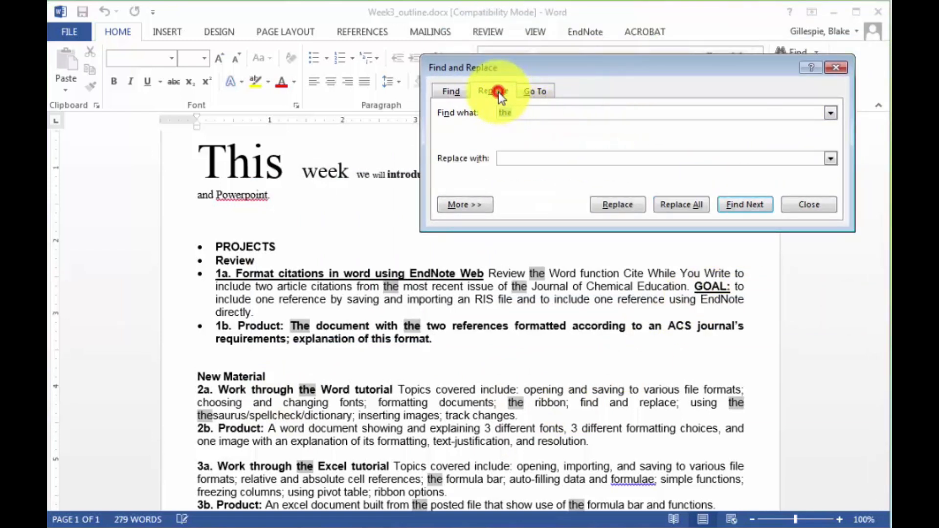
{"action": "left_click", "coordinate": [830, 158]}
{"action": "left_click", "coordinate": [742, 160]}
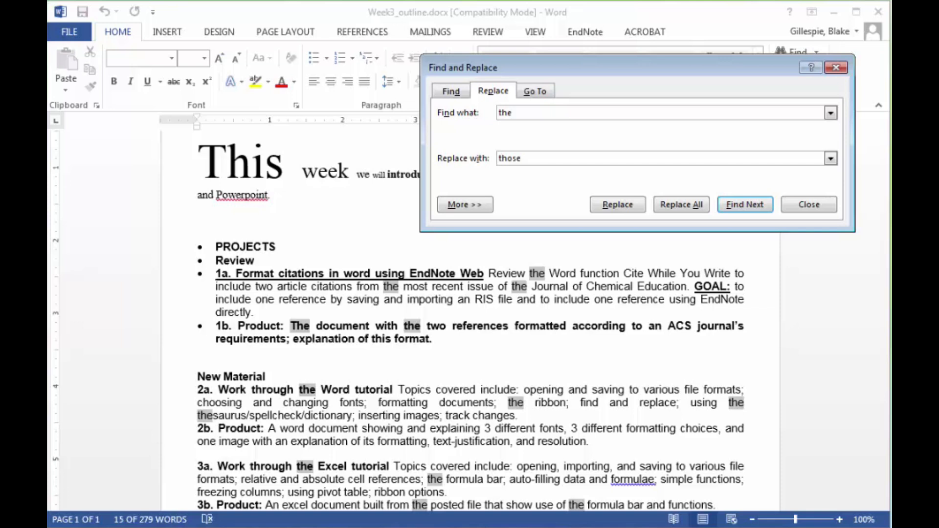
{"action": "left_click", "coordinate": [678, 205]}
{"action": "left_click", "coordinate": [482, 295]}
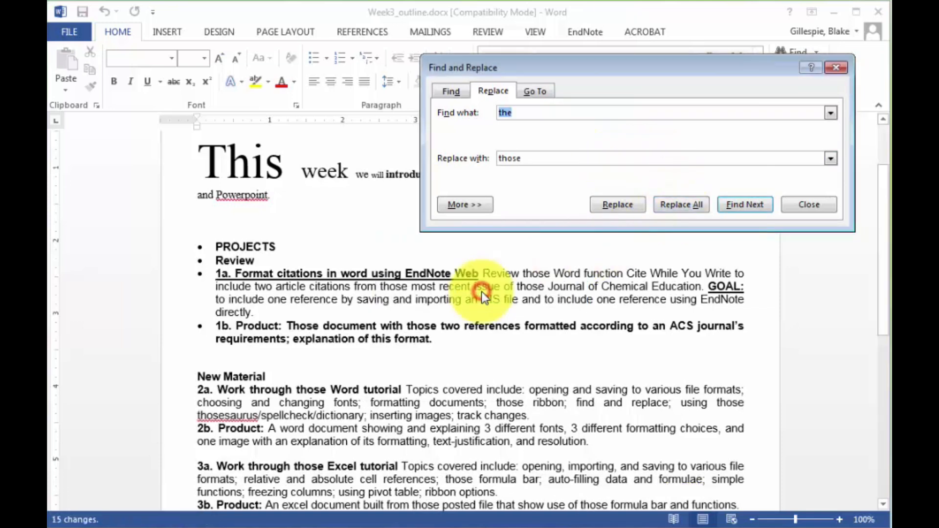
- Find every occurrence of "those" in the main document
{"action": "left_click", "coordinate": [450, 91]}
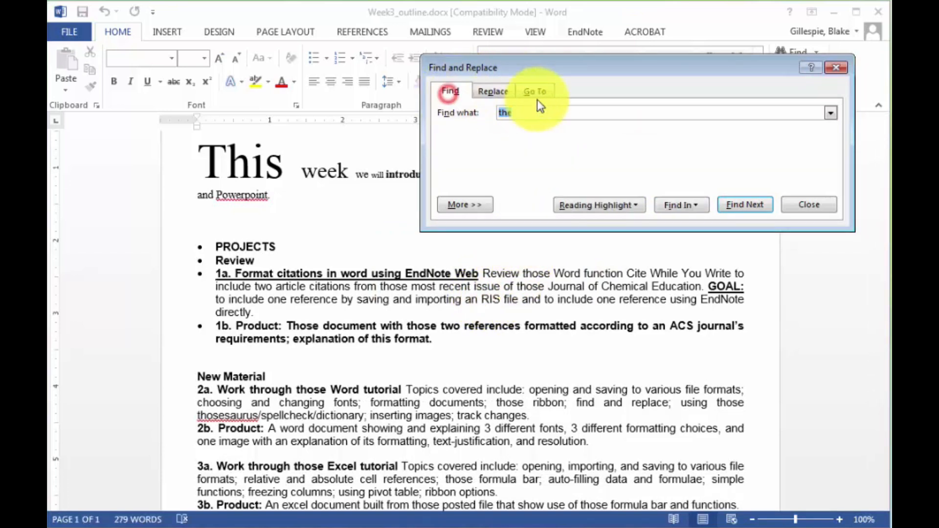
{"action": "type", "text": "those"}
{"action": "key", "text": "Return"}
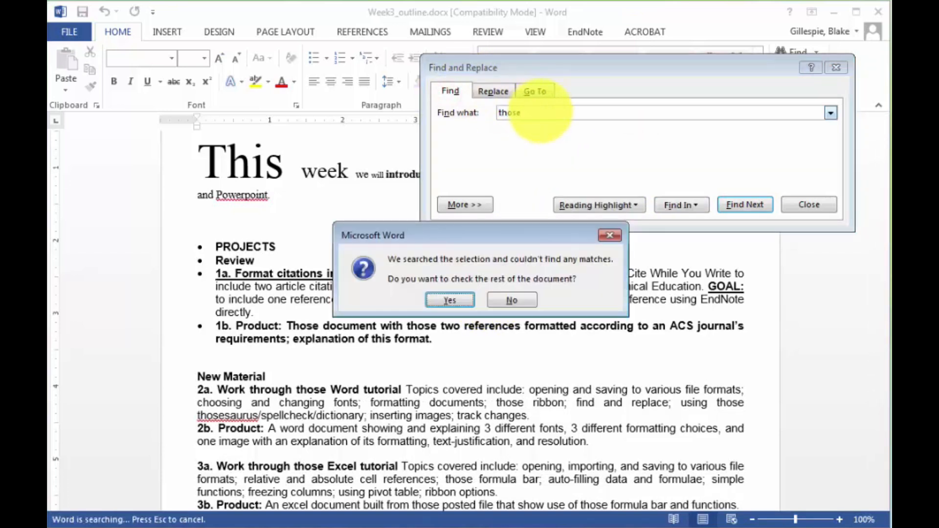
{"action": "left_click", "coordinate": [449, 300]}
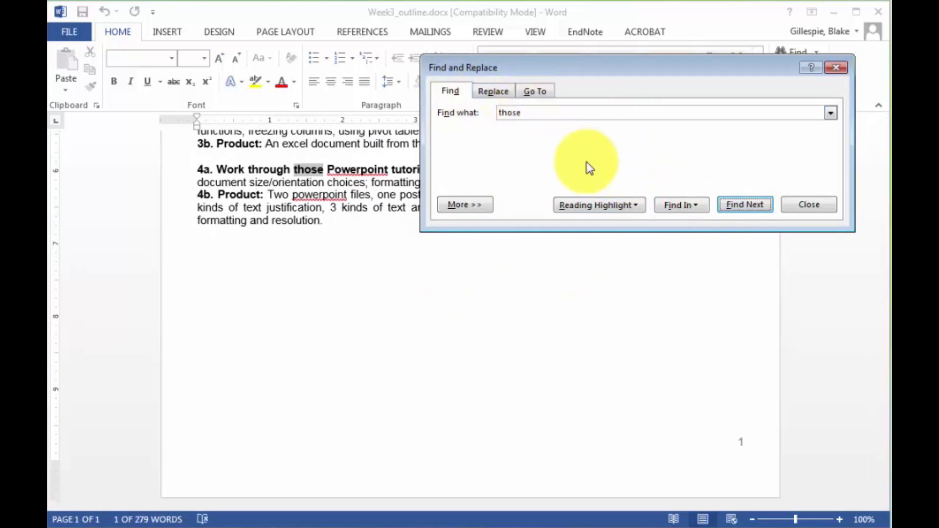
{"action": "left_click", "coordinate": [697, 209]}
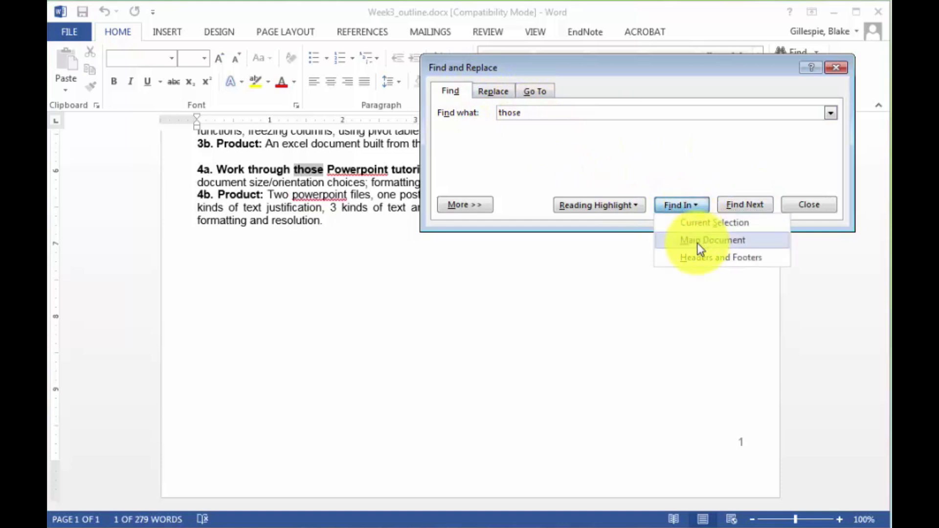
{"action": "left_click", "coordinate": [698, 241]}
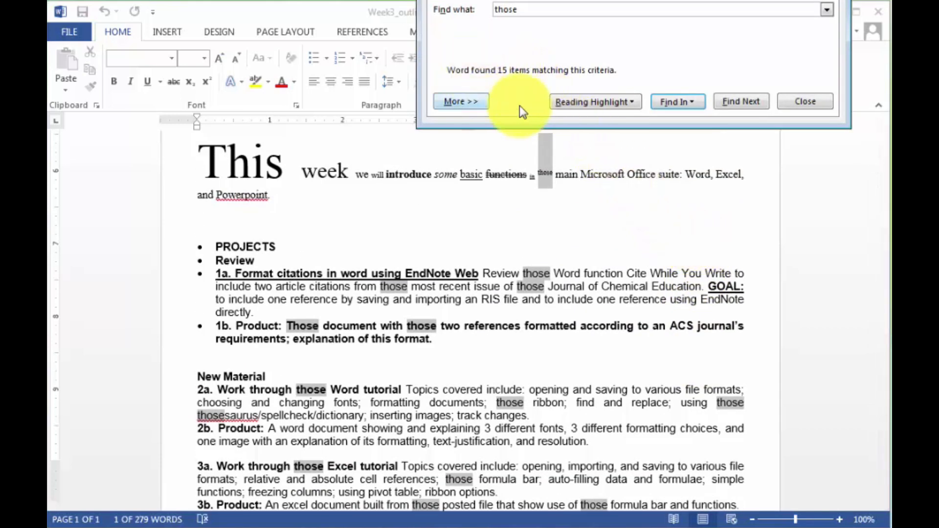
- Close the search dialog and undo the replacement of "the" with "those"
{"action": "left_click", "coordinate": [806, 102]}
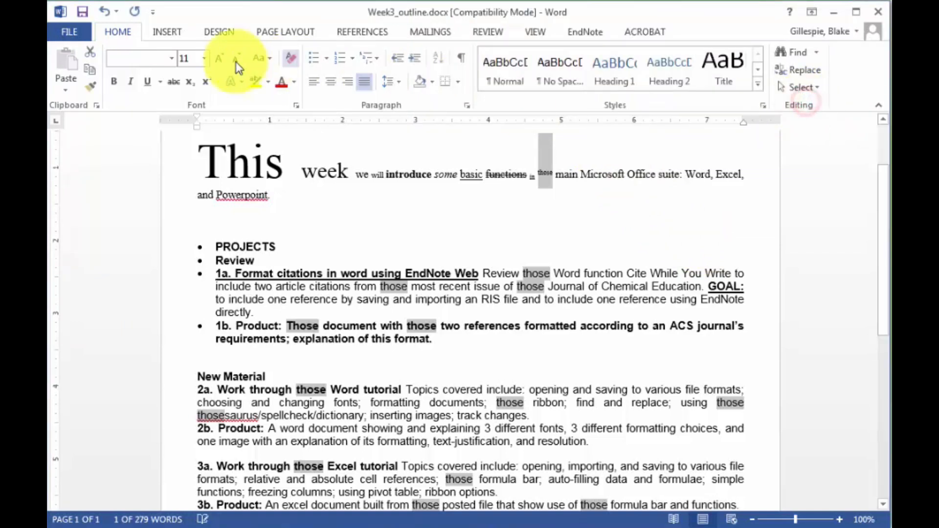
{"action": "left_click", "coordinate": [108, 18]}
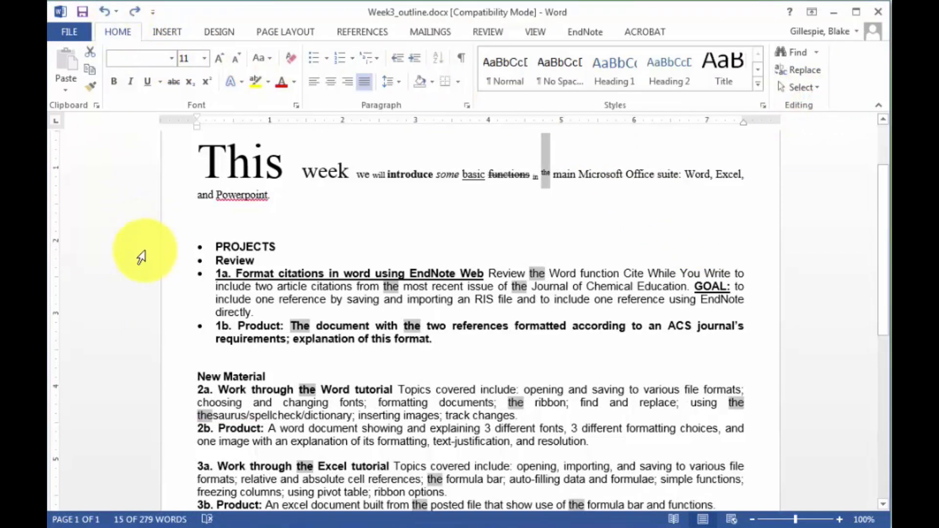
- Select the "Review" bullet line and look the word up in the thesaurus
{"action": "left_click", "coordinate": [181, 263]}
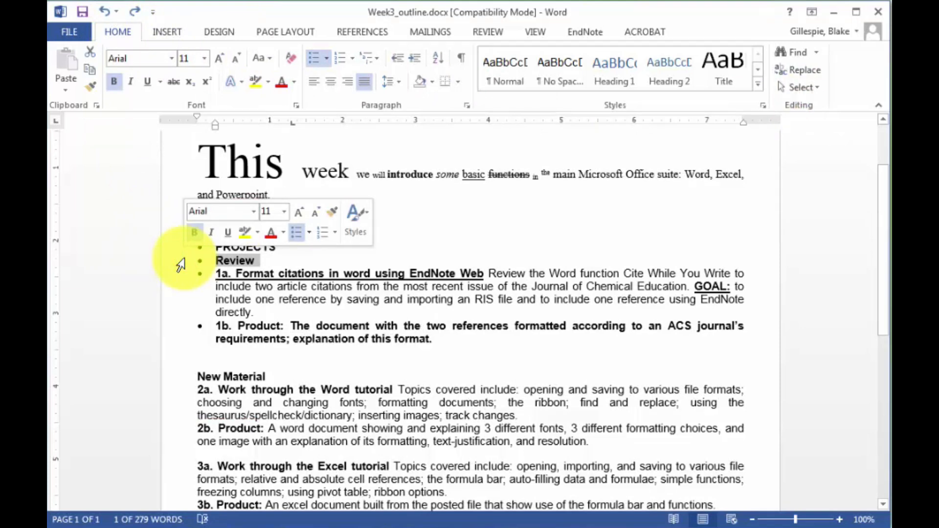
{"action": "left_click", "coordinate": [112, 34]}
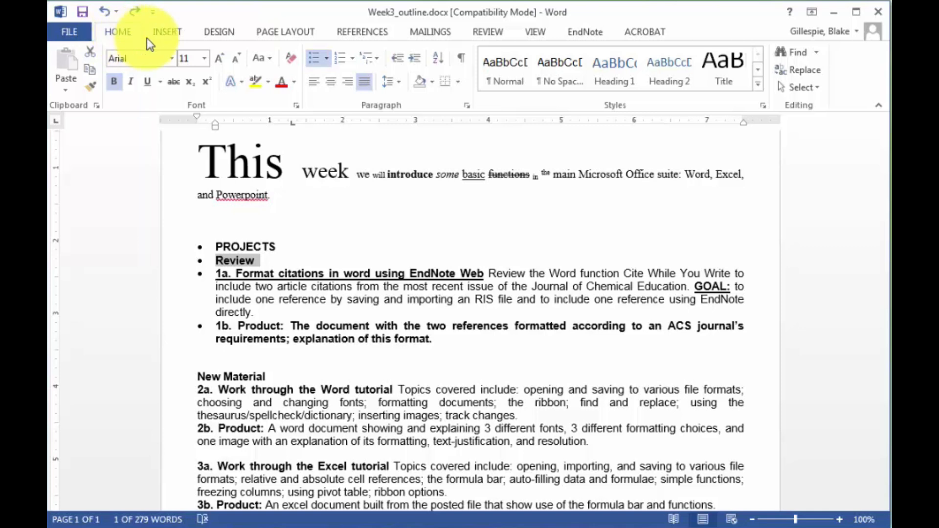
{"action": "left_click", "coordinate": [498, 32]}
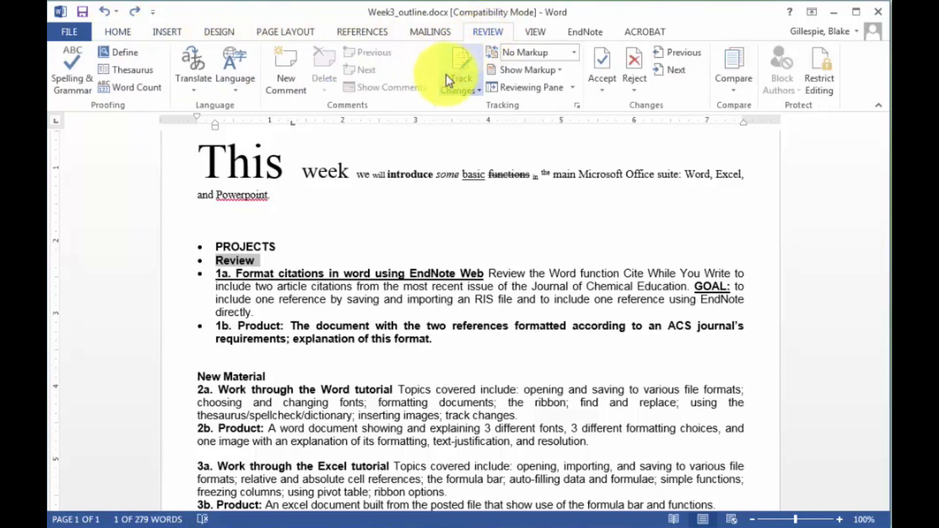
{"action": "left_click", "coordinate": [128, 69]}
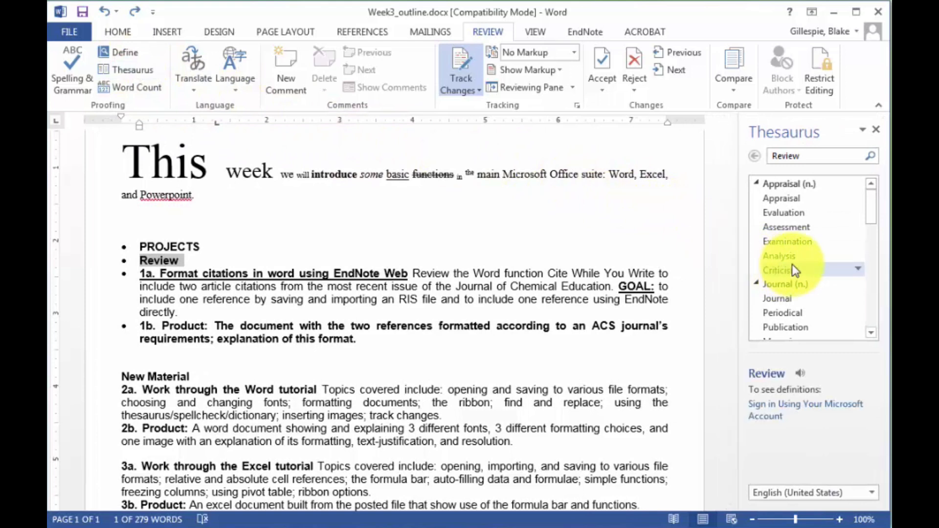
- Browse the linked synonyms Analysis, Breakdown and Interruption in the thesaurus, and return to the entry for "Review"
{"action": "left_click", "coordinate": [779, 256]}
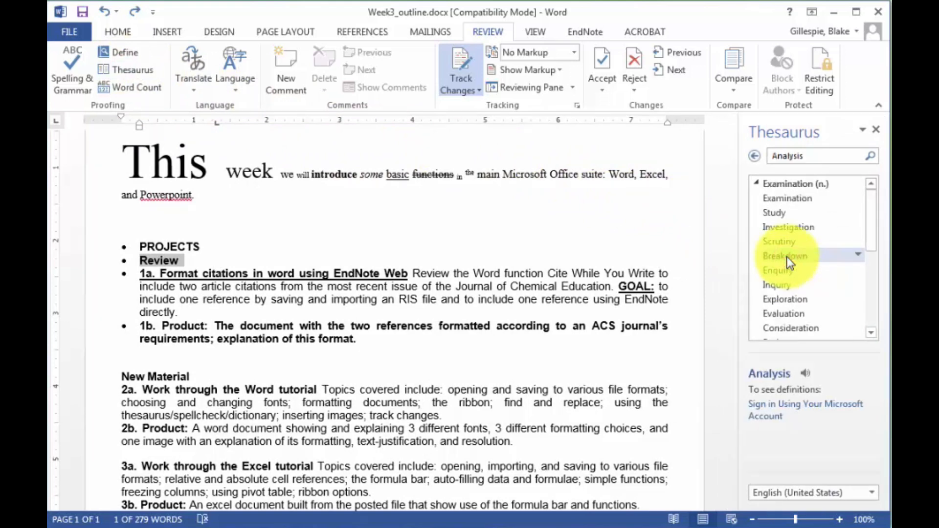
{"action": "left_click", "coordinate": [787, 257]}
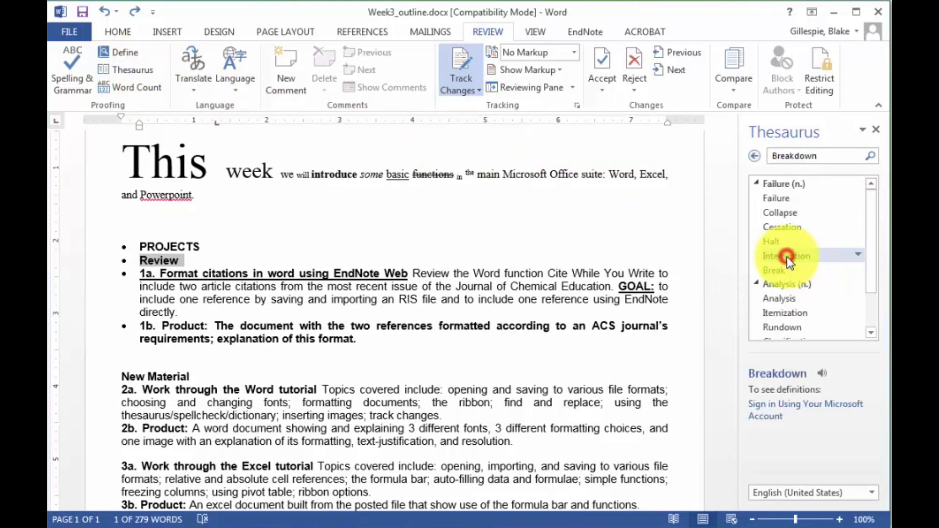
{"action": "left_click", "coordinate": [787, 256]}
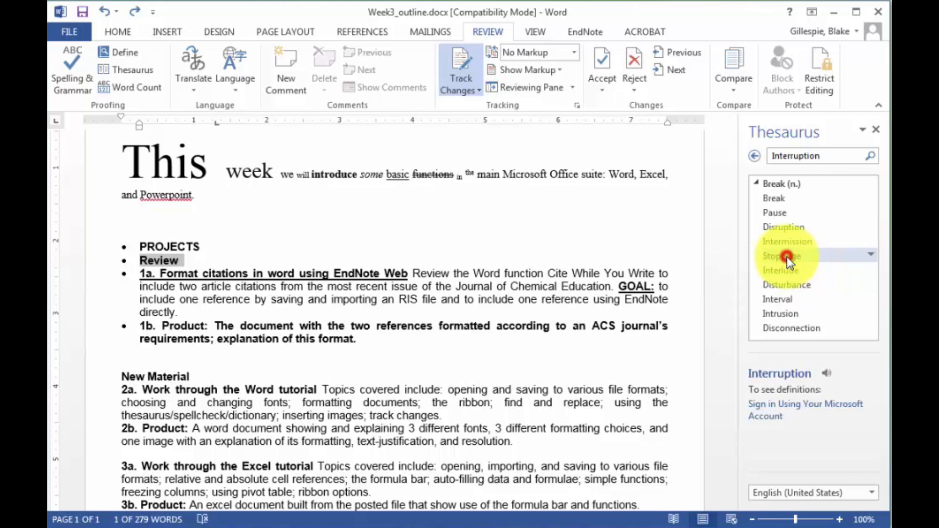
{"action": "left_click", "coordinate": [752, 156]}
{"action": "left_click", "coordinate": [751, 155]}
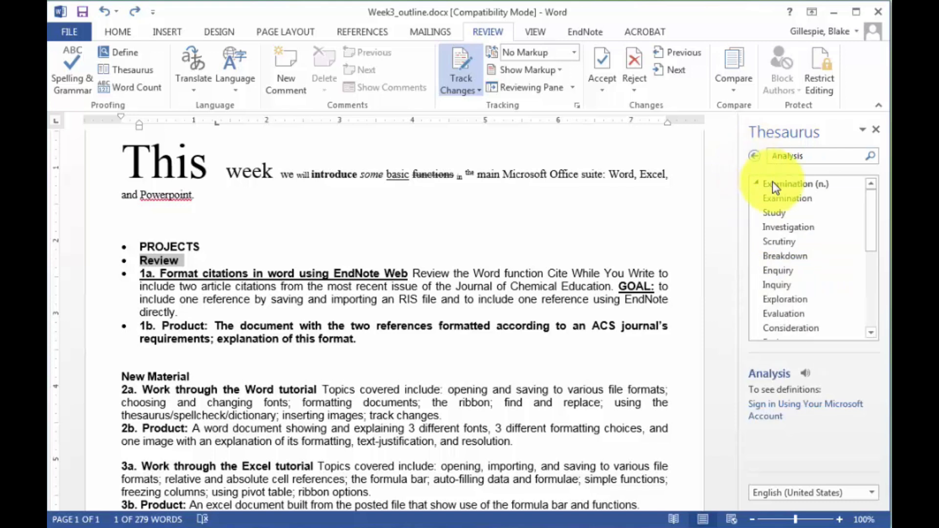
{"action": "left_click", "coordinate": [754, 156]}
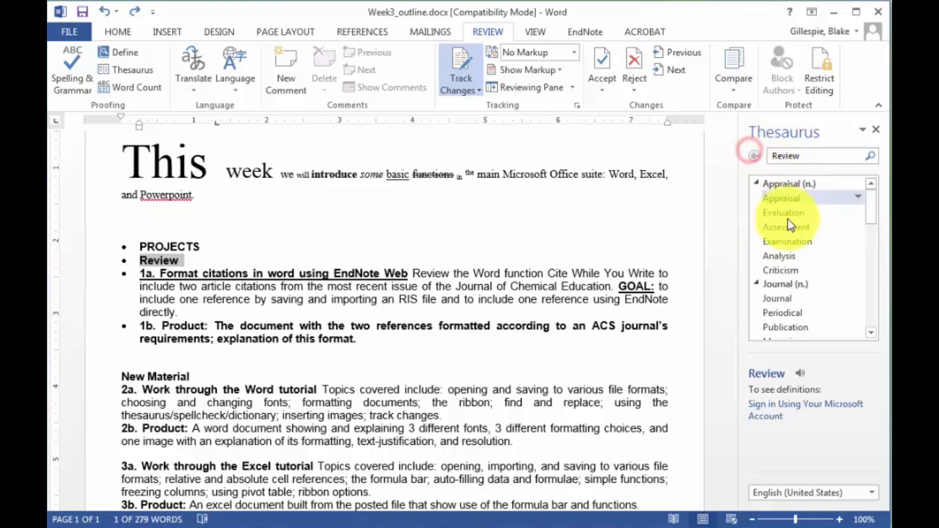
- Try replacing the selected "Review" bullet with the thesaurus synonym "Analysis", and undo the replacement
{"action": "right_click", "coordinate": [785, 258]}
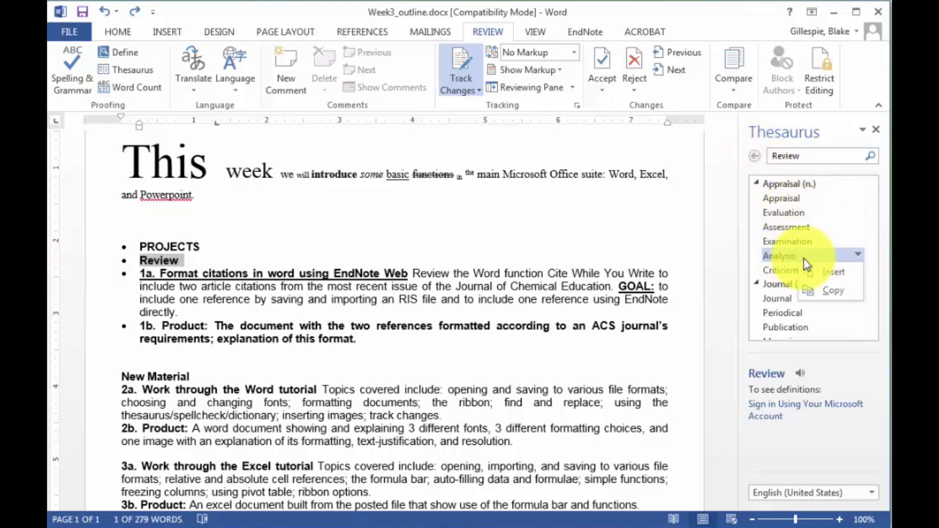
{"action": "left_click", "coordinate": [842, 275]}
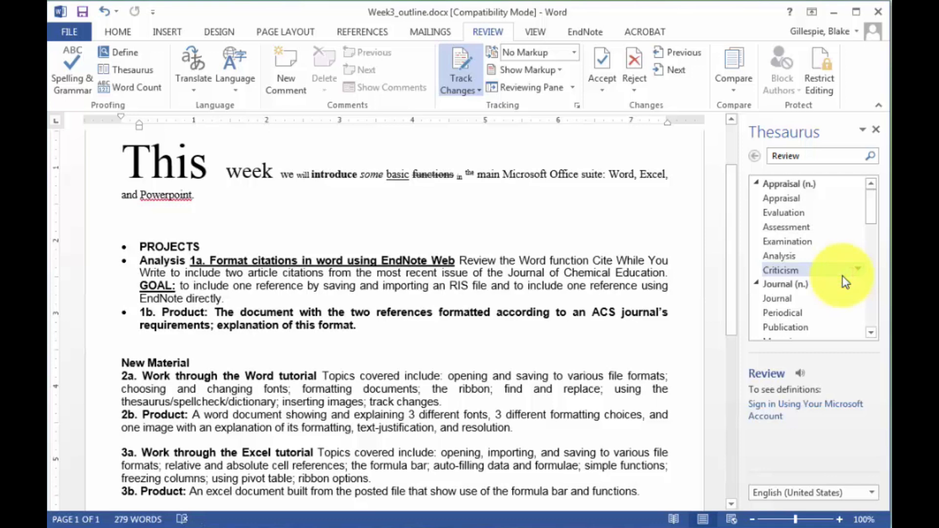
{"action": "left_click", "coordinate": [104, 11]}
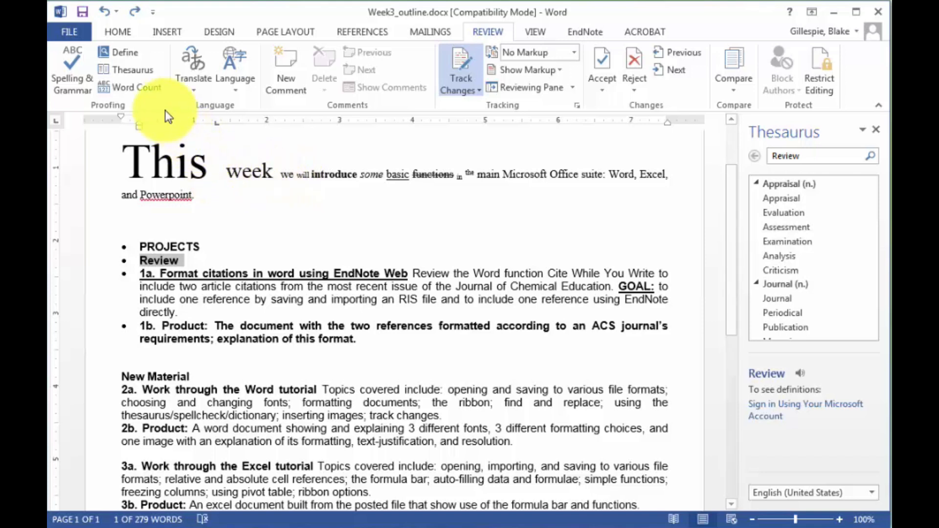
- Check the word count statistics for the selected "Review" line and for the whole document
{"action": "left_click", "coordinate": [133, 90]}
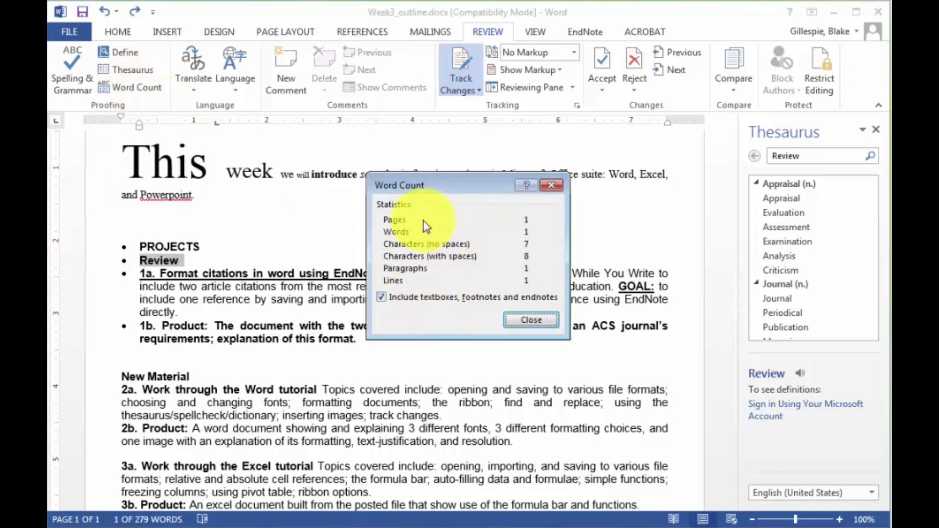
{"action": "left_click", "coordinate": [526, 320]}
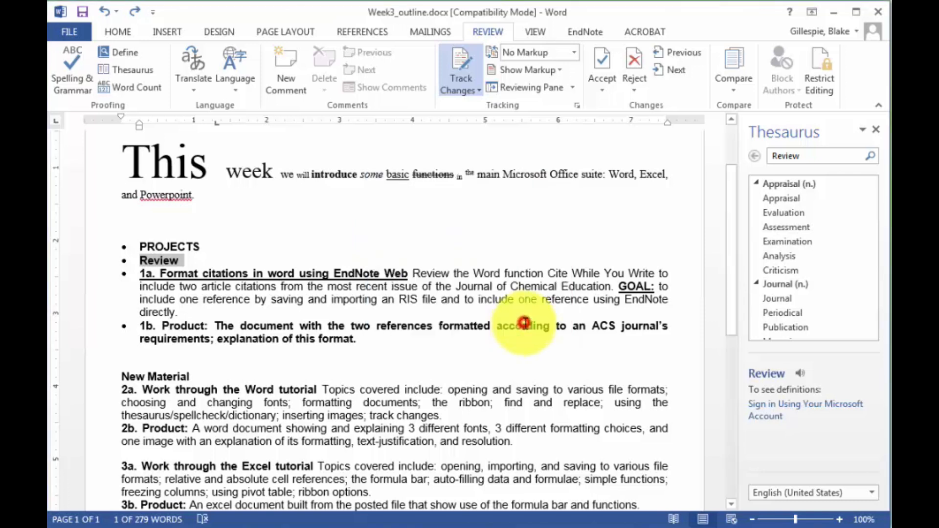
{"action": "left_click", "coordinate": [255, 244]}
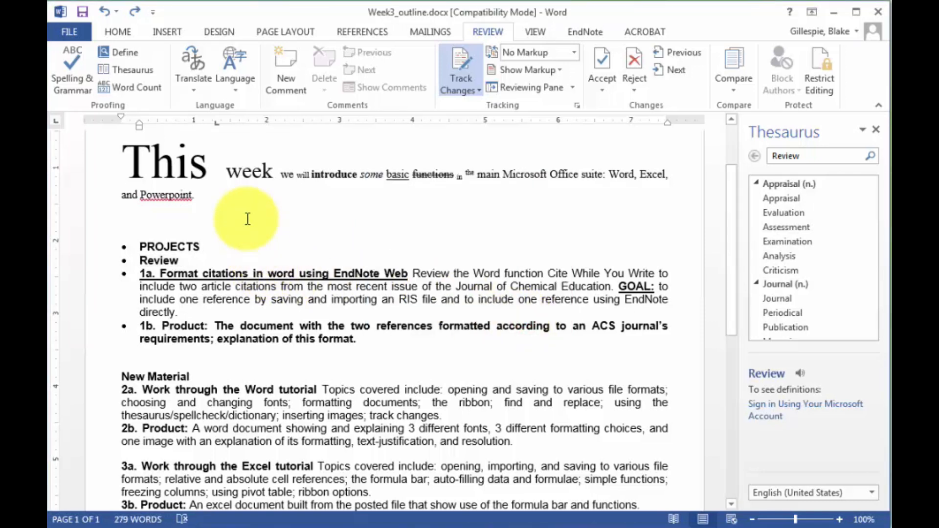
{"action": "left_click", "coordinate": [128, 87]}
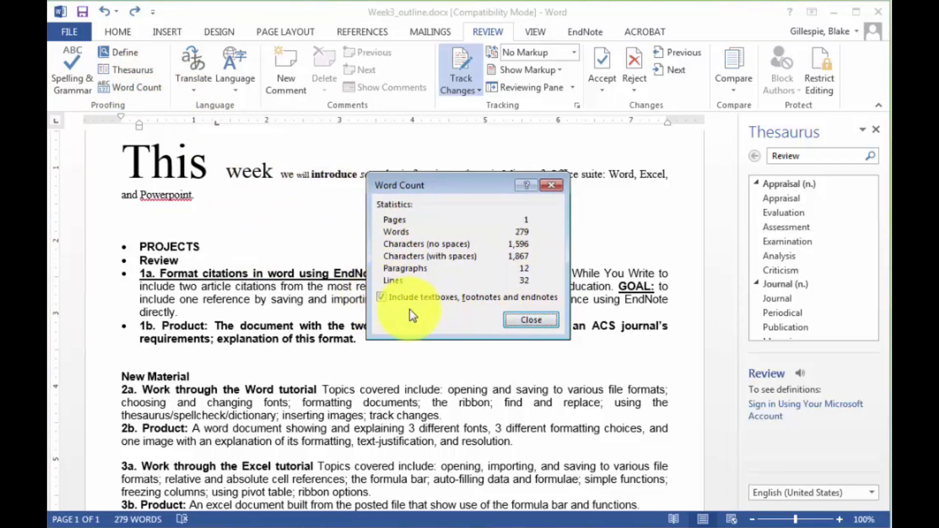
{"action": "left_click", "coordinate": [543, 324]}
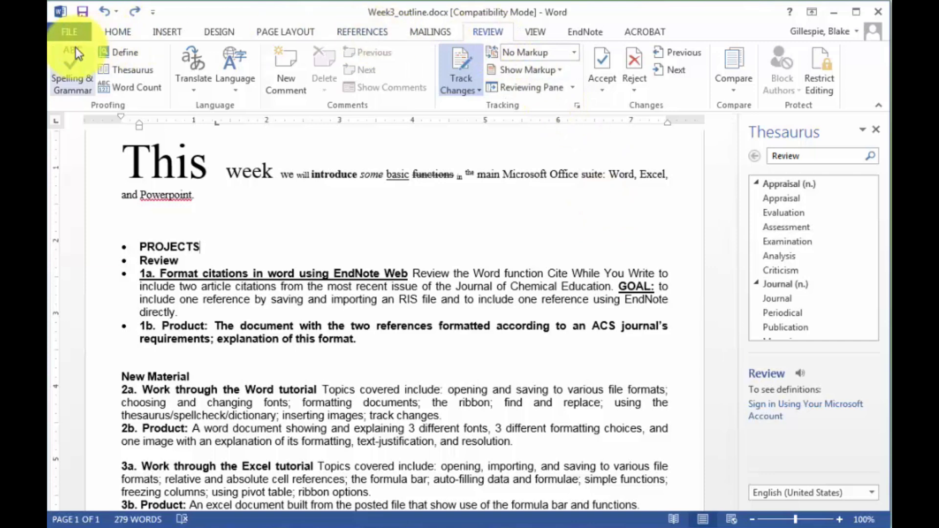
- Run the spelling and grammar check, adding "Powerpoint" and "powerpoint" to the dictionary
{"action": "left_click", "coordinate": [68, 71]}
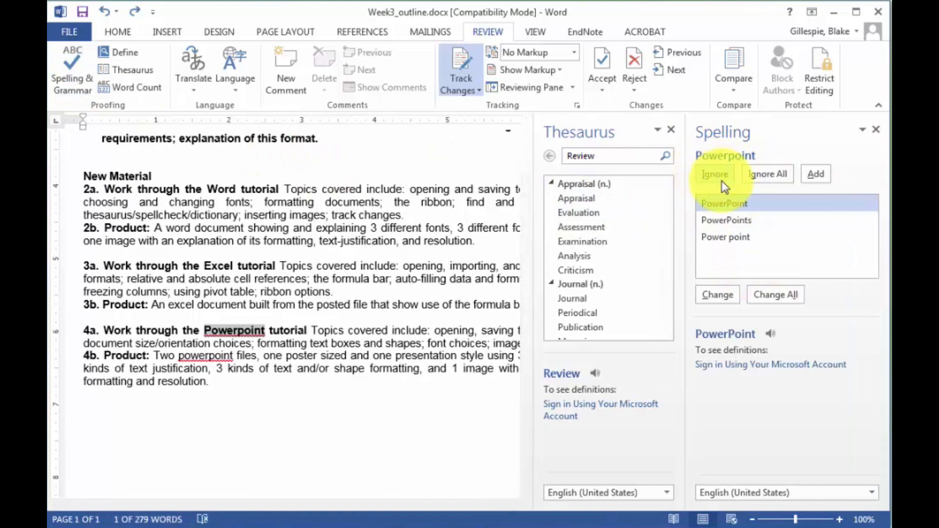
{"action": "left_click", "coordinate": [816, 171]}
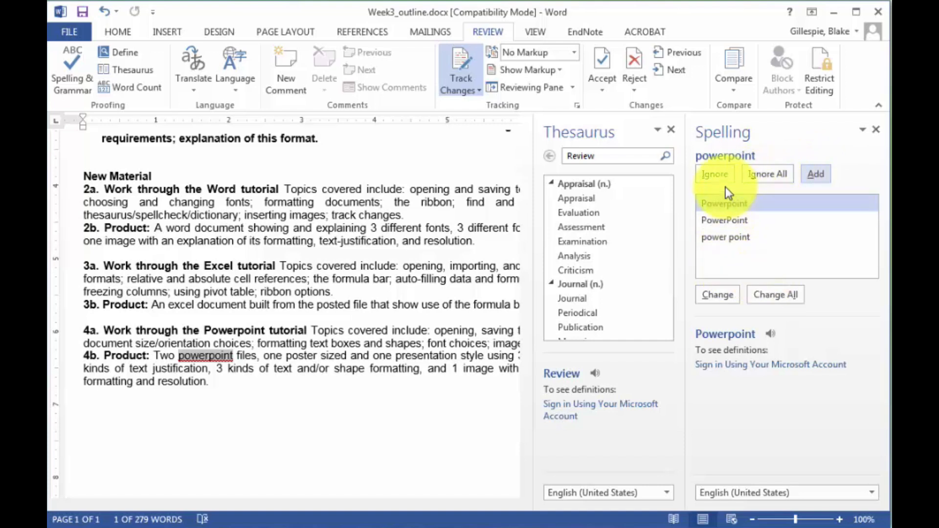
{"action": "left_click", "coordinate": [734, 222]}
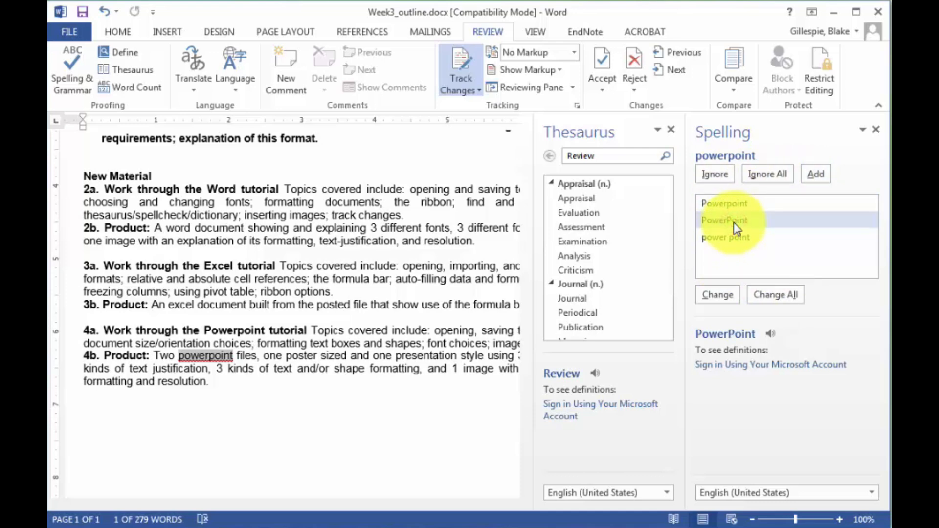
{"action": "left_click", "coordinate": [823, 172]}
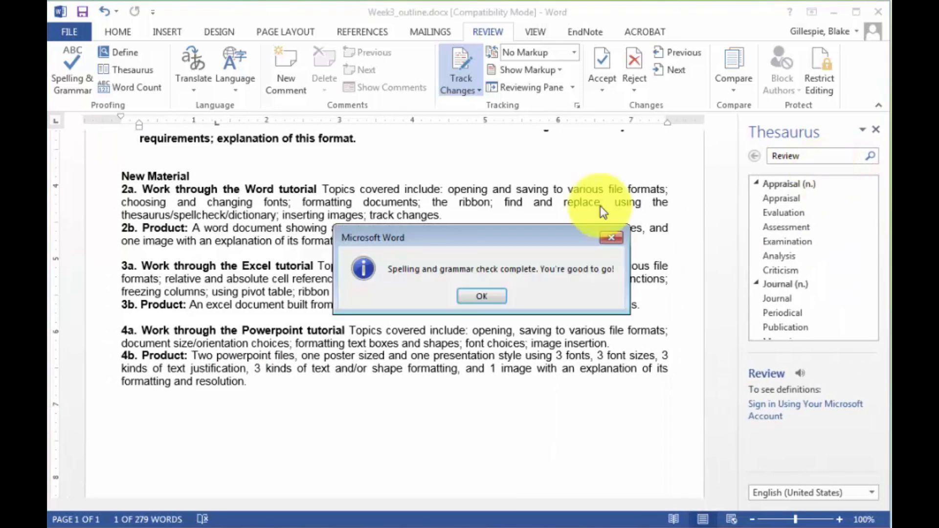
{"action": "left_click", "coordinate": [474, 292]}
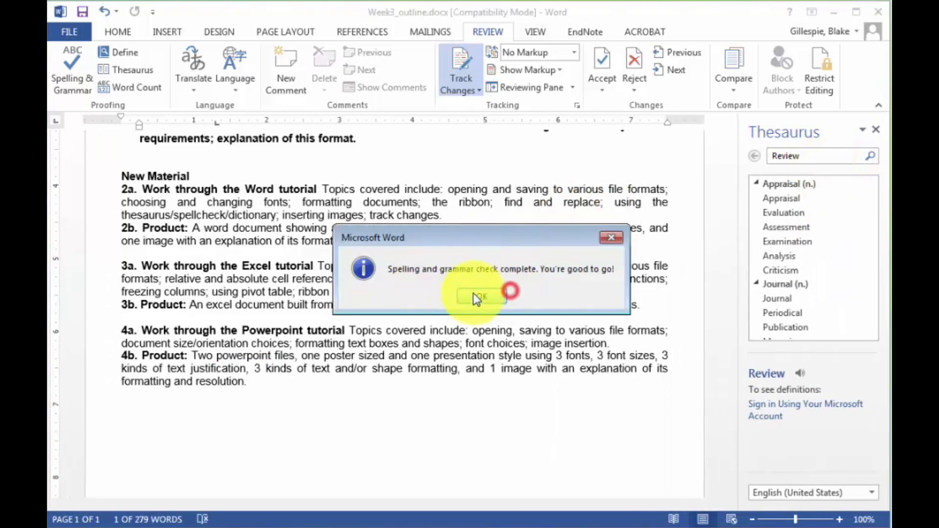
- Inspect the word "powerpoint" in item 4b and run the spelling and grammar check again
{"action": "double_click", "coordinate": [228, 351]}
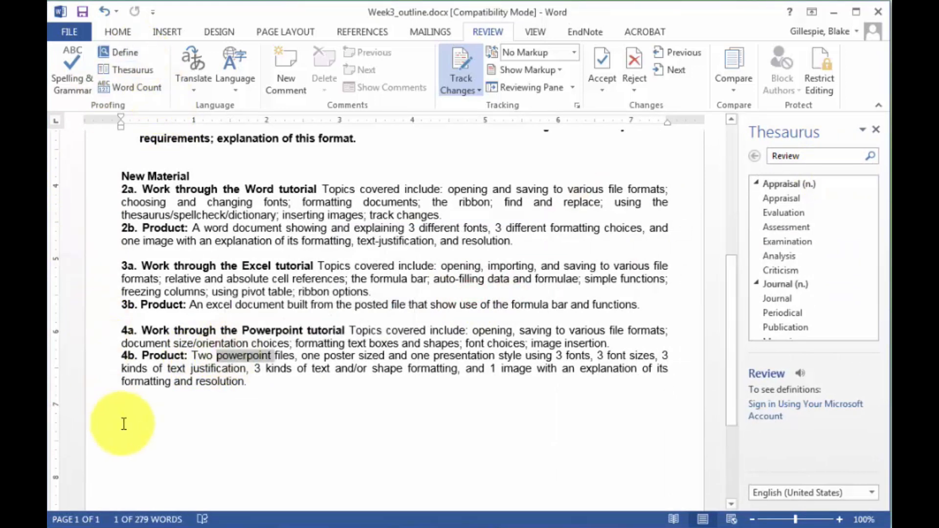
{"action": "left_click", "coordinate": [281, 401]}
{"action": "left_click", "coordinate": [62, 77]}
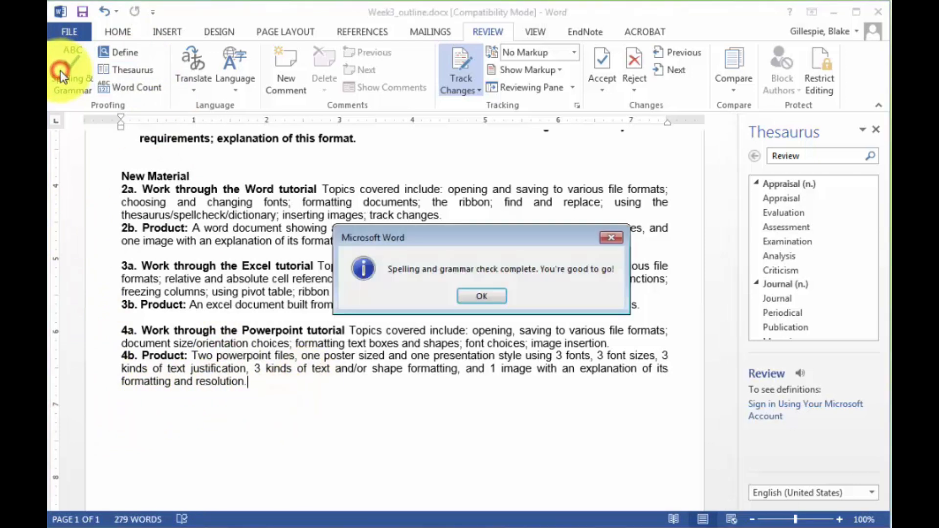
{"action": "left_click", "coordinate": [479, 293]}
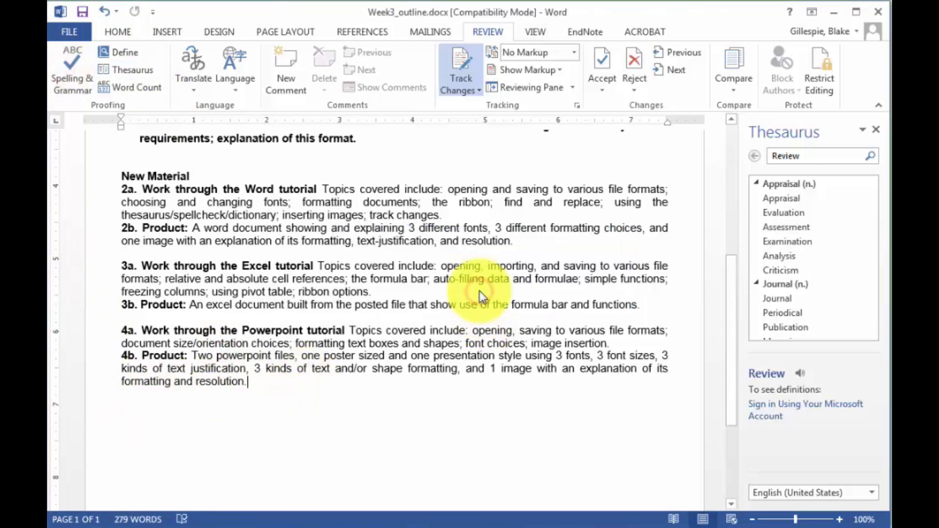
- Add the misspelled line "Idon'tknowhow to meake speces" below item 4b, separated by a blank line
{"action": "left_click", "coordinate": [324, 394]}
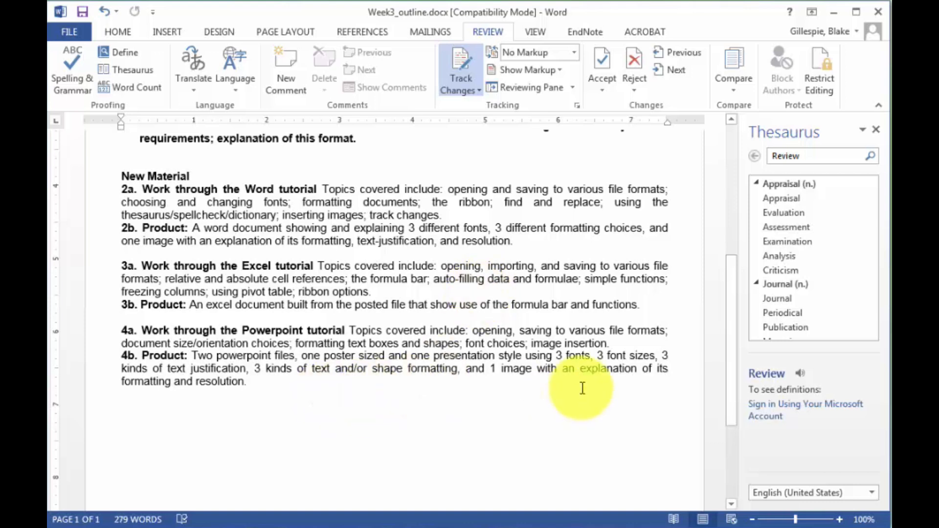
{"action": "key", "text": "Return"}
{"action": "key", "text": "Return"}
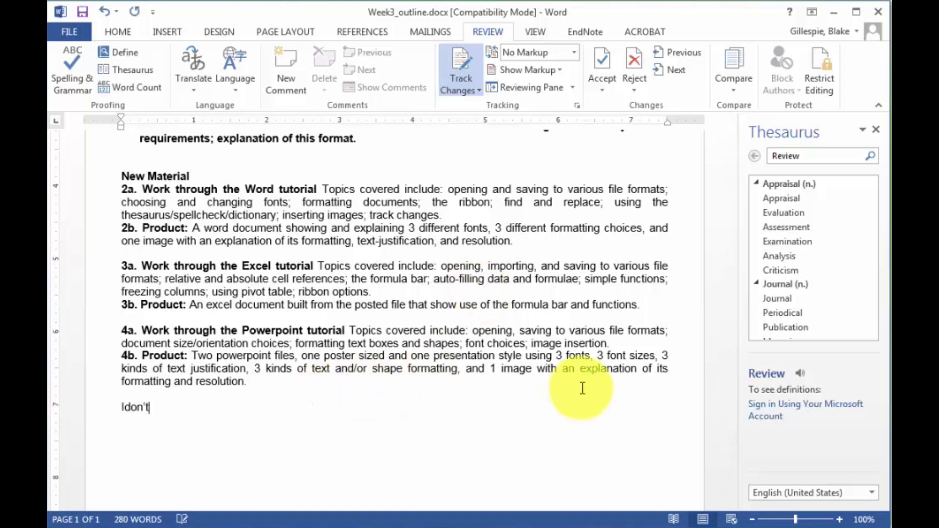
{"action": "type", "text": "Idon'tknowhow to meake speces"}
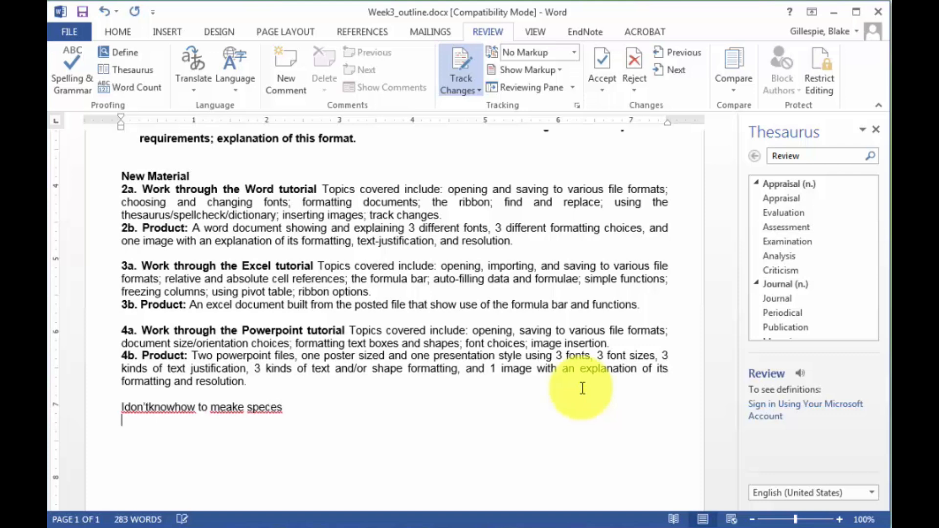
- Run the spelling and grammar check and insert the missing spaces in the last line so it starts "Idon't know how"
{"action": "left_click", "coordinate": [110, 398]}
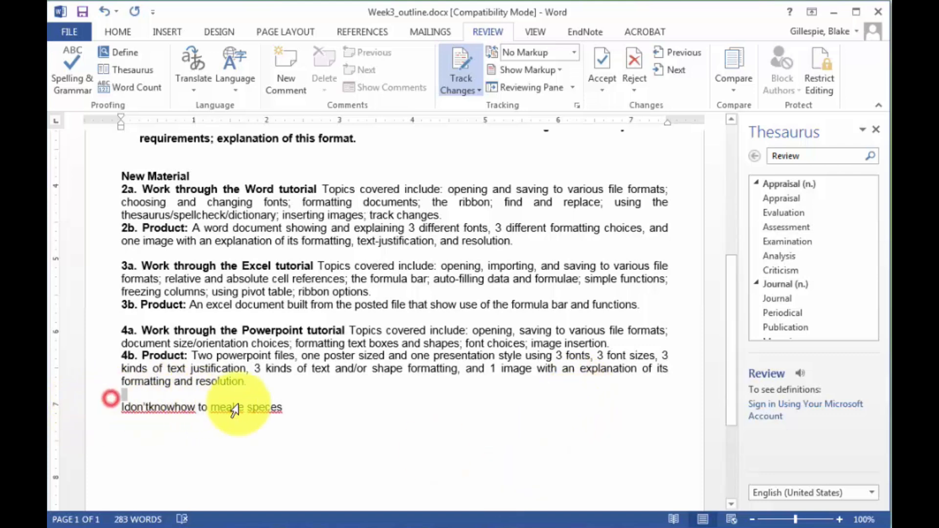
{"action": "left_click", "coordinate": [72, 83]}
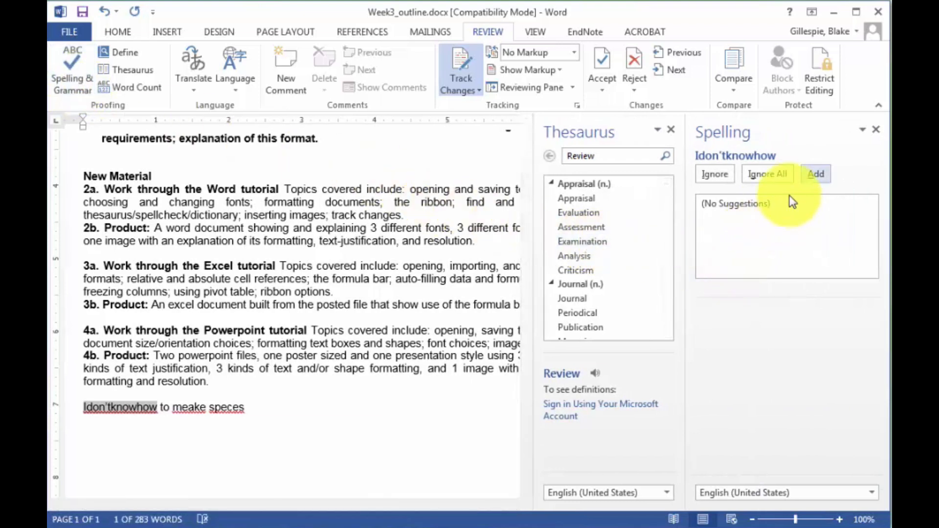
{"action": "left_click", "coordinate": [257, 422]}
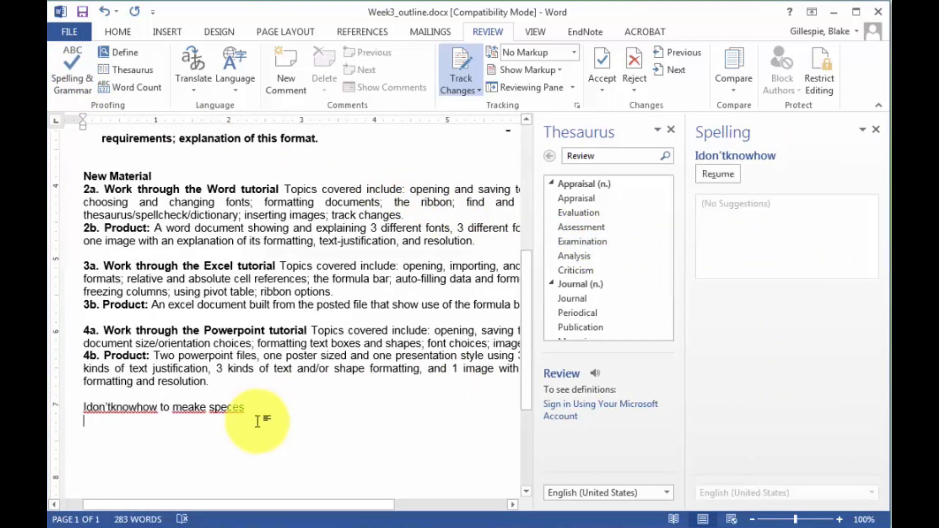
{"action": "left_click", "coordinate": [113, 410]}
{"action": "type", "text": "v"}
{"action": "left_click", "coordinate": [141, 411]}
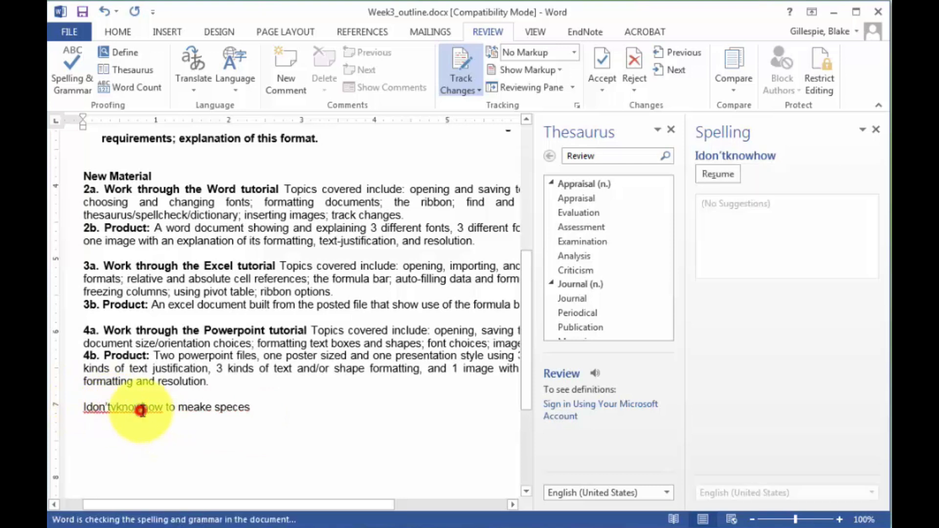
{"action": "type", "text": "v"}
{"action": "key", "text": "BackSpace"}
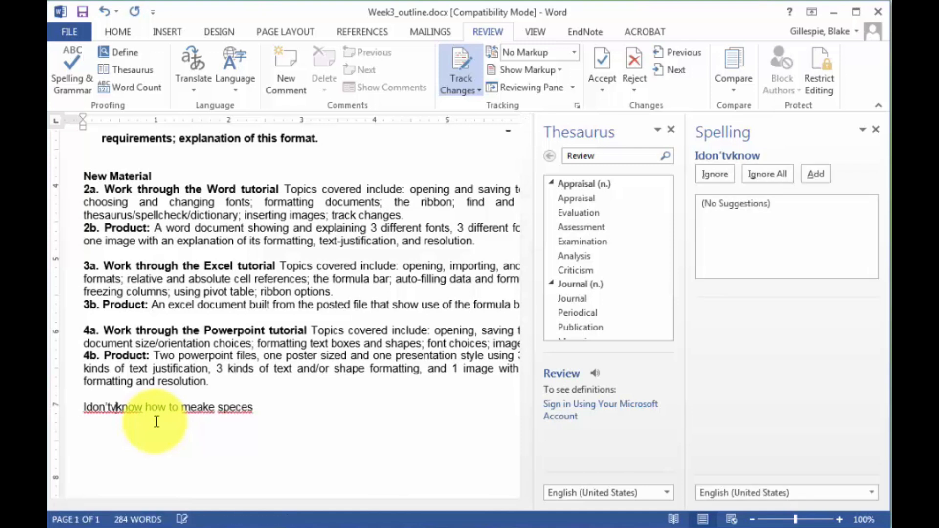
{"action": "key", "text": "BackSpace"}
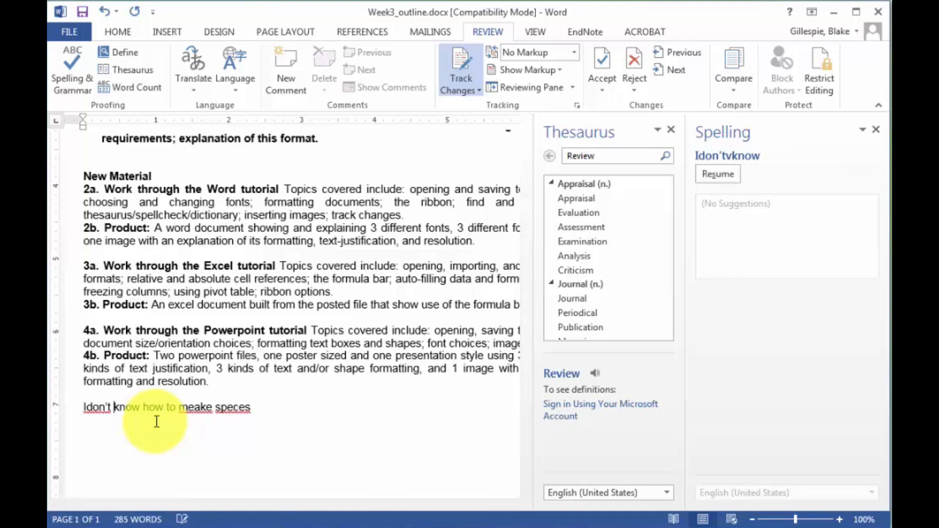
- Correct "meake" to "make" and "speces" to "spaces" with the spelling suggestions, and close the Spelling and Thesaurus panes
{"action": "double_click", "coordinate": [198, 407]}
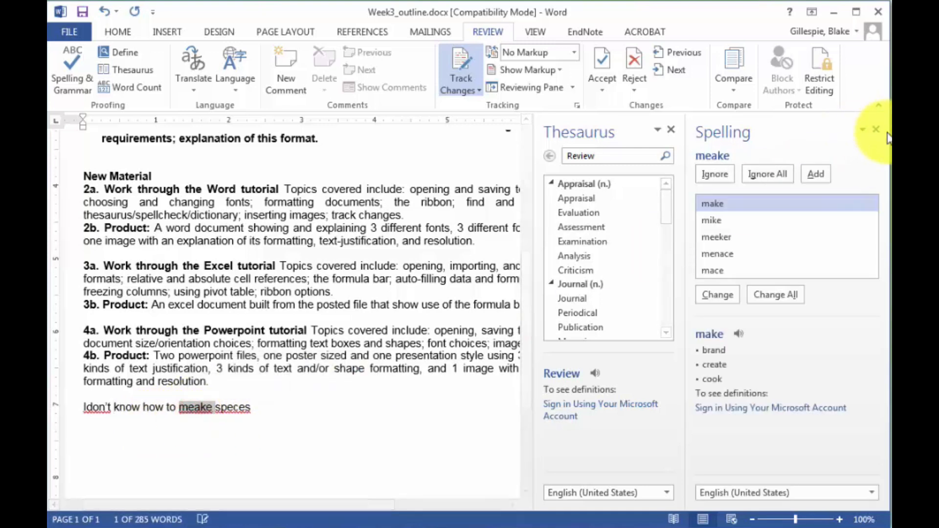
{"action": "left_click", "coordinate": [734, 207]}
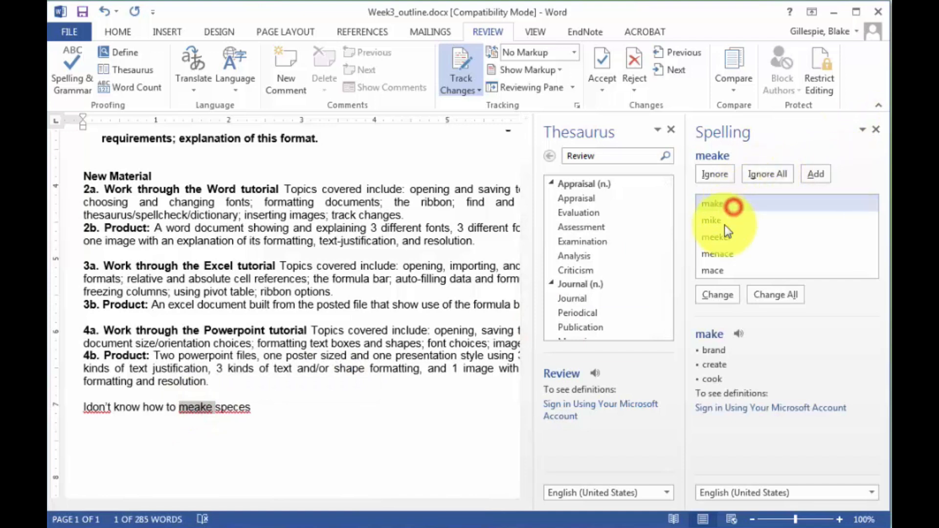
{"action": "left_click", "coordinate": [718, 295]}
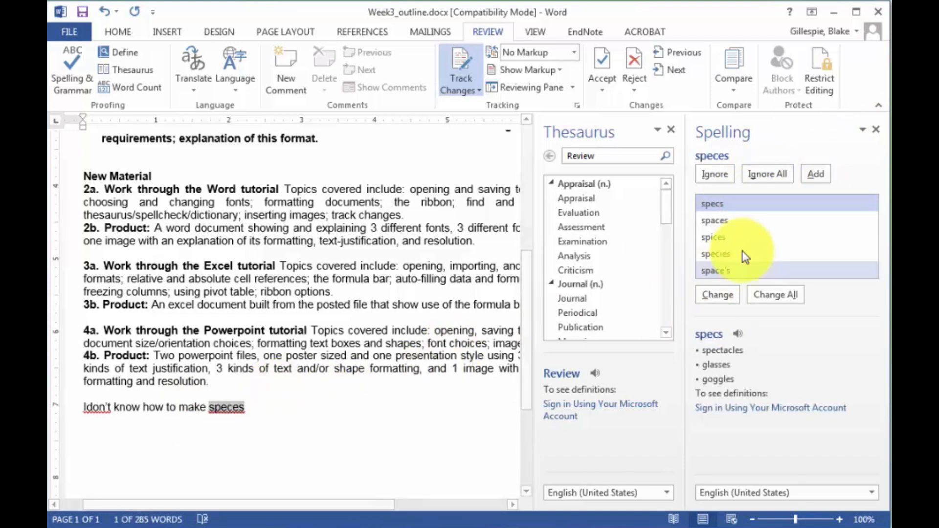
{"action": "left_click", "coordinate": [730, 220]}
{"action": "left_click", "coordinate": [715, 296]}
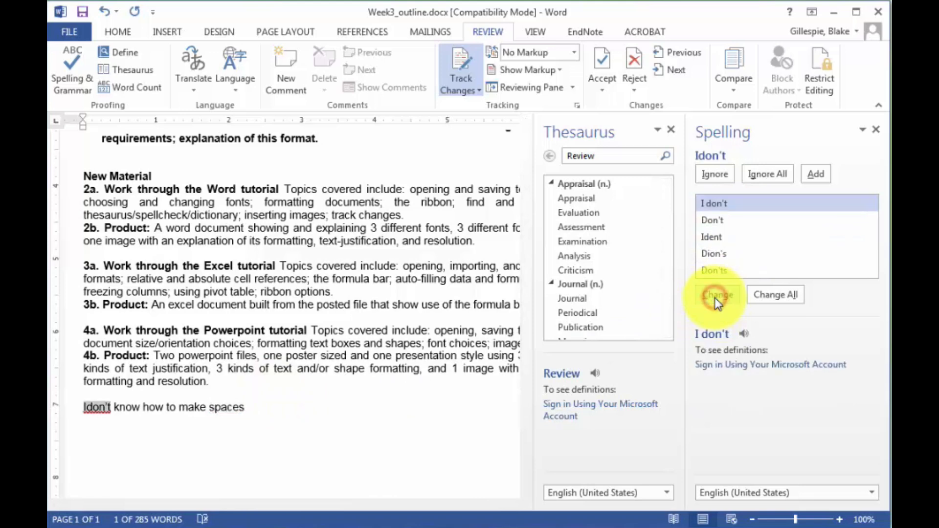
{"action": "left_click", "coordinate": [875, 130]}
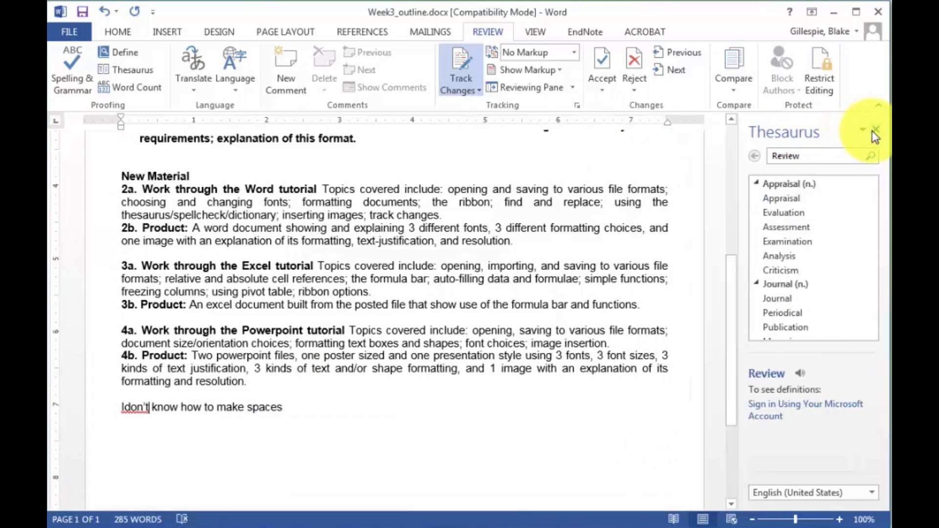
{"action": "left_click", "coordinate": [875, 130]}
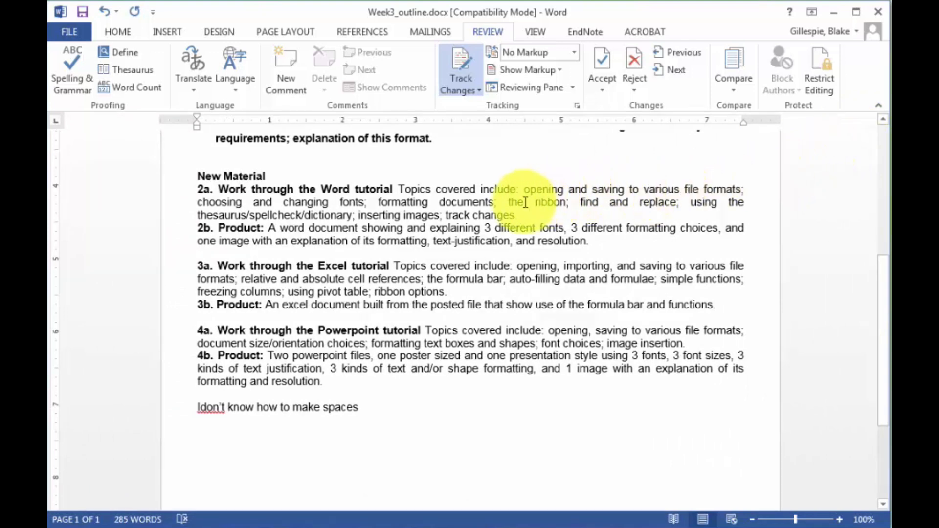
- Insert the JPG picture from the chem305 desktop folder on a new line between items 3a and 3b
{"action": "left_click", "coordinate": [453, 292]}
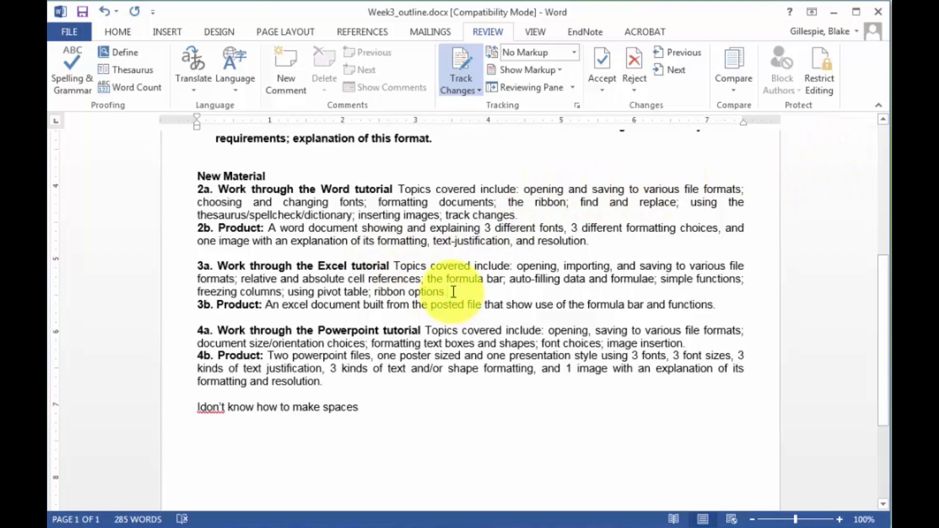
{"action": "key", "text": "Return"}
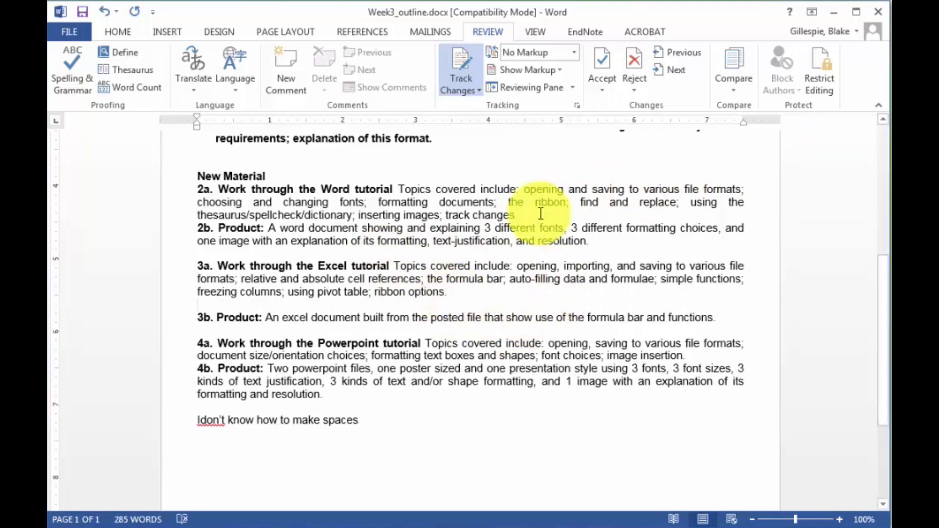
{"action": "left_click", "coordinate": [165, 31]}
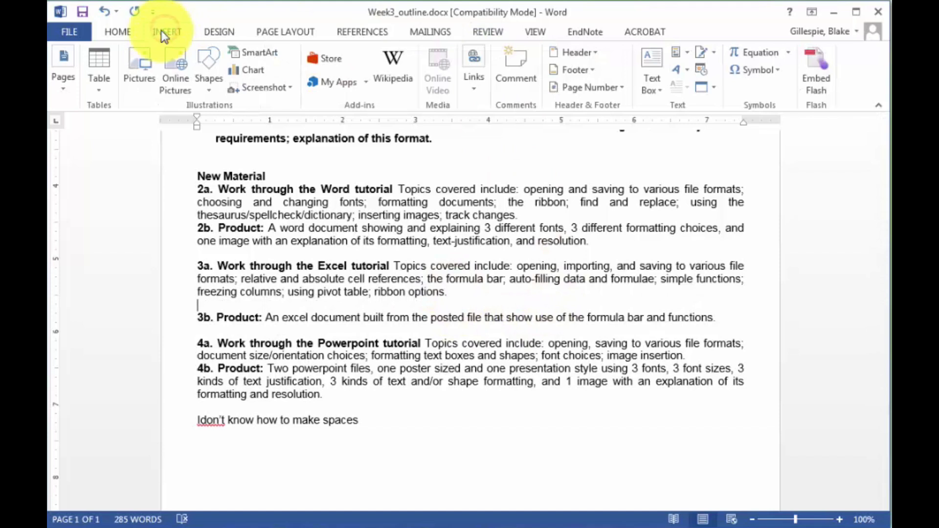
{"action": "left_click", "coordinate": [141, 61]}
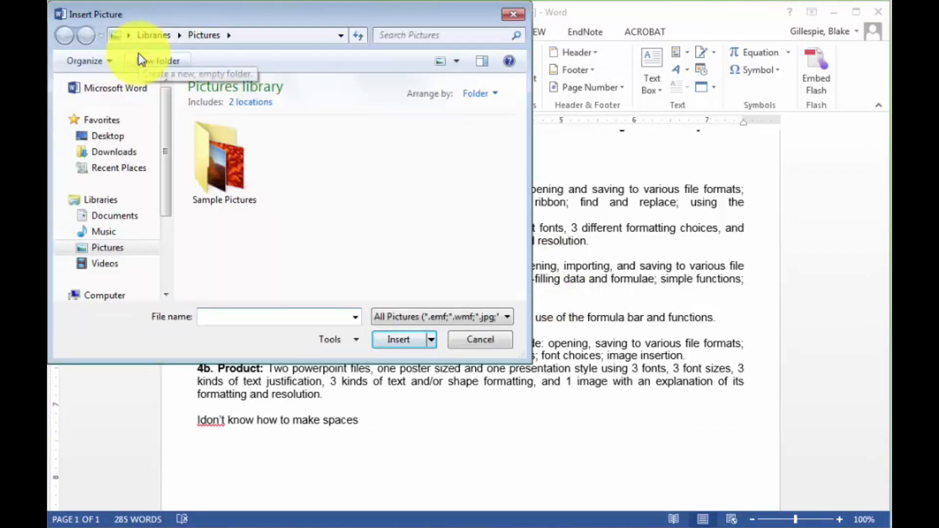
{"action": "left_click", "coordinate": [98, 136]}
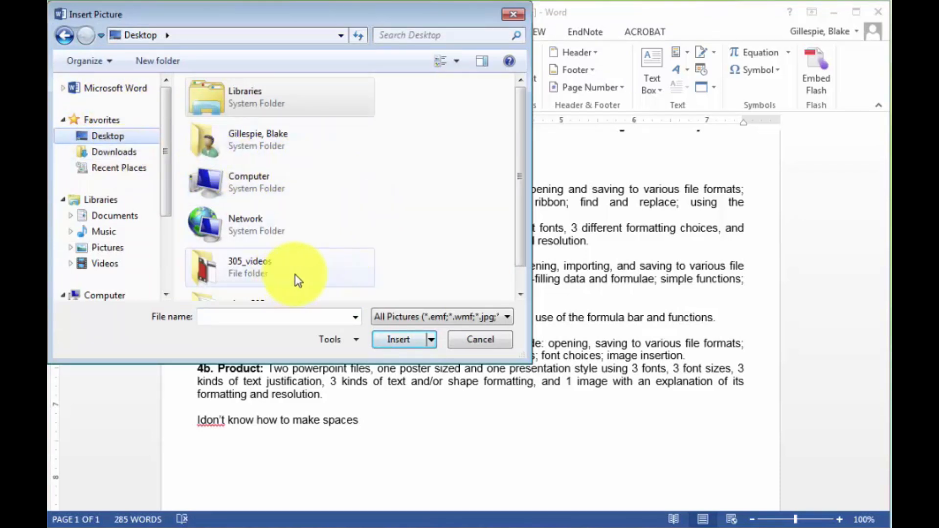
{"action": "left_click_drag", "start_coordinate": [520, 213], "coordinate": [524, 254]}
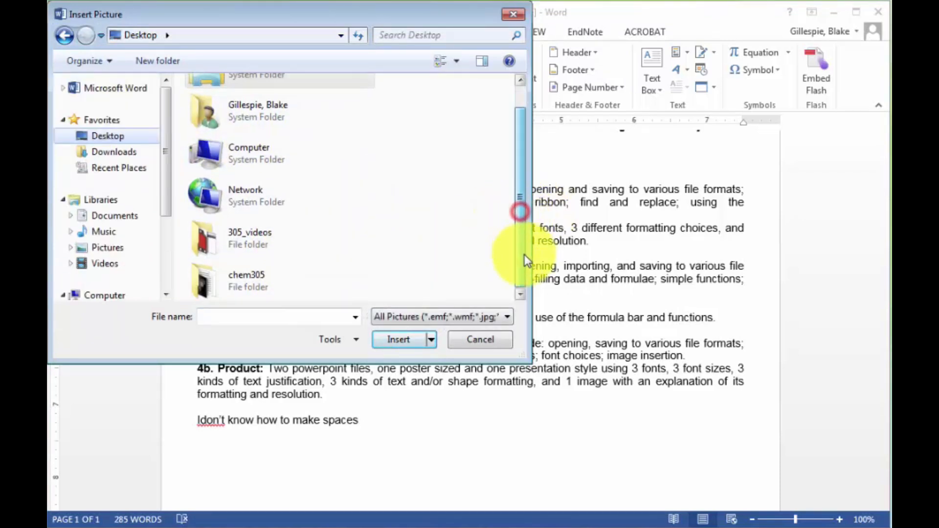
{"action": "double_click", "coordinate": [235, 278]}
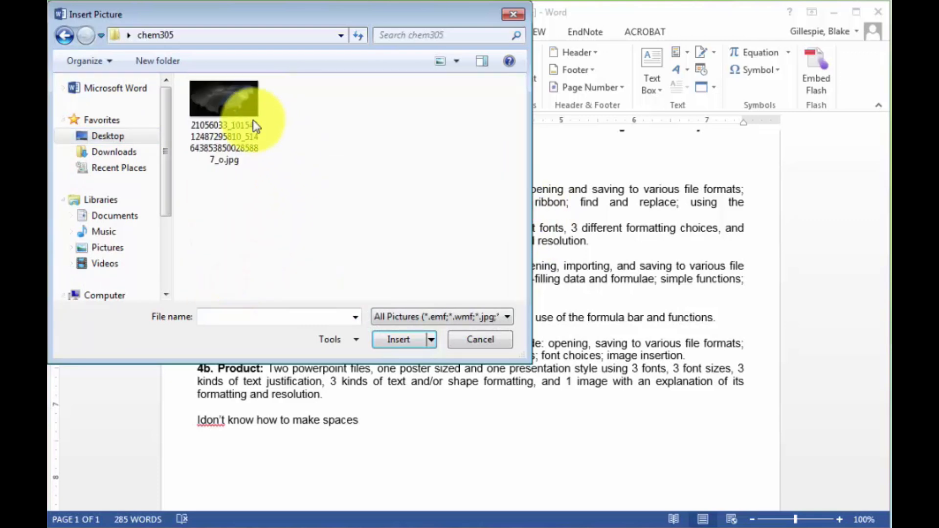
{"action": "left_click", "coordinate": [234, 127]}
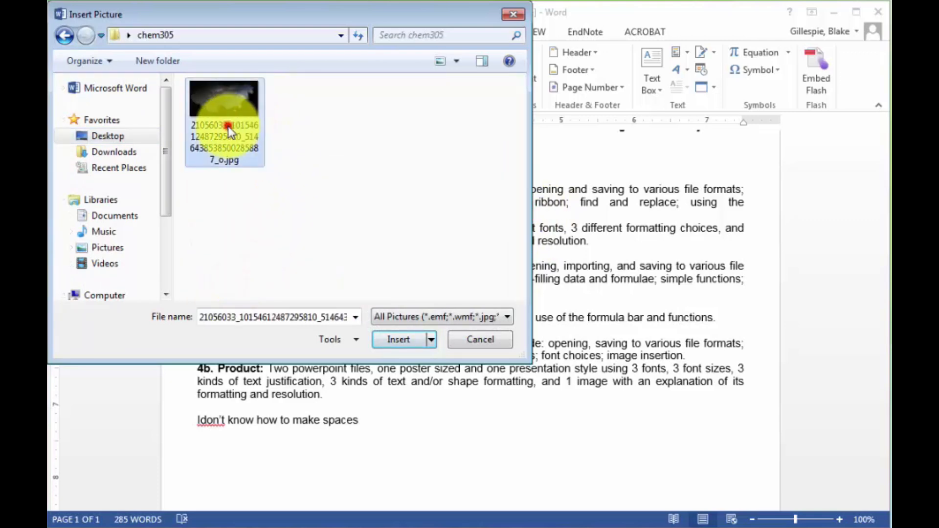
{"action": "left_click", "coordinate": [399, 341]}
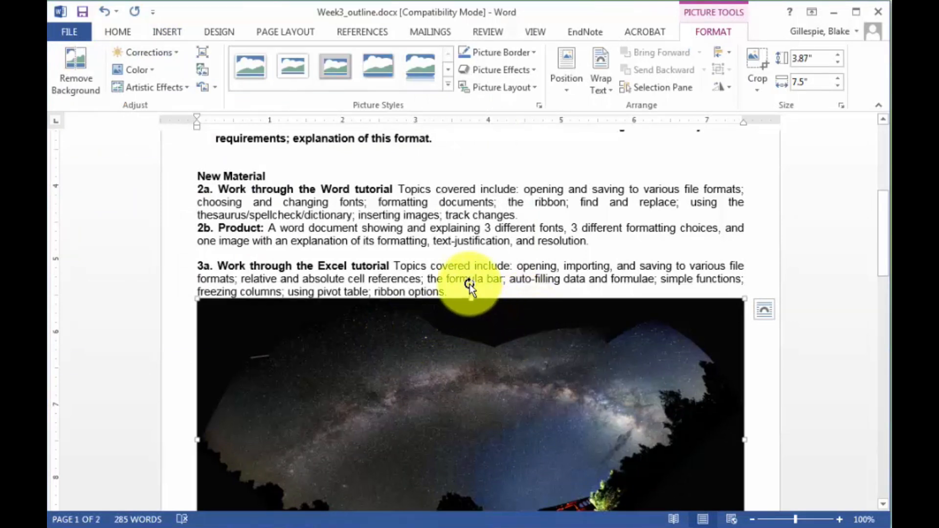
- Undo a trial rotation of the picture and scale it down proportionally to about 2.69" high by 5.22" wide
{"action": "left_click_drag", "start_coordinate": [476, 283], "coordinate": [471, 259]}
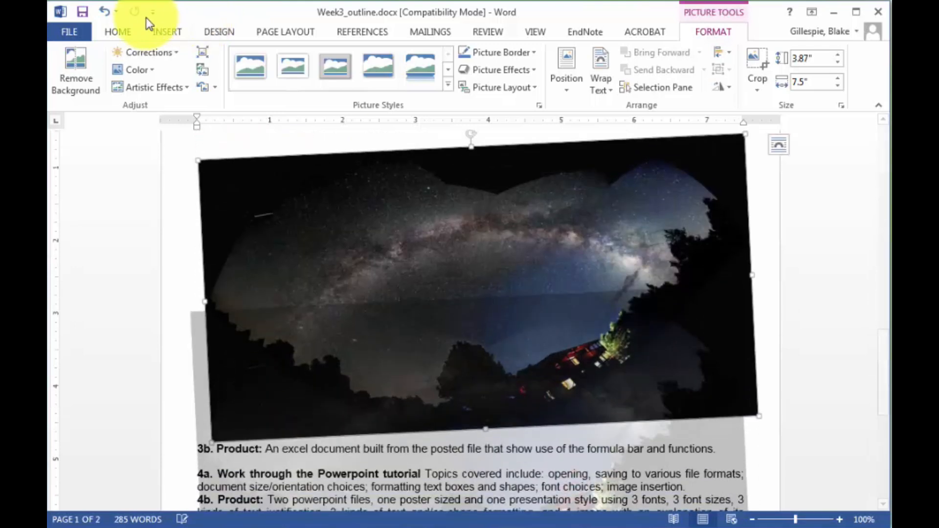
{"action": "left_click", "coordinate": [104, 11]}
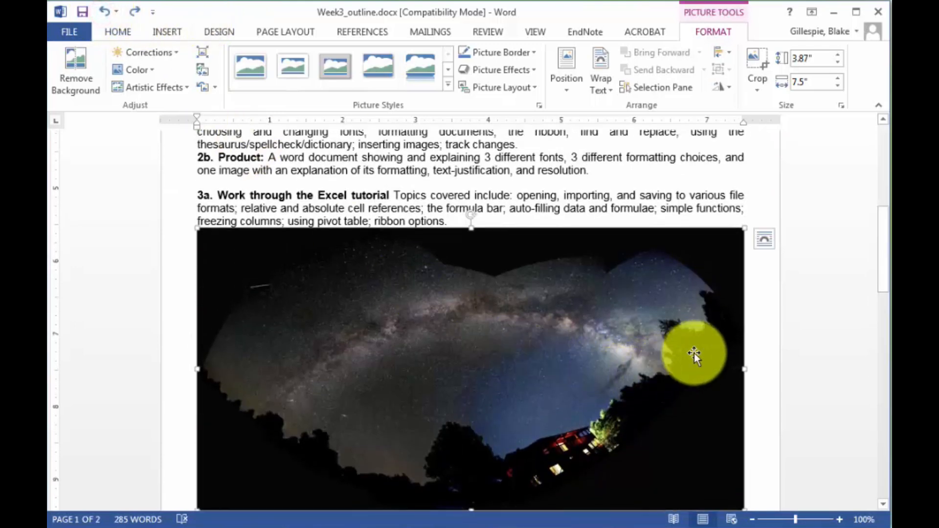
{"action": "left_click_drag", "start_coordinate": [741, 227], "coordinate": [574, 293]}
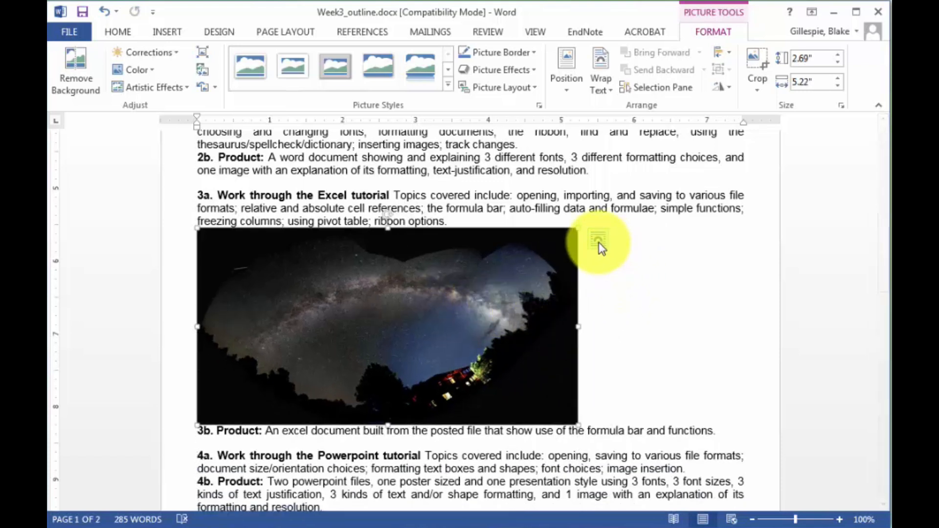
- Apply square text wrapping to the picture and move it beside items 3a to 4a at the page's right margin
{"action": "left_click", "coordinate": [598, 242]}
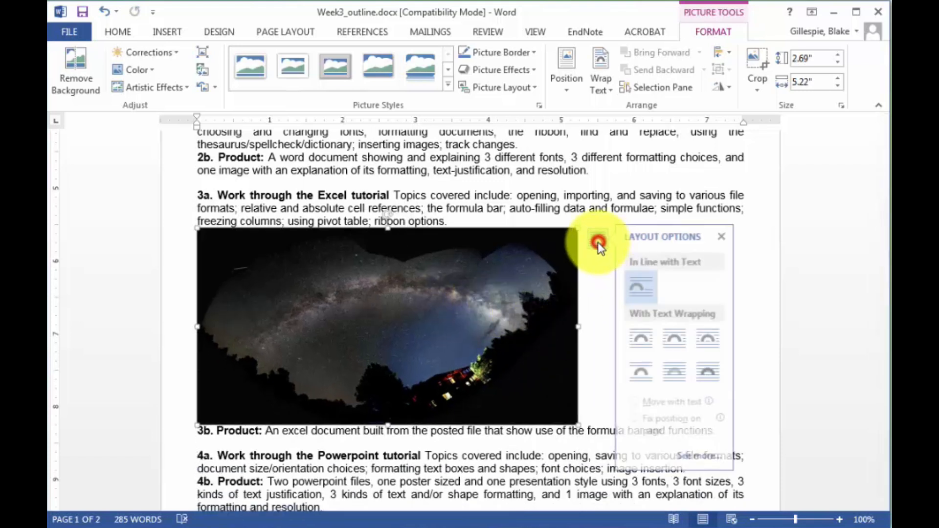
{"action": "left_click", "coordinate": [642, 340]}
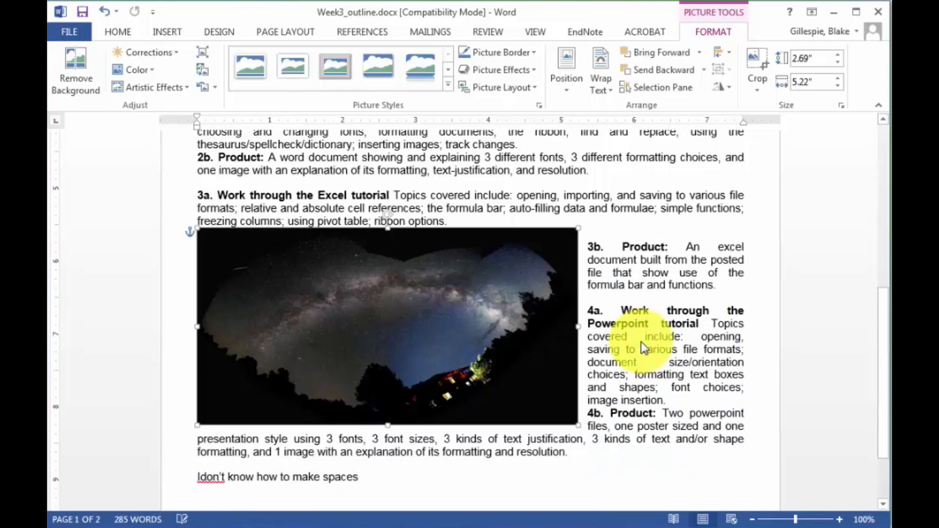
{"action": "left_click_drag", "start_coordinate": [408, 328], "coordinate": [600, 289]}
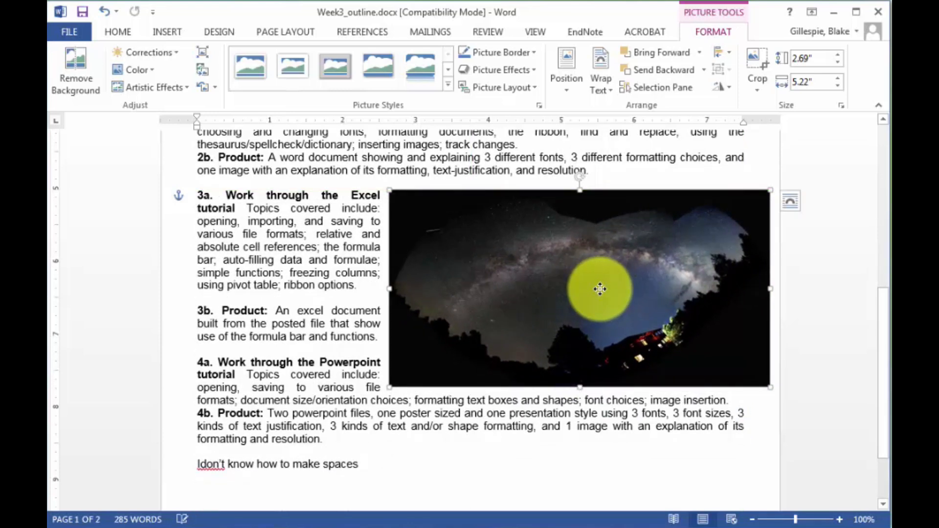
{"action": "left_click", "coordinate": [707, 476]}
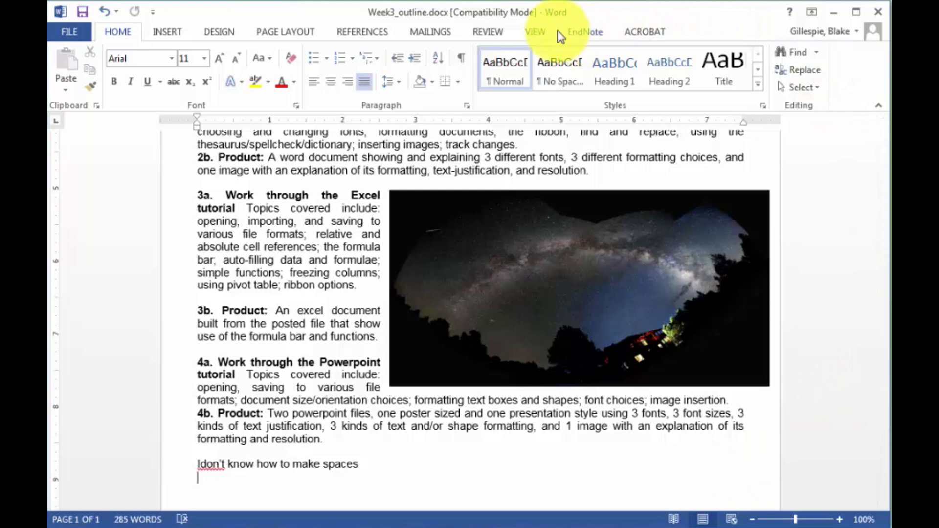
- Set the tracked-changes display to Simple Markup
{"action": "left_click", "coordinate": [485, 33]}
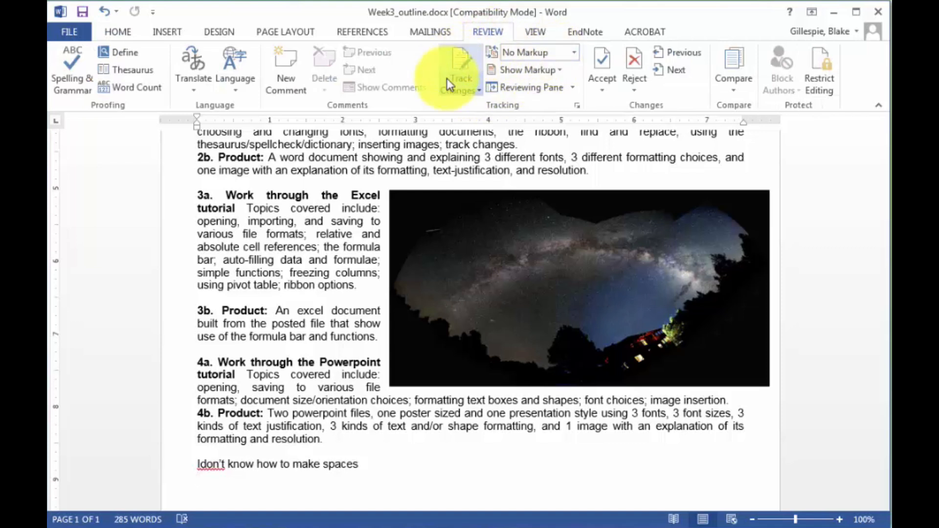
{"action": "left_click", "coordinate": [444, 94]}
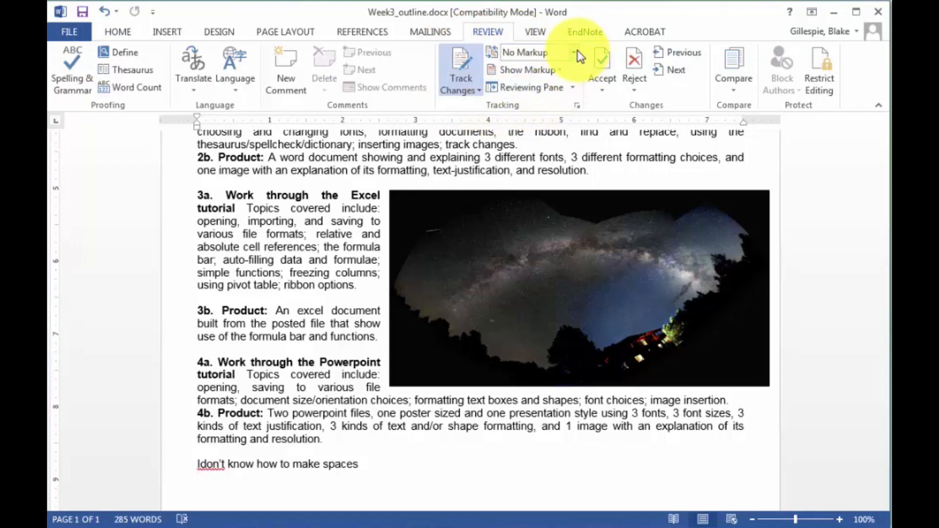
{"action": "left_click", "coordinate": [574, 52]}
{"action": "left_click", "coordinate": [548, 69]}
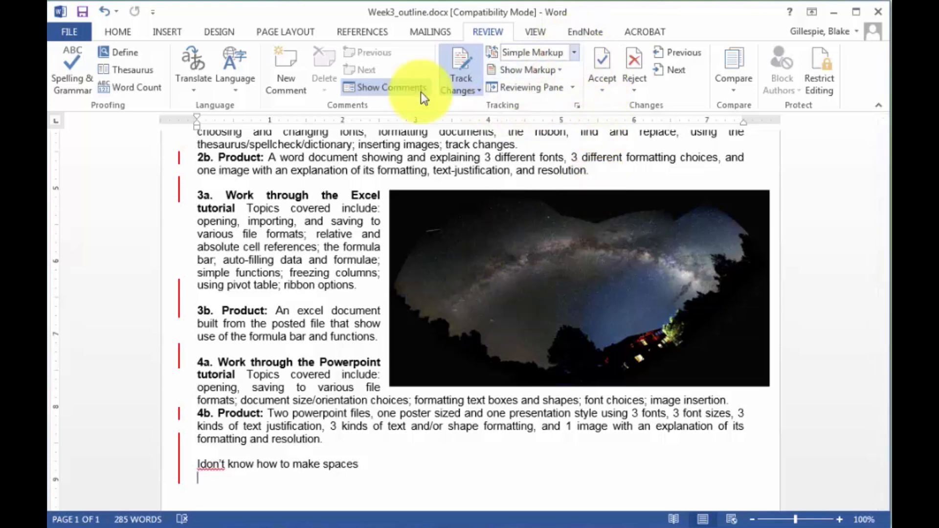
- Toggle the tracked changes between the full and Simple Markup views, ending with All Markup
{"action": "left_click", "coordinate": [179, 159]}
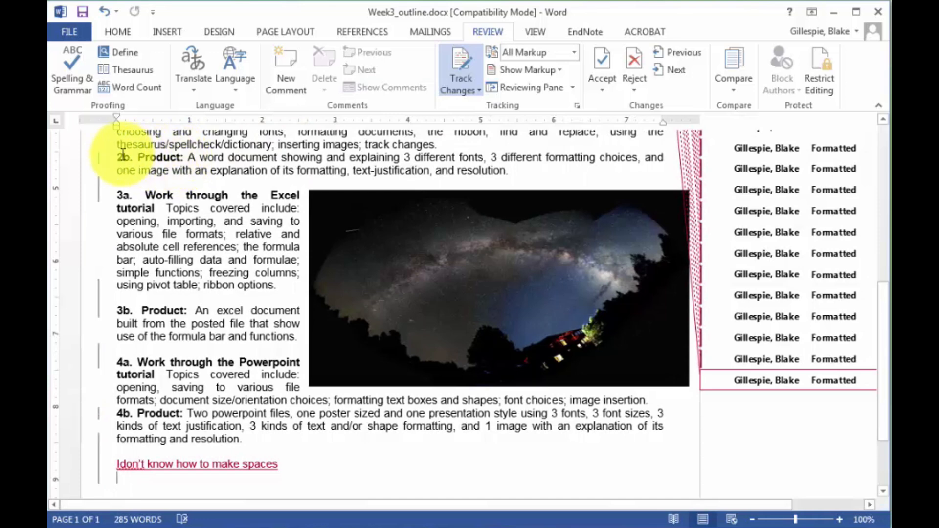
{"action": "left_click", "coordinate": [570, 53]}
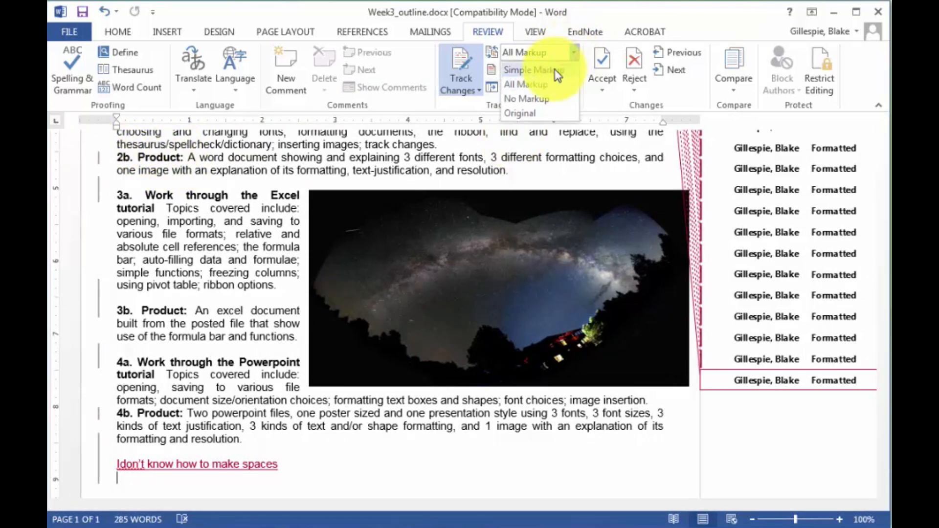
{"action": "left_click", "coordinate": [554, 69]}
{"action": "left_click", "coordinate": [574, 53]}
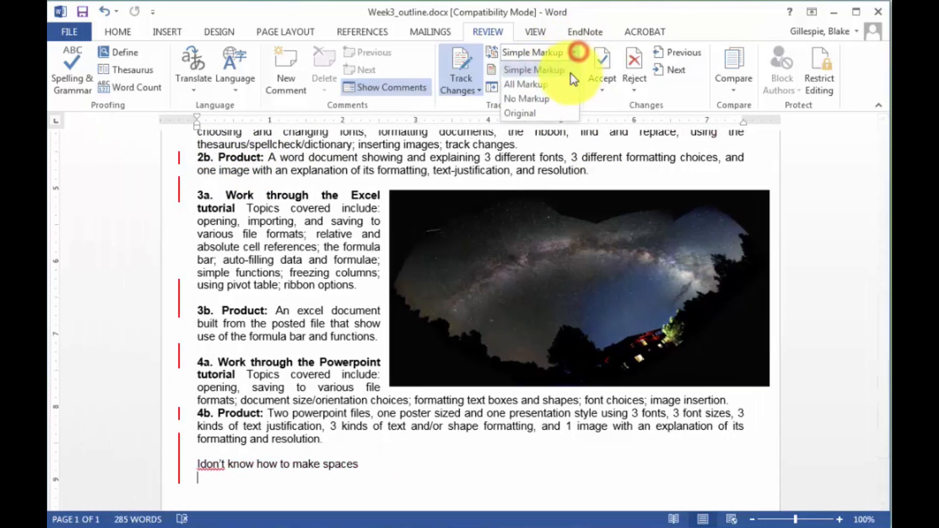
{"action": "left_click", "coordinate": [564, 85]}
{"action": "scroll", "coordinate": [731, 342], "scroll_direction": "down", "scroll_amount": 2}
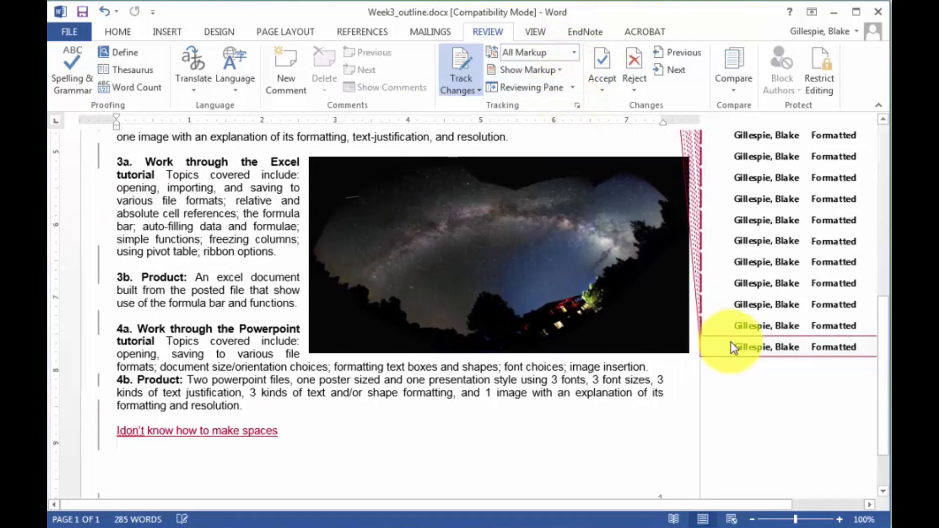
- Reject the tracked formatting change on the opening word "This" and the tracked formatting change covering the whole document
{"action": "scroll", "coordinate": [738, 383], "scroll_direction": "down", "scroll_amount": 1}
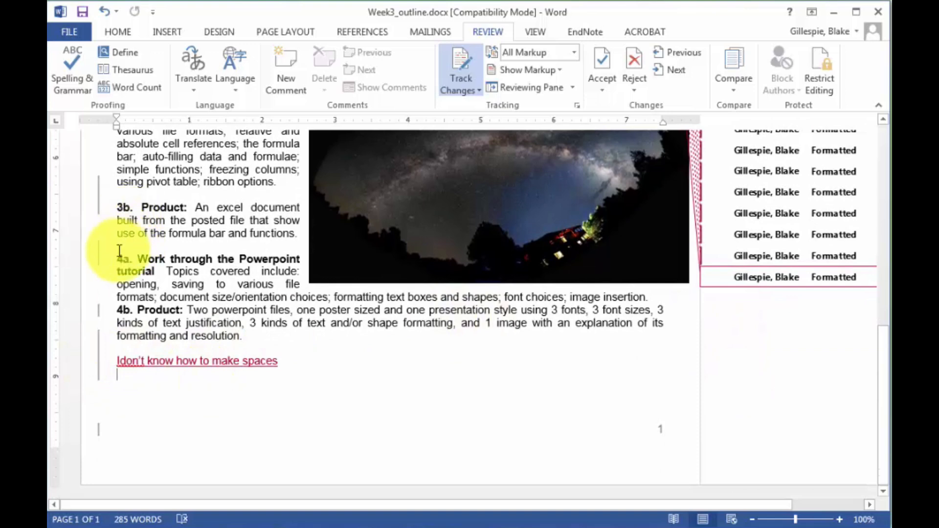
{"action": "left_click", "coordinate": [137, 358]}
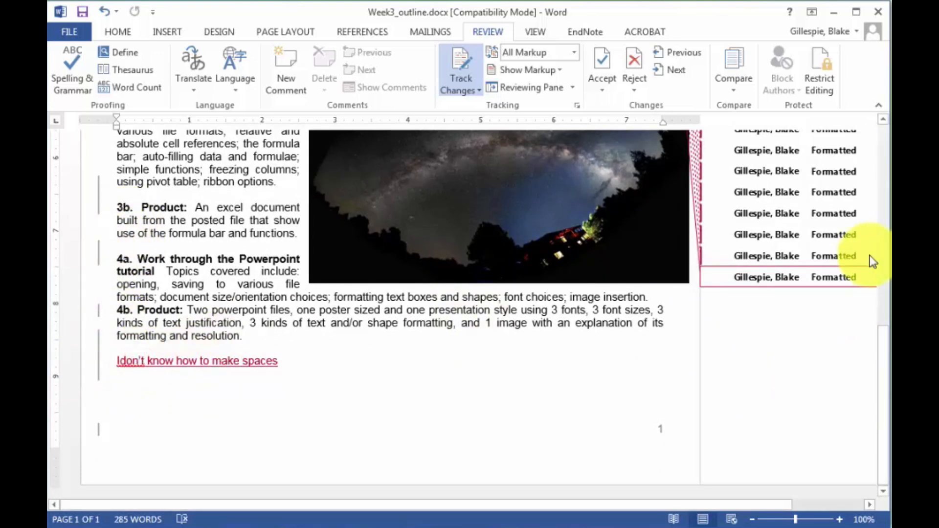
{"action": "scroll", "coordinate": [868, 263], "scroll_direction": "up", "scroll_amount": 13}
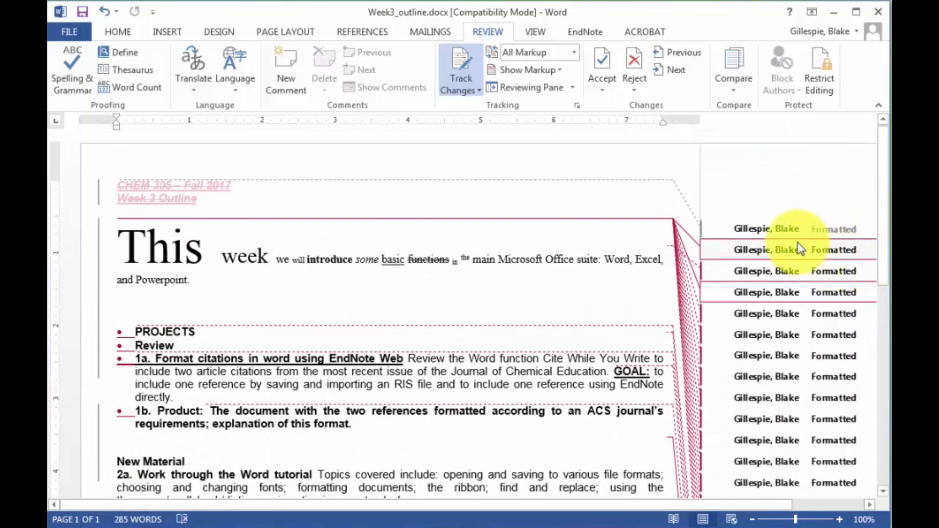
{"action": "left_click", "coordinate": [780, 225]}
{"action": "left_click", "coordinate": [767, 254]}
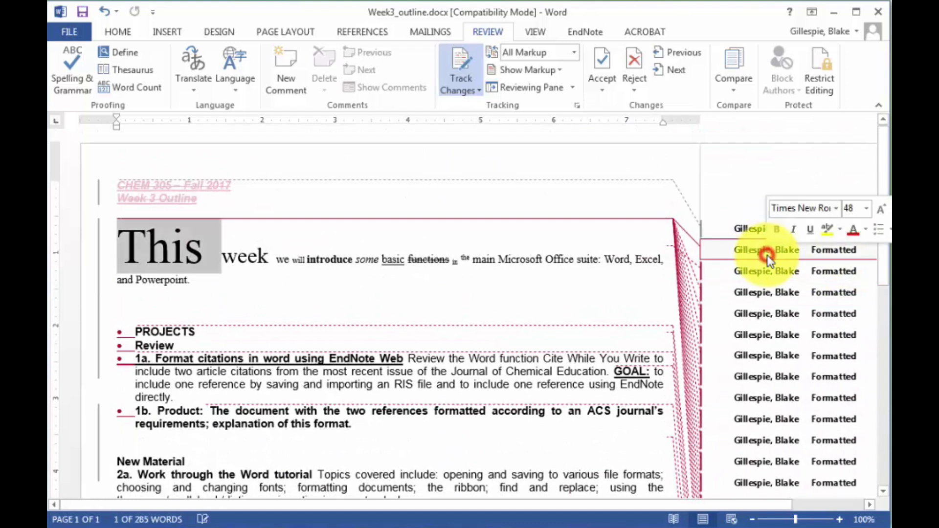
{"action": "left_click", "coordinate": [745, 228]}
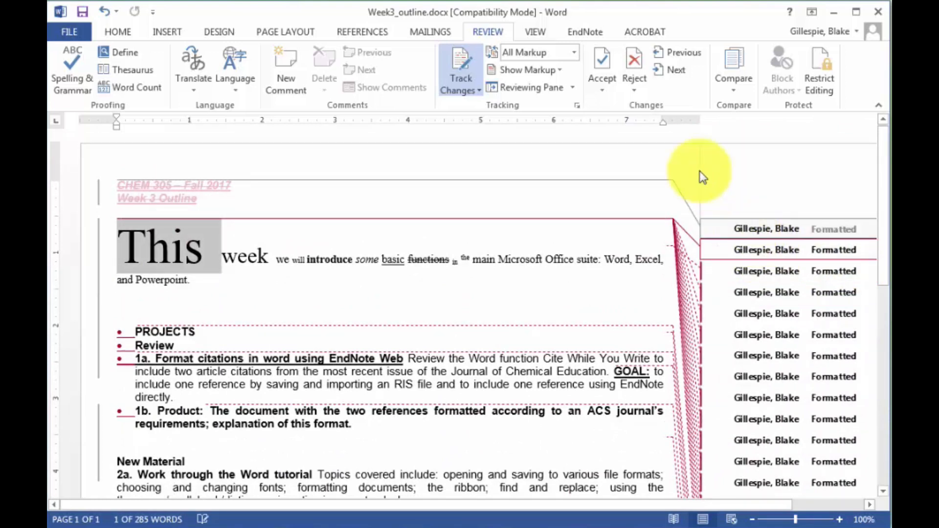
{"action": "left_click", "coordinate": [634, 74]}
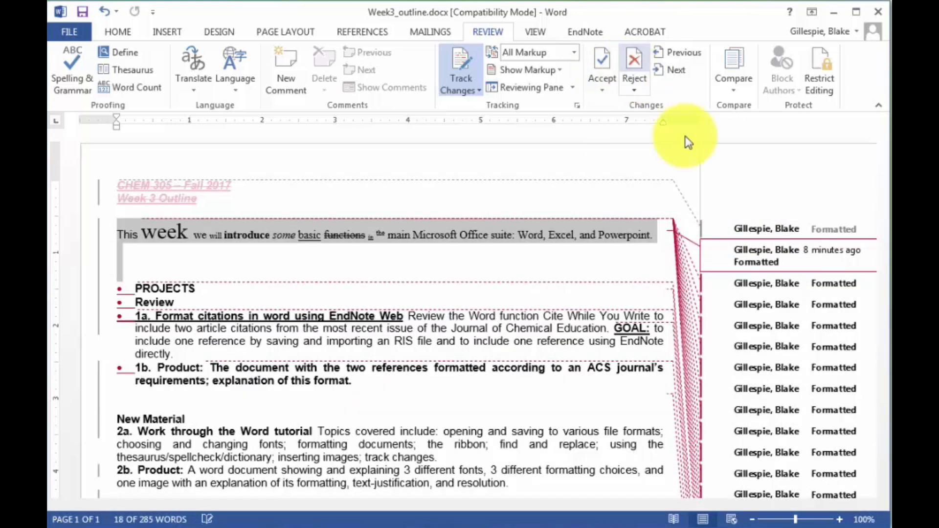
{"action": "left_click", "coordinate": [752, 292]}
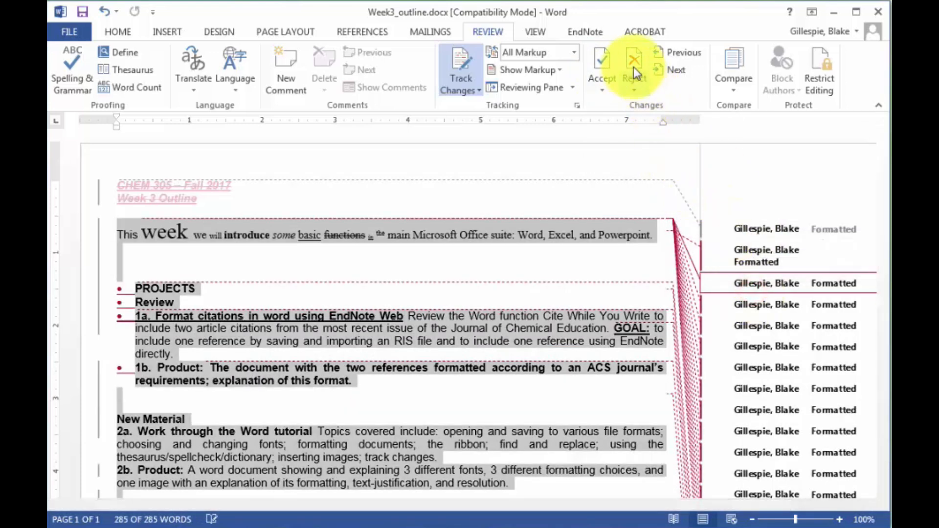
{"action": "left_click", "coordinate": [632, 65]}
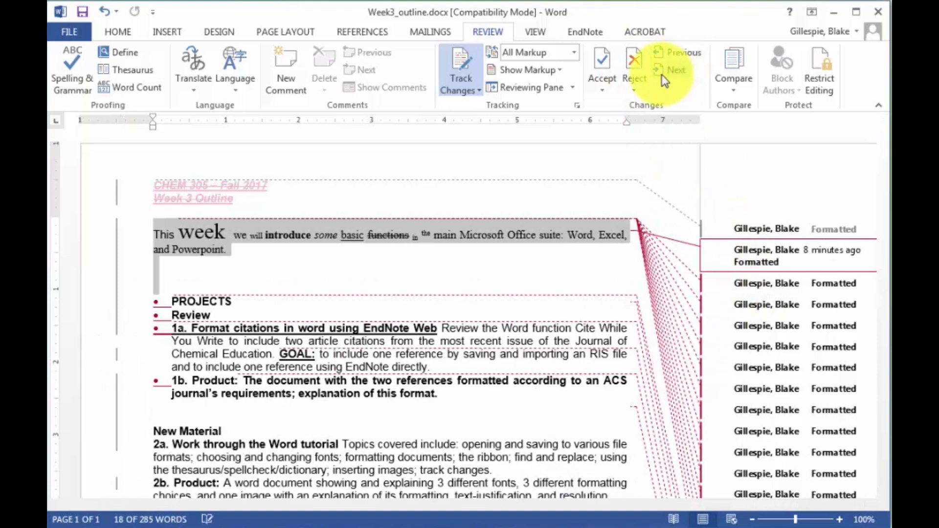
- Go through the following tracked changes to the formatting of "introduce" in the first paragraph and accept it
{"action": "left_click", "coordinate": [665, 74]}
{"action": "left_click", "coordinate": [665, 74]}
{"action": "left_click", "coordinate": [665, 75]}
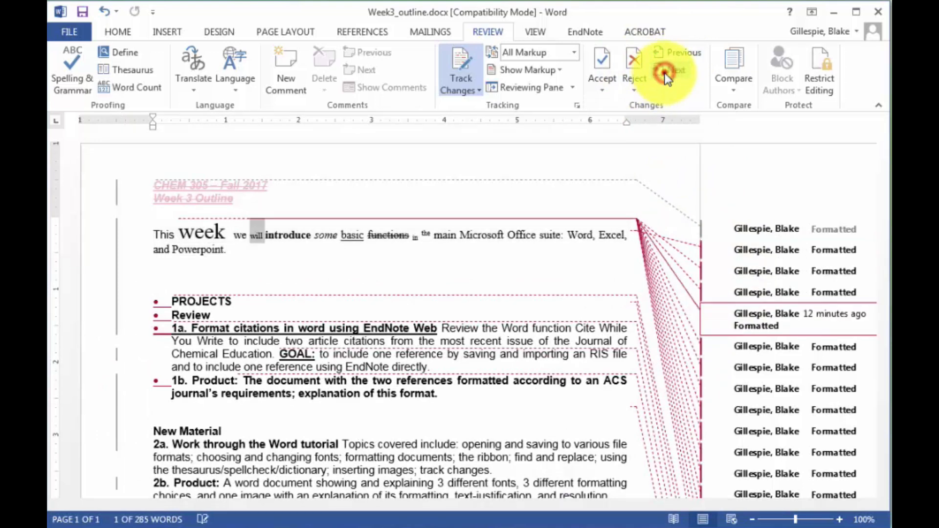
{"action": "left_click", "coordinate": [665, 74]}
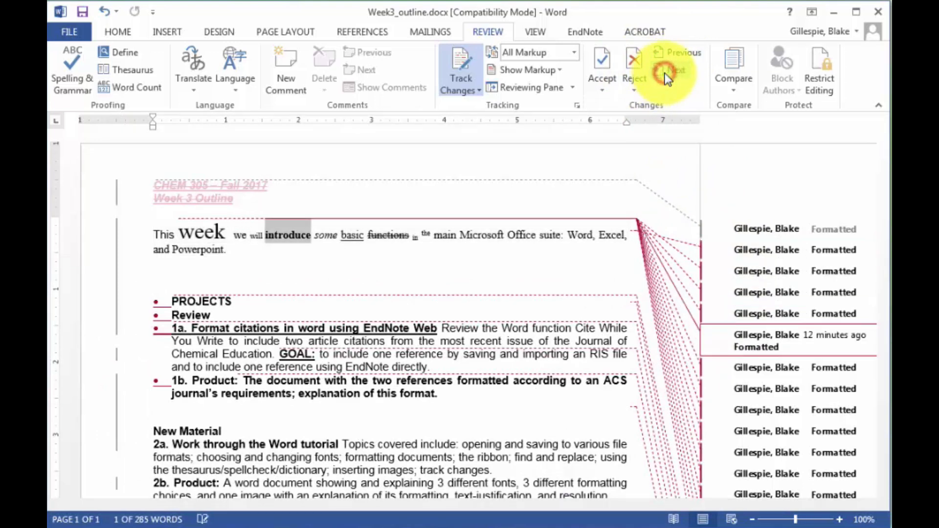
{"action": "left_click", "coordinate": [603, 60]}
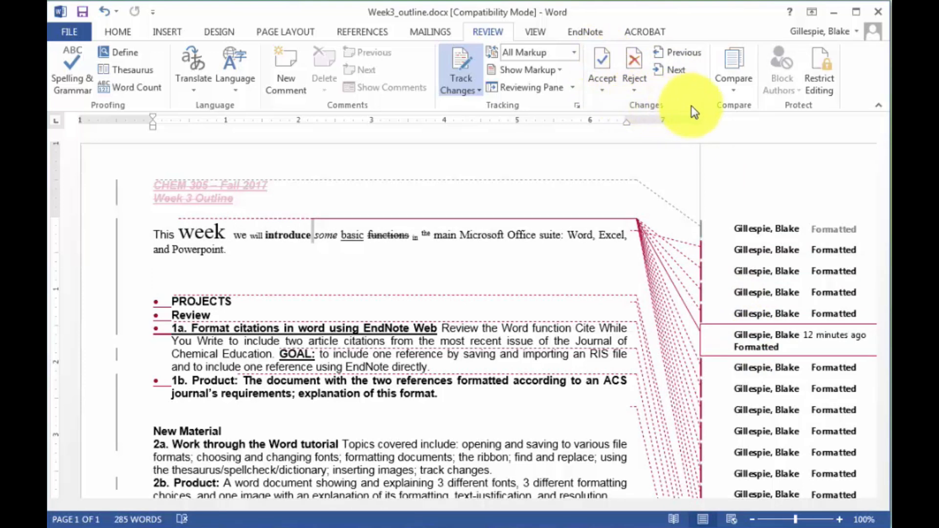
{"action": "left_click", "coordinate": [577, 106]}
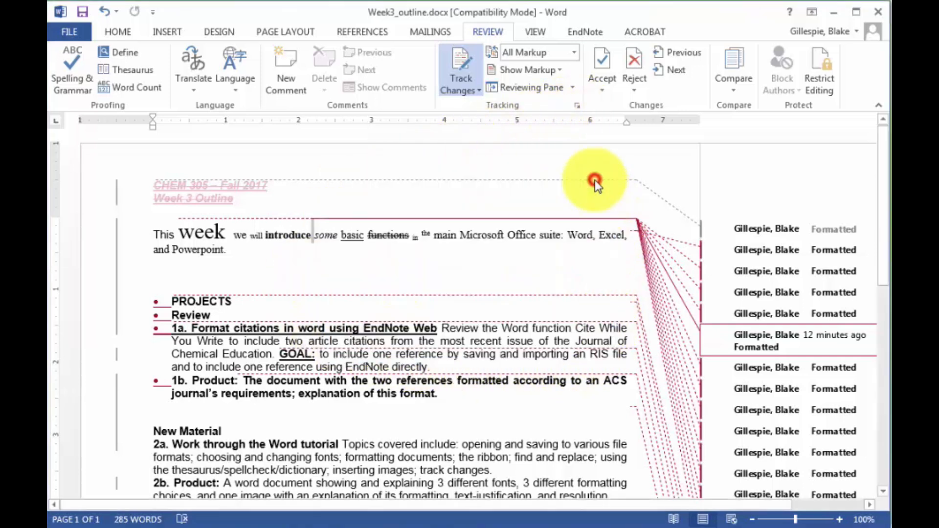
{"action": "left_click", "coordinate": [596, 181]}
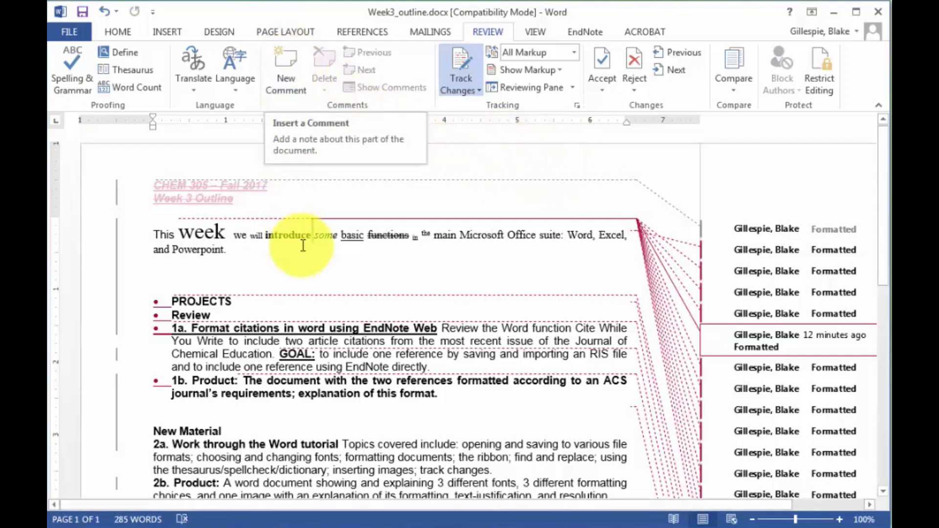
- Add the comment "This is a terrible font choice! Use something sans serif, and big enough to be readable!!!" to the word "will"
{"action": "left_click", "coordinate": [793, 312]}
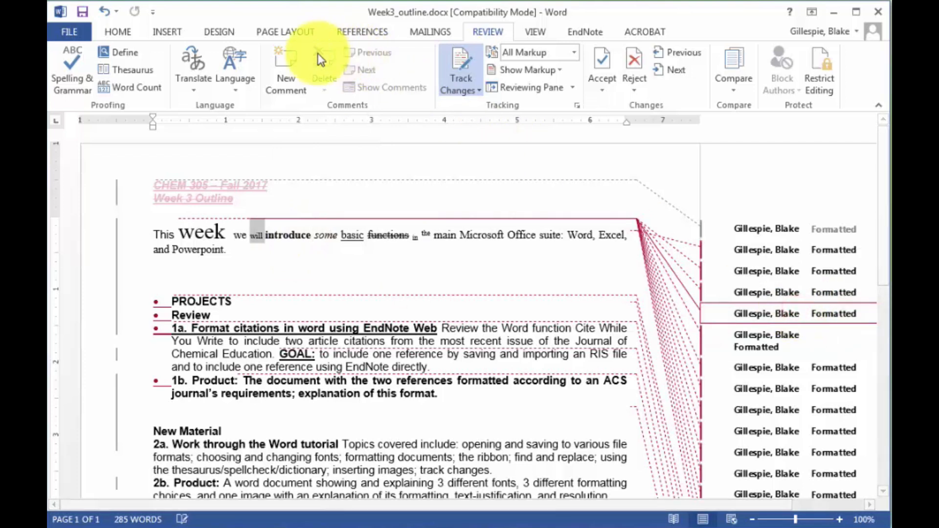
{"action": "left_click", "coordinate": [272, 65]}
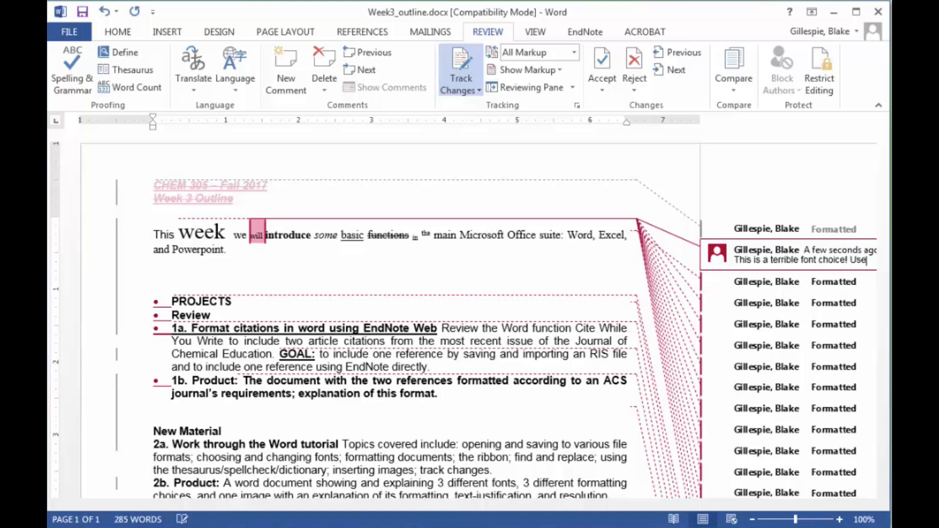
{"action": "type", "text": "mething "}
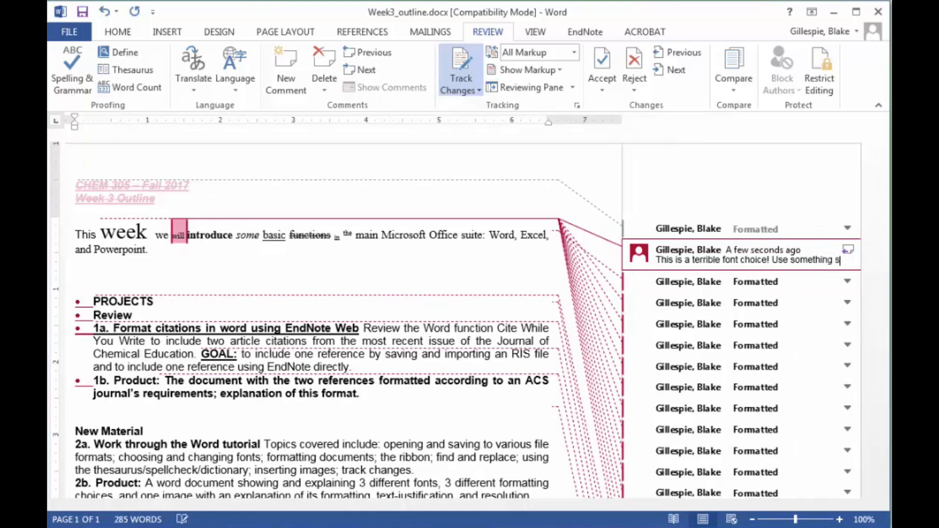
{"action": "type", "text": "sans serif, and big enough to be readable!!!"}
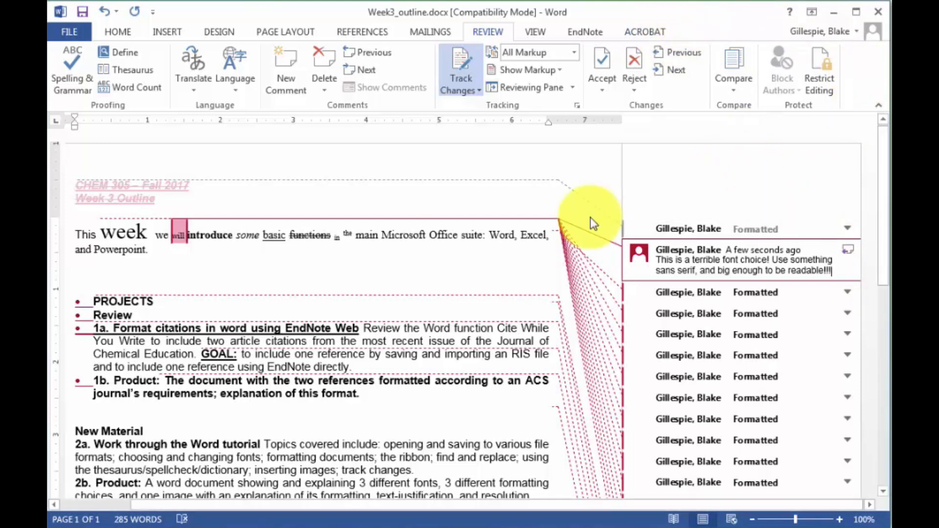
- Save a copy of the document in the chem305 folder as Week3_outline_BGnotes.docx, accepting the upgrade to the newest file format
{"action": "left_click", "coordinate": [60, 24]}
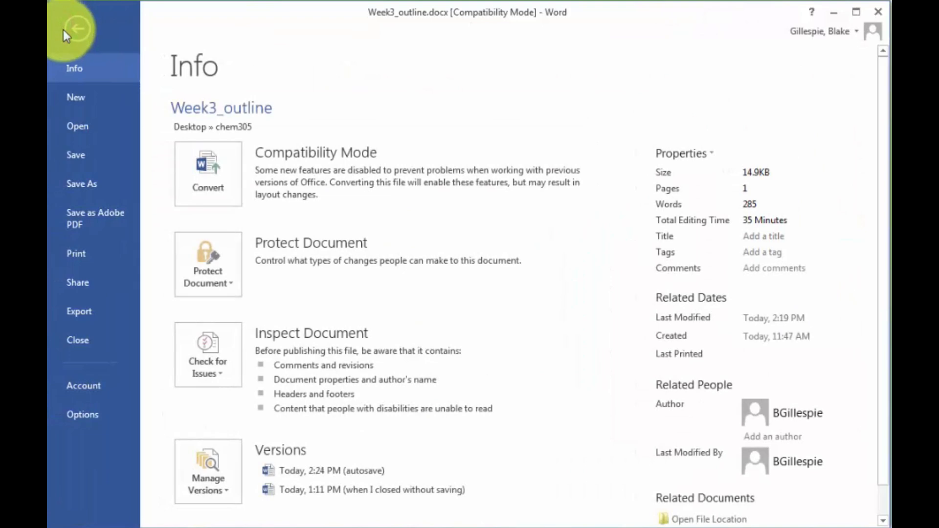
{"action": "left_click", "coordinate": [78, 176]}
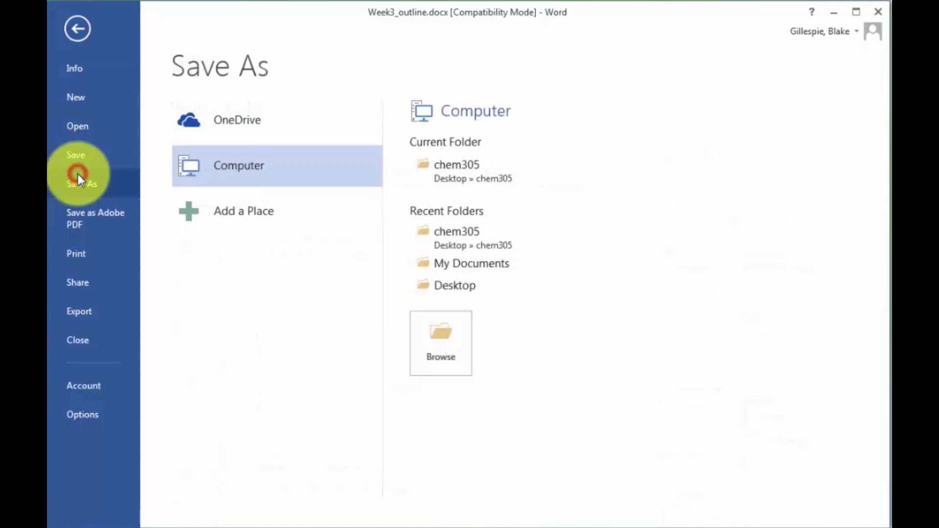
{"action": "left_click", "coordinate": [472, 174]}
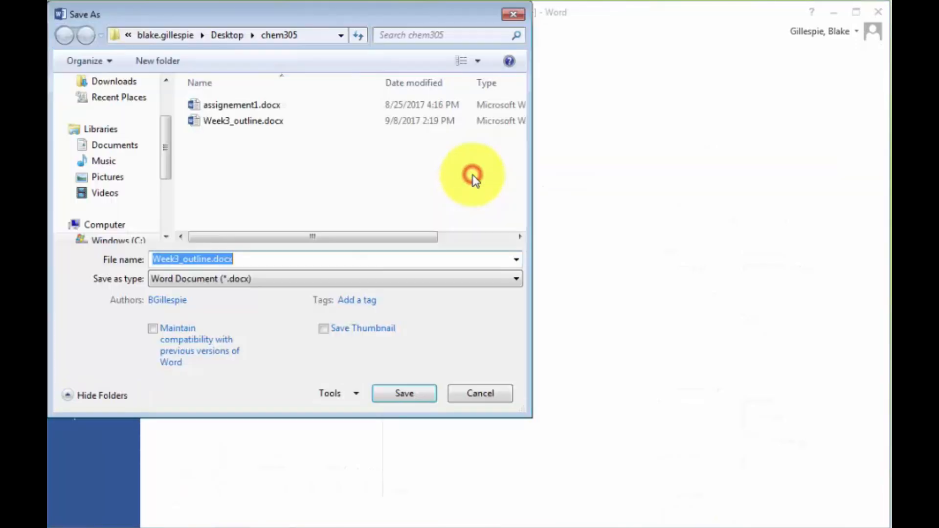
{"action": "left_click", "coordinate": [213, 259]}
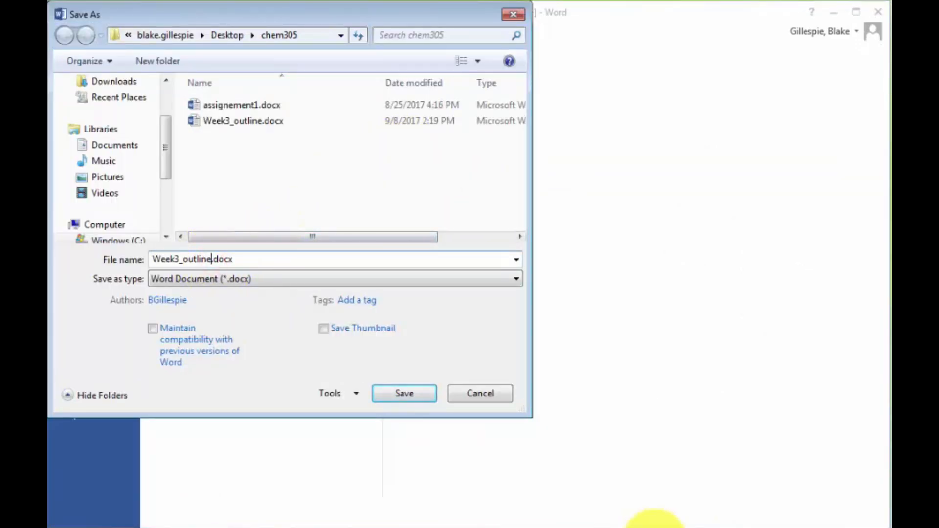
{"action": "type", "text": "_BG"}
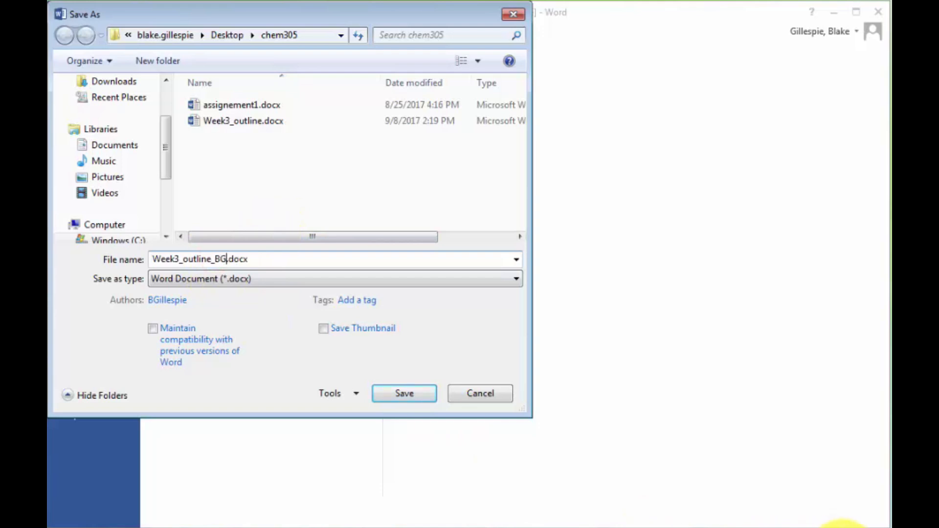
{"action": "type", "text": "notes"}
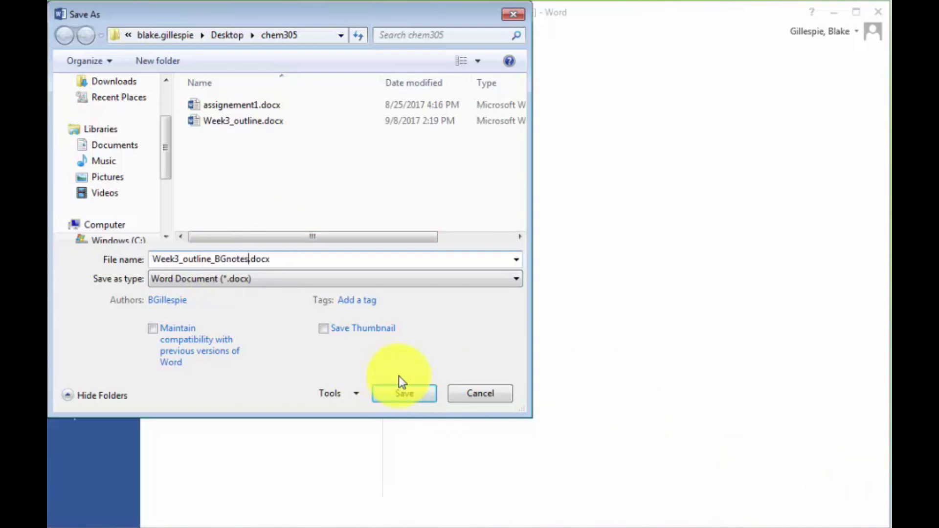
{"action": "left_click", "coordinate": [379, 398]}
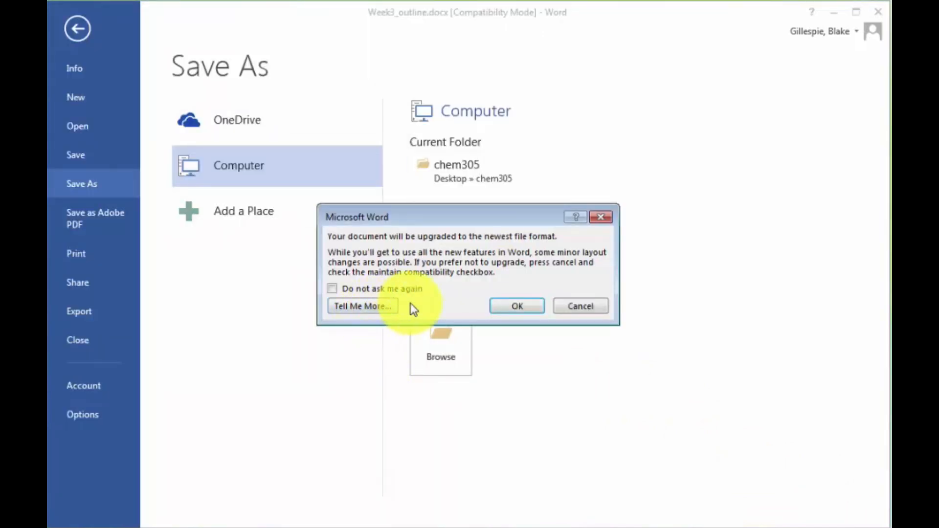
{"action": "left_click", "coordinate": [518, 306]}
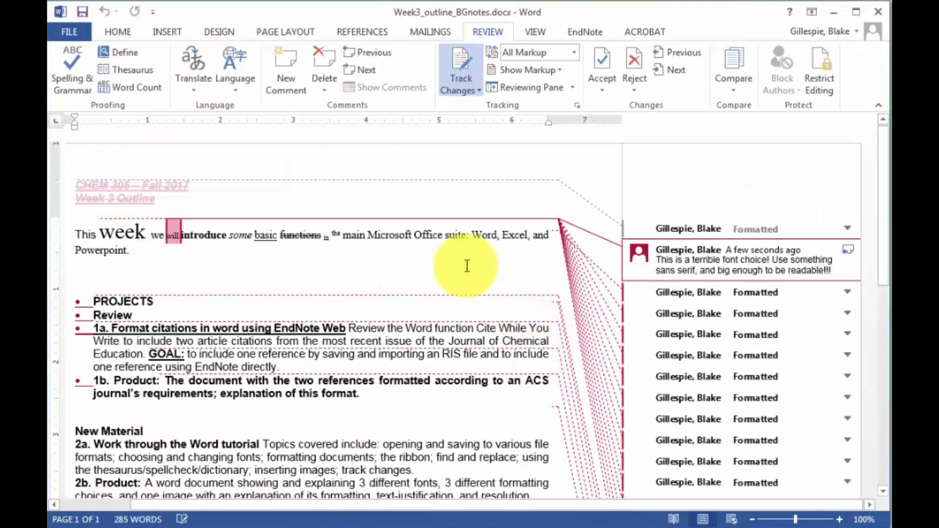
- Save the document as a PDF named Week3_outline_BGnotes.pdf in the chem305 folder
{"action": "left_click", "coordinate": [73, 34]}
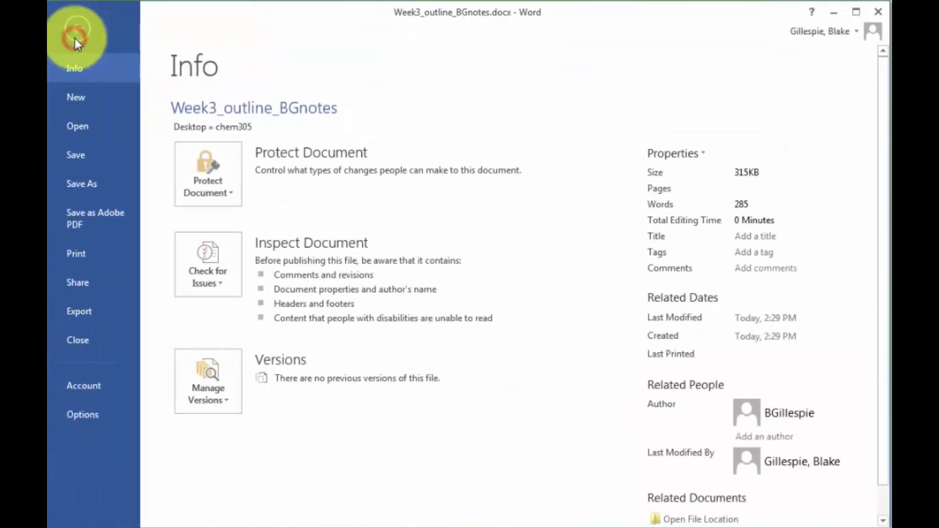
{"action": "left_click", "coordinate": [80, 182]}
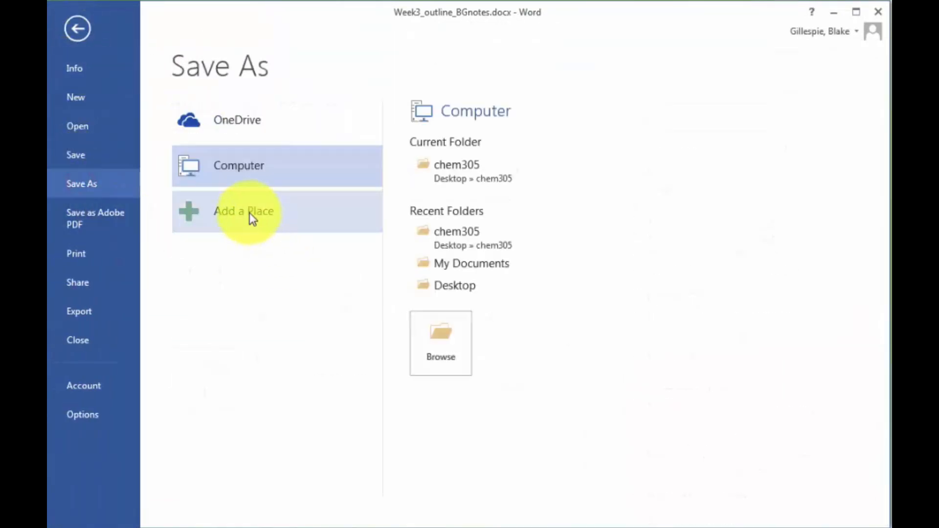
{"action": "left_click", "coordinate": [455, 177]}
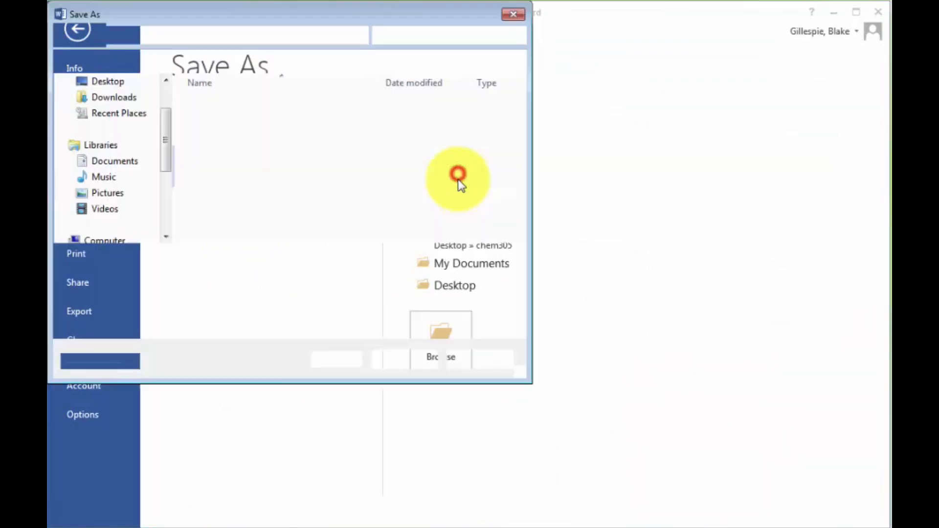
{"action": "left_click", "coordinate": [416, 280]}
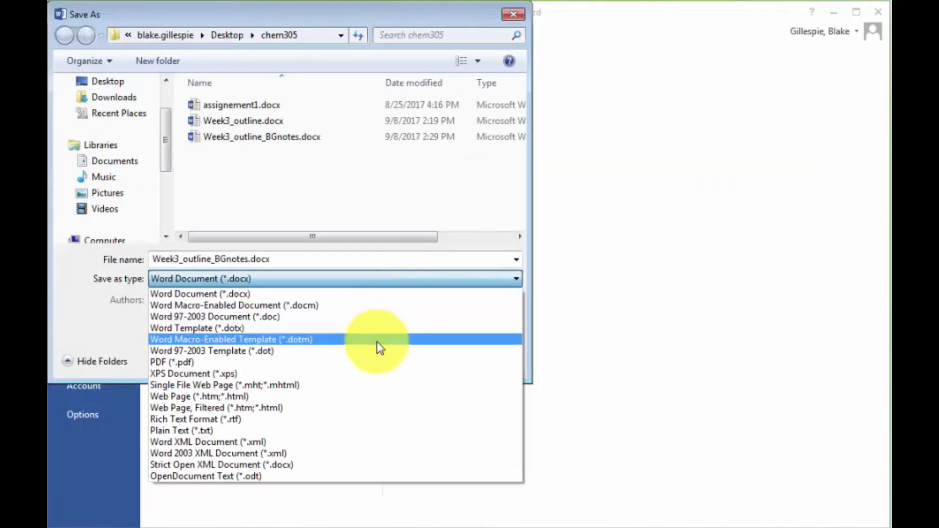
{"action": "left_click", "coordinate": [360, 363]}
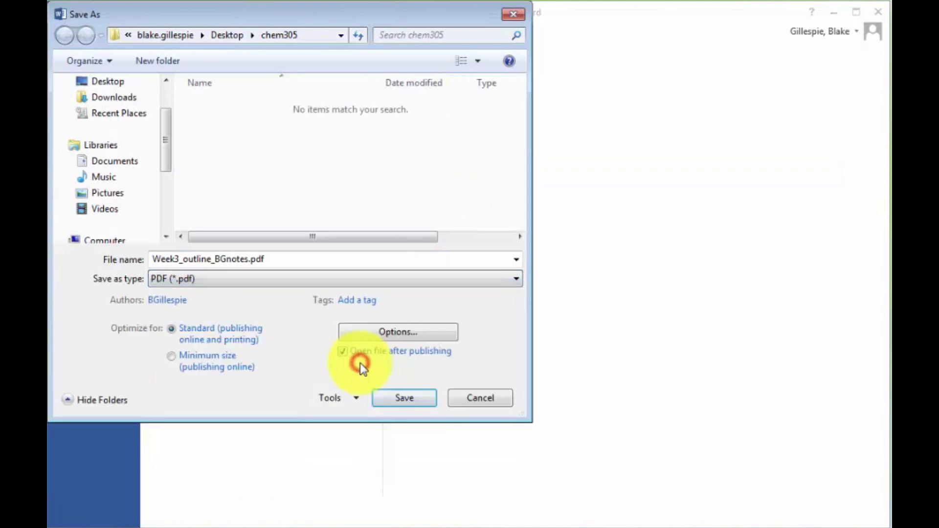
{"action": "left_click", "coordinate": [400, 402]}
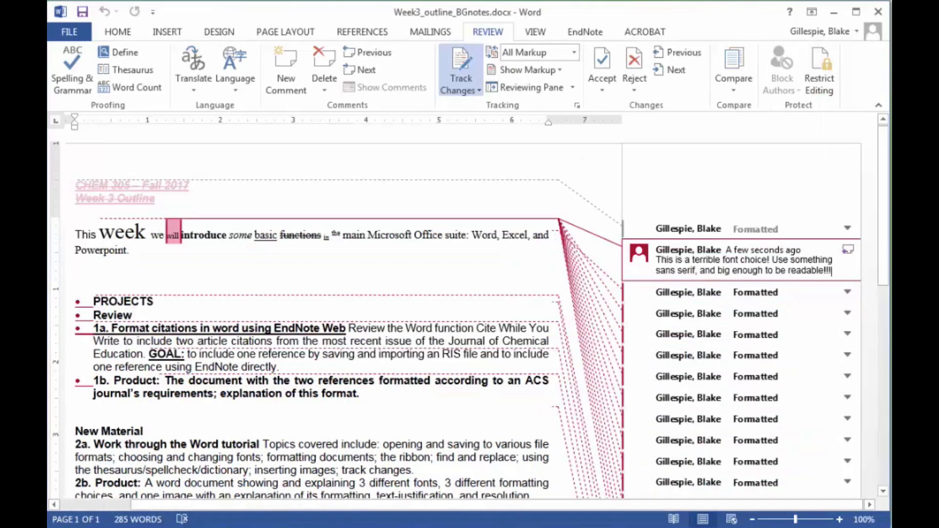
- Switch the review display to No Markup and save the document as a PDF, replacing Week3_outline_BGnotes.pdf in the chem305 folder
{"action": "left_click", "coordinate": [571, 53]}
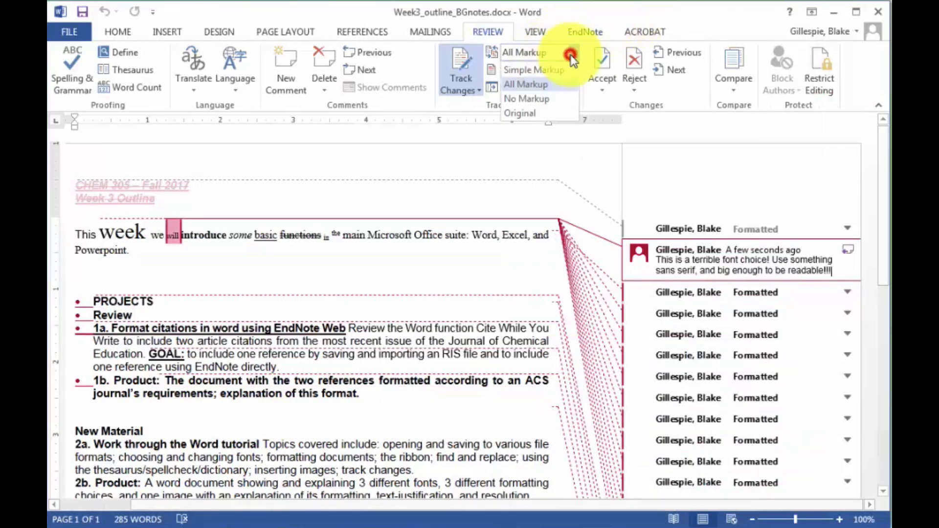
{"action": "left_click", "coordinate": [544, 100]}
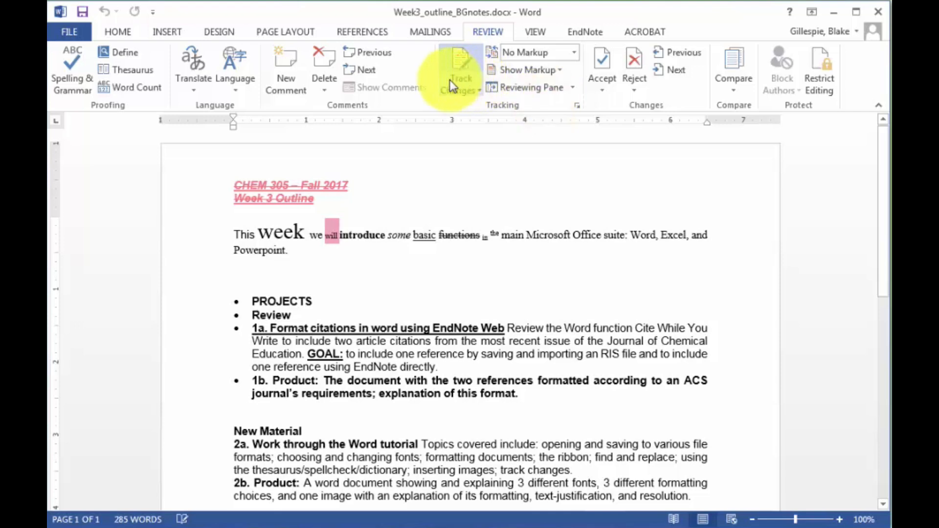
{"action": "left_click", "coordinate": [72, 33]}
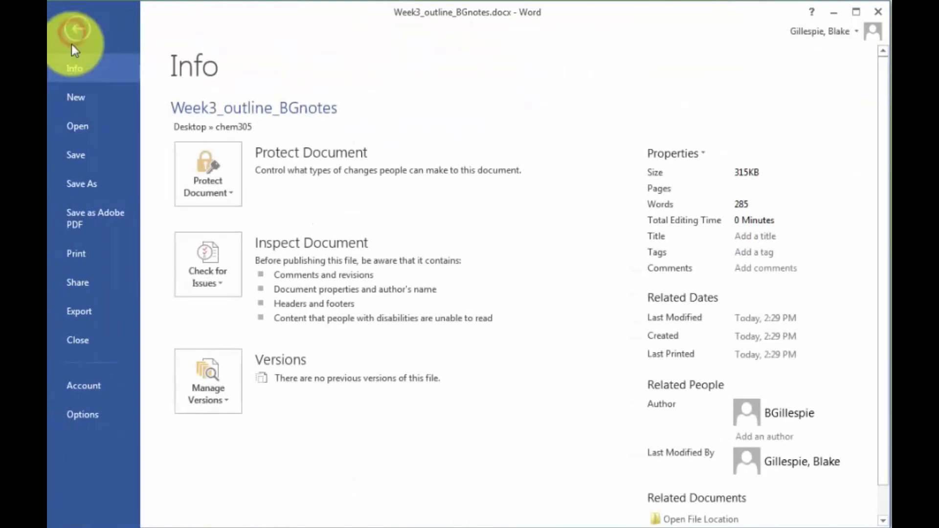
{"action": "left_click", "coordinate": [88, 219]}
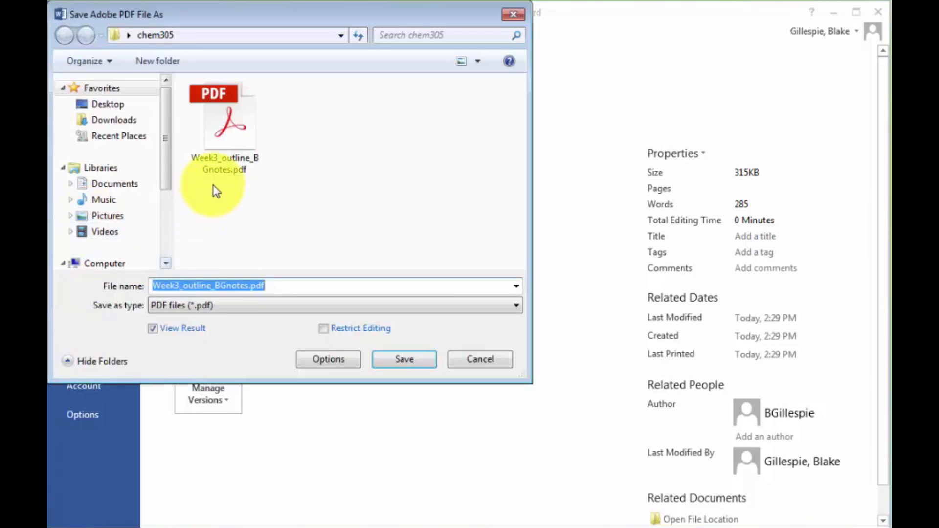
{"action": "left_click", "coordinate": [221, 142]}
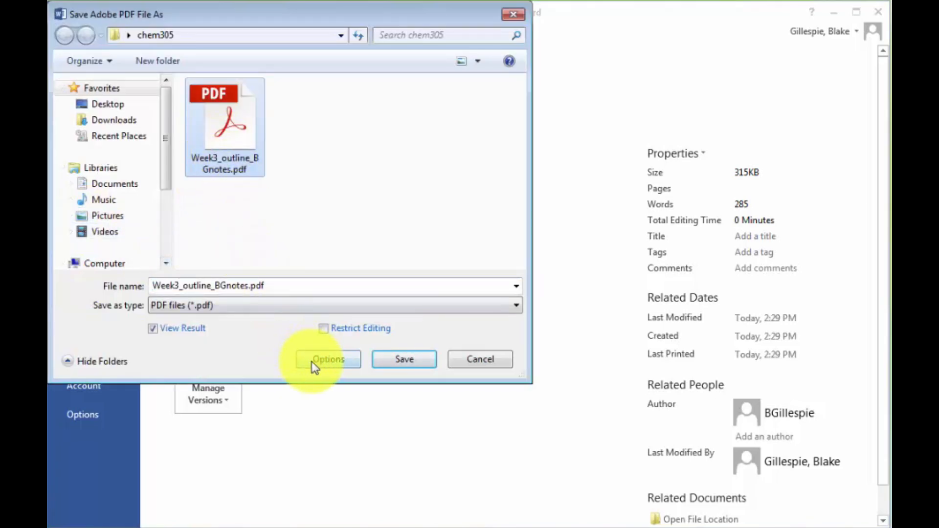
{"action": "left_click", "coordinate": [406, 360]}
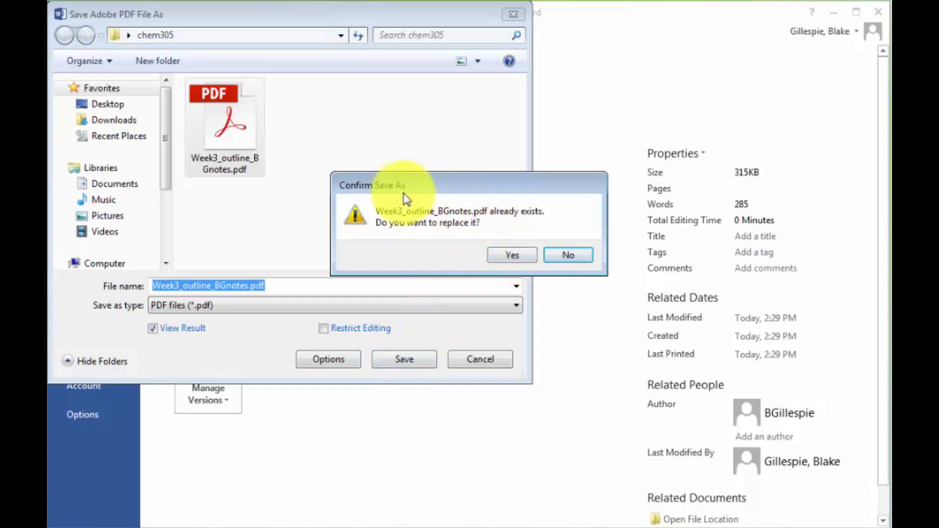
{"action": "left_click", "coordinate": [512, 255]}
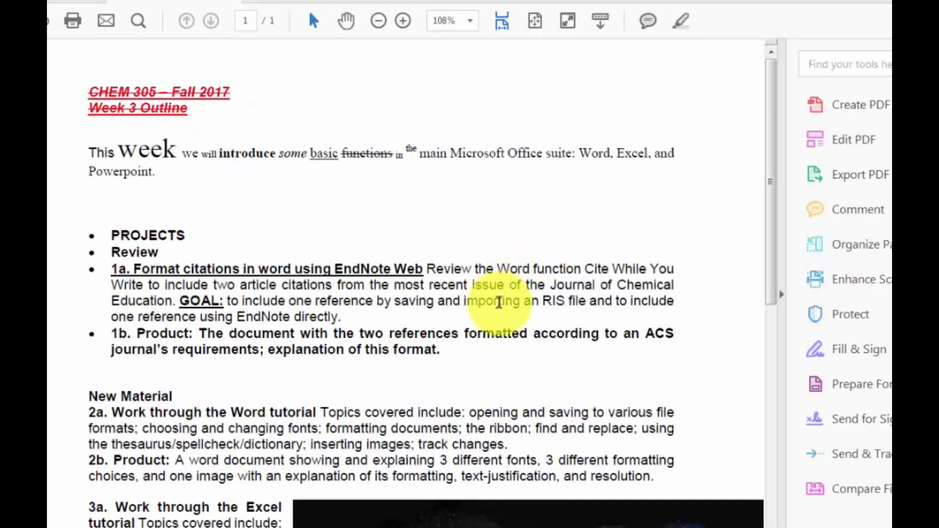
- Check the exported PDF through to its last line, and return to the Word document to open its file management view
{"action": "scroll", "coordinate": [484, 333], "scroll_direction": "down", "scroll_amount": 5}
{"action": "scroll", "coordinate": [484, 330], "scroll_direction": "down", "scroll_amount": 2}
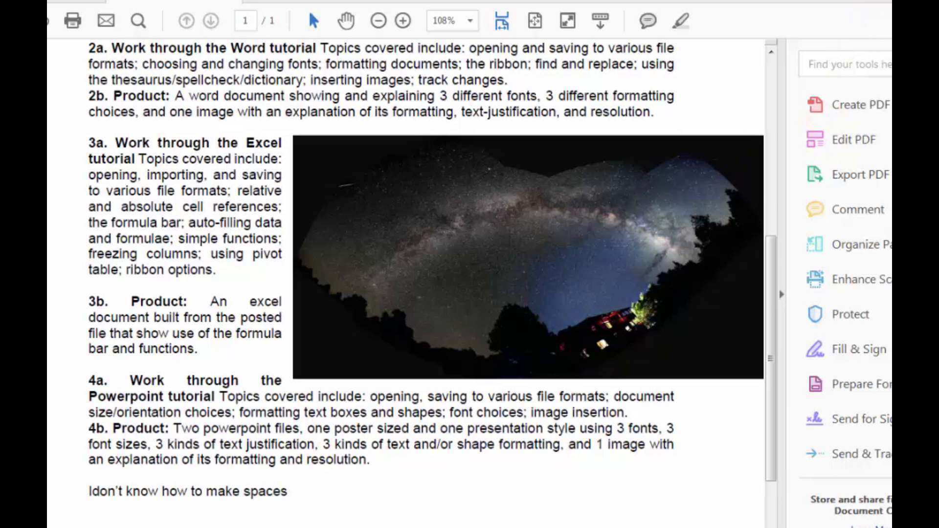
{"action": "key", "text": "alt+Tab"}
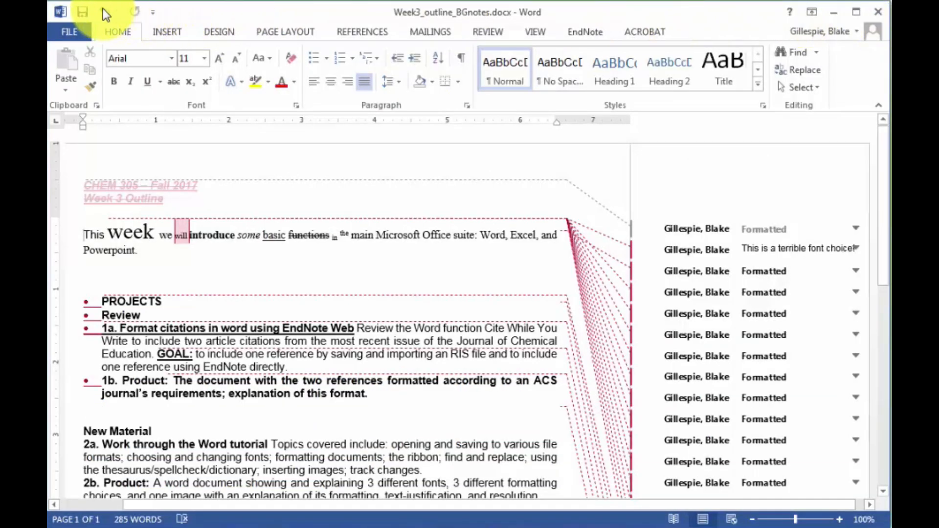
{"action": "left_click", "coordinate": [63, 32]}
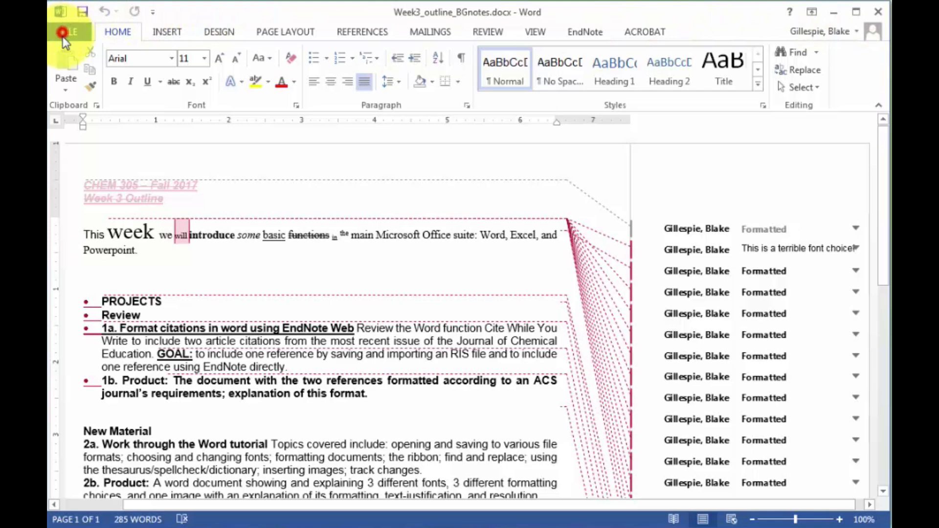